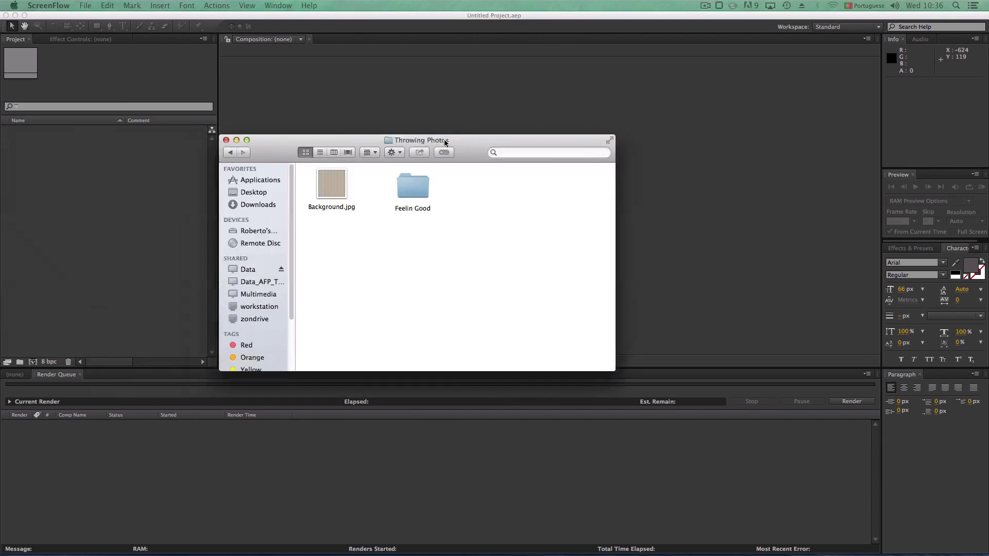
Step: Look through the source files in the Throwing Photos folder, including the audio files in its Feelin Good subfolder
{"action": "left_click_drag", "start_coordinate": [437, 142], "coordinate": [446, 140]}
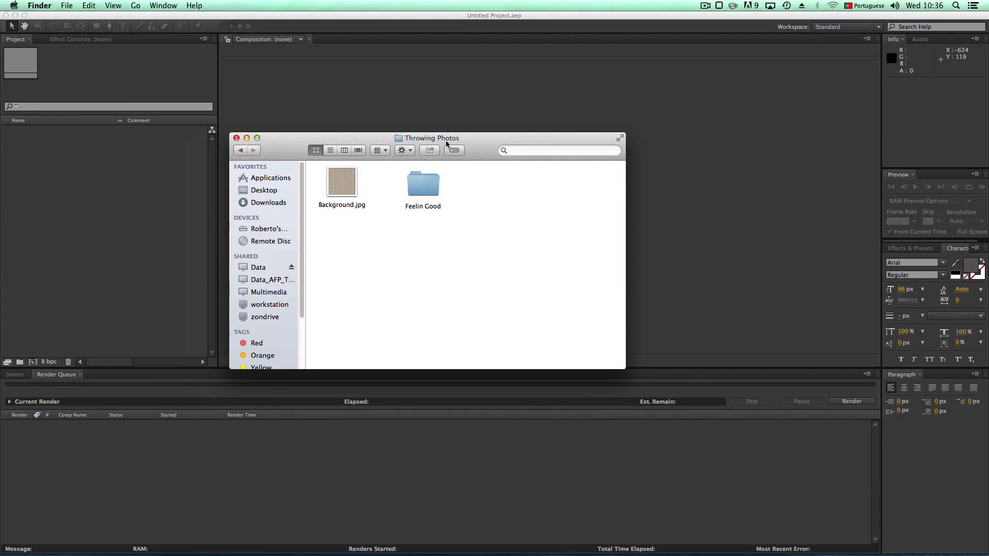
{"action": "left_click", "coordinate": [348, 186]}
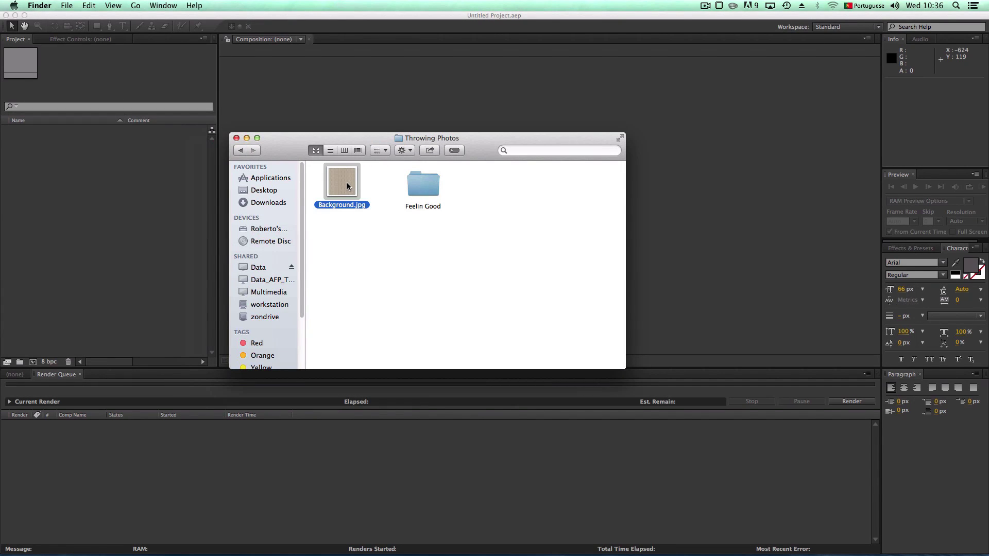
{"action": "double_click", "coordinate": [426, 186]}
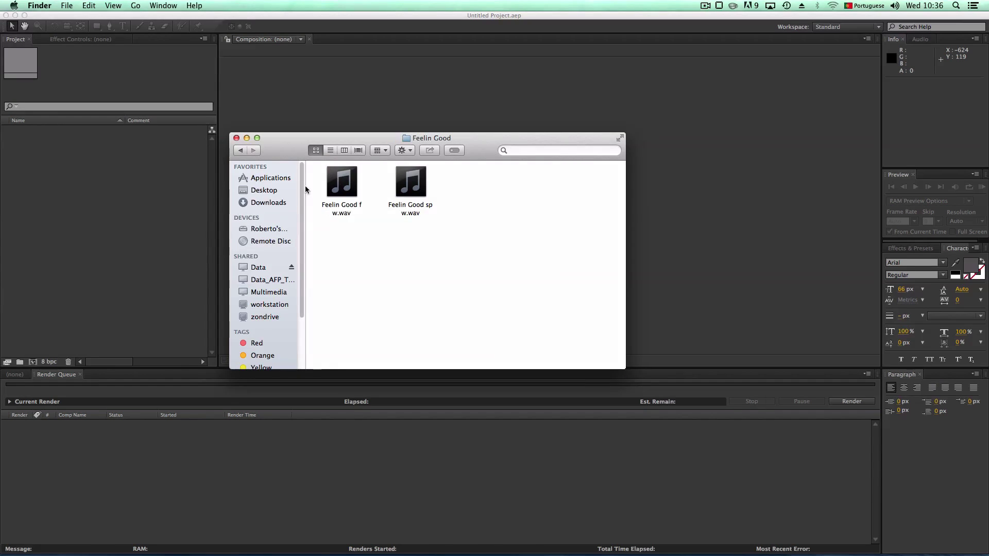
{"action": "left_click", "coordinate": [241, 151]}
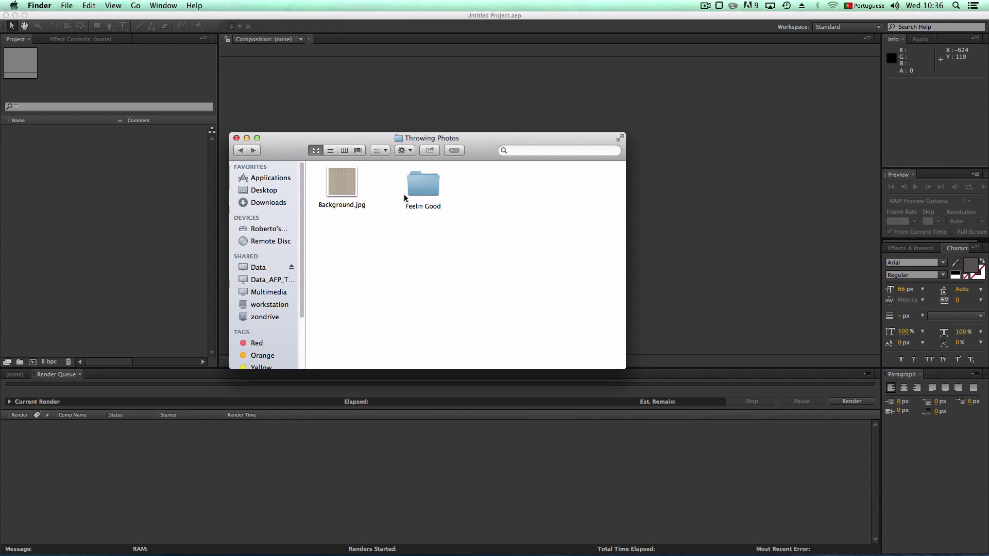
{"action": "left_click_drag", "start_coordinate": [428, 183], "coordinate": [418, 182]}
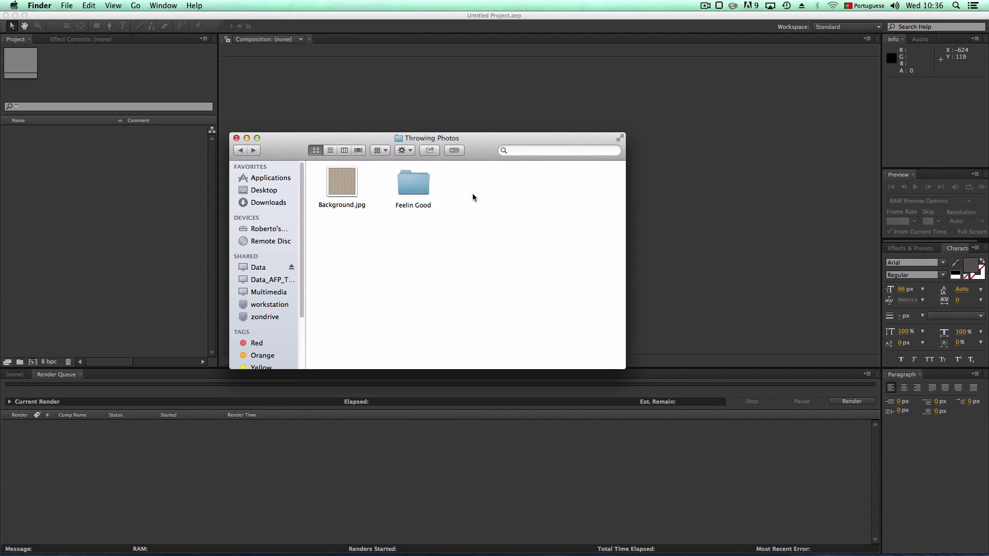
{"action": "left_click", "coordinate": [414, 184]}
{"action": "left_click_drag", "start_coordinate": [413, 184], "coordinate": [410, 182]}
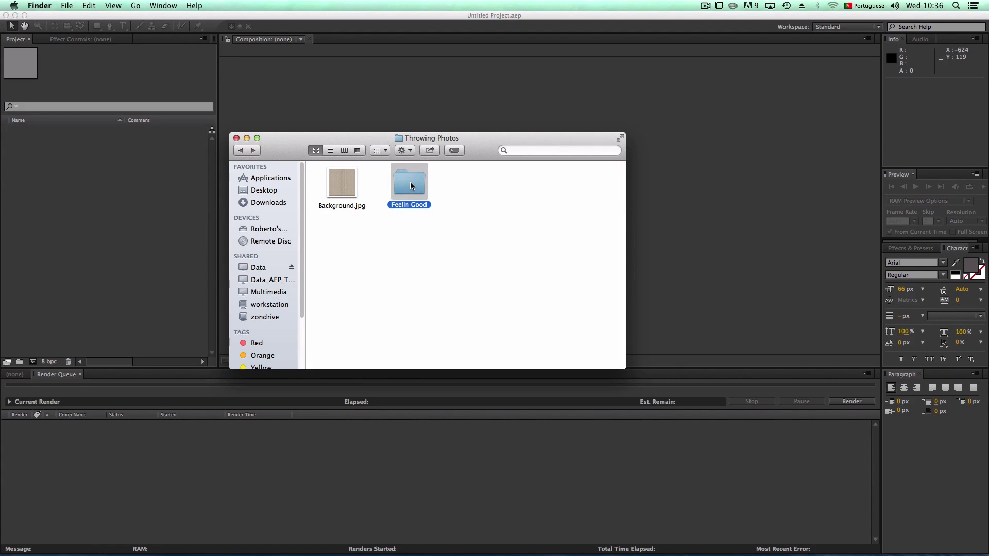
{"action": "left_click", "coordinate": [340, 186]}
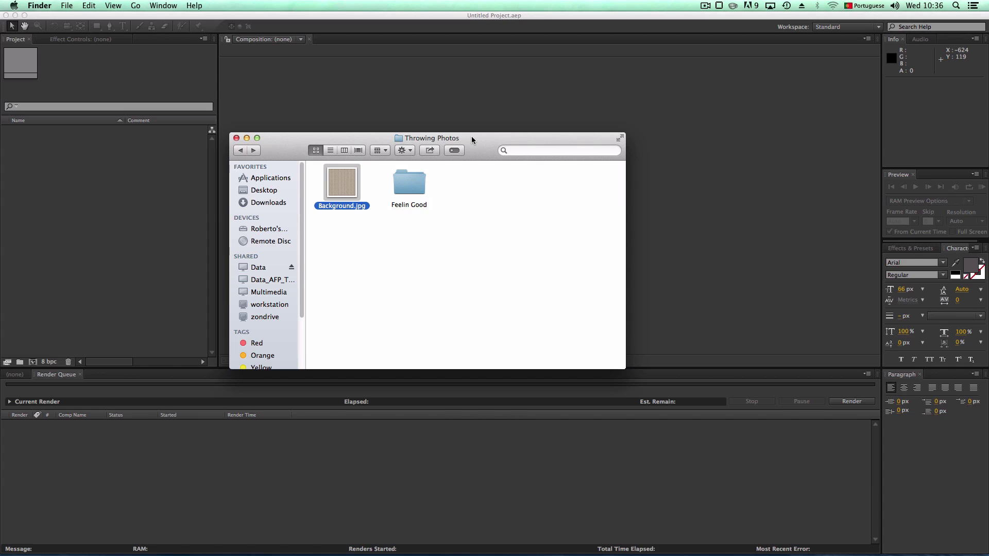
Step: Import Background.jpg from the Throwing Photos folder into the After Effects project and create a composition from it
{"action": "left_click_drag", "start_coordinate": [472, 138], "coordinate": [356, 128]}
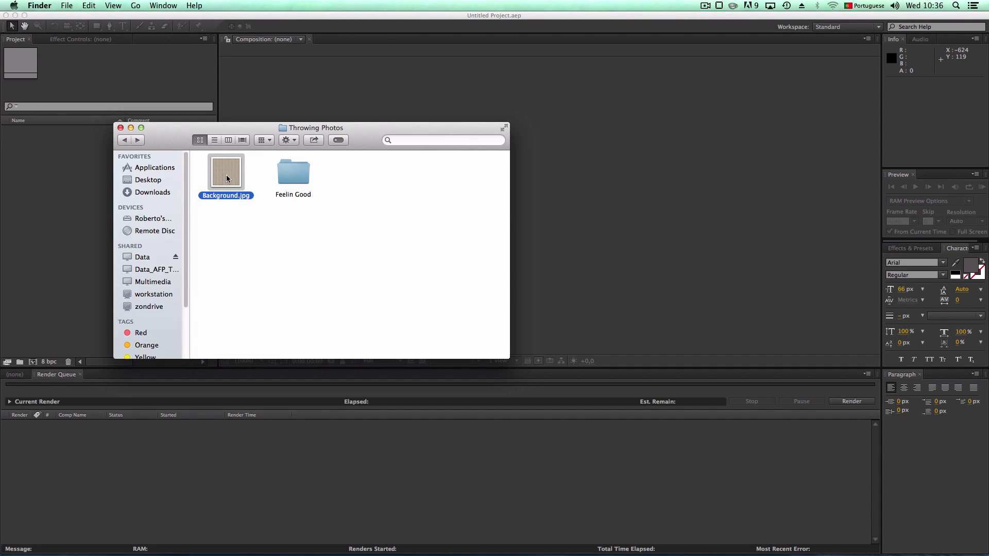
{"action": "left_click_drag", "start_coordinate": [359, 125], "coordinate": [306, 109]}
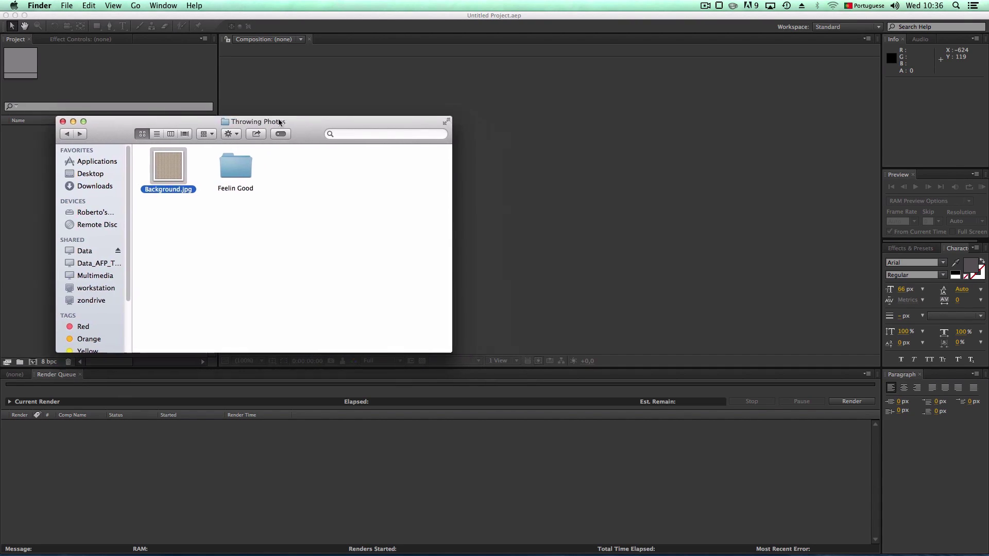
{"action": "key", "text": "super+w"}
{"action": "left_click_drag", "start_coordinate": [122, 177], "coordinate": [122, 170]}
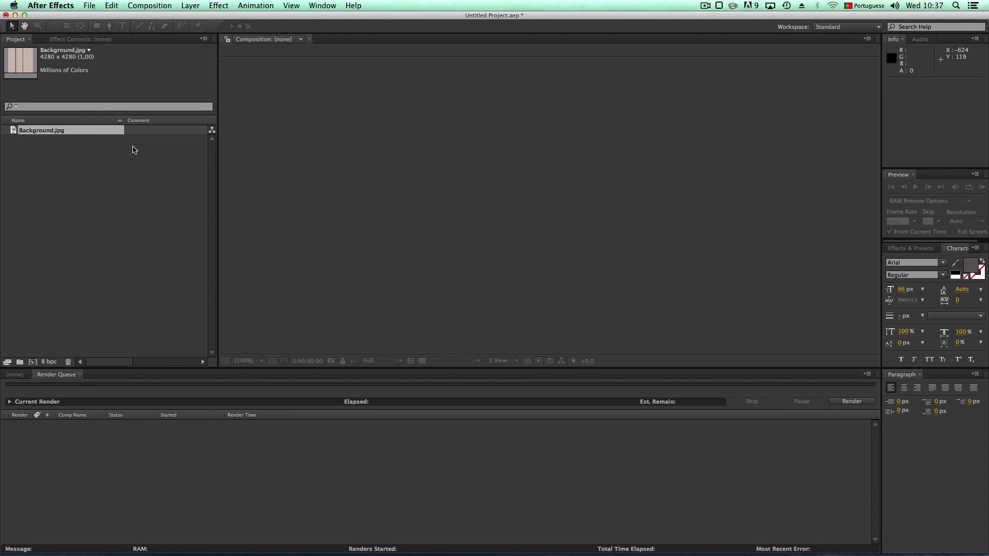
{"action": "left_click_drag", "start_coordinate": [58, 135], "coordinate": [33, 362]}
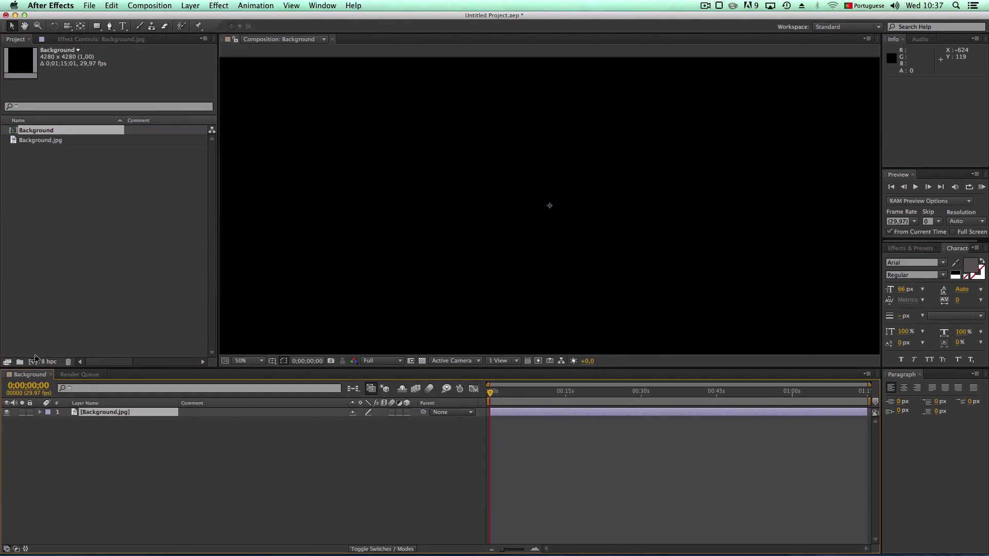
{"action": "scroll", "coordinate": [366, 201], "scroll_direction": "down", "scroll_amount": 4}
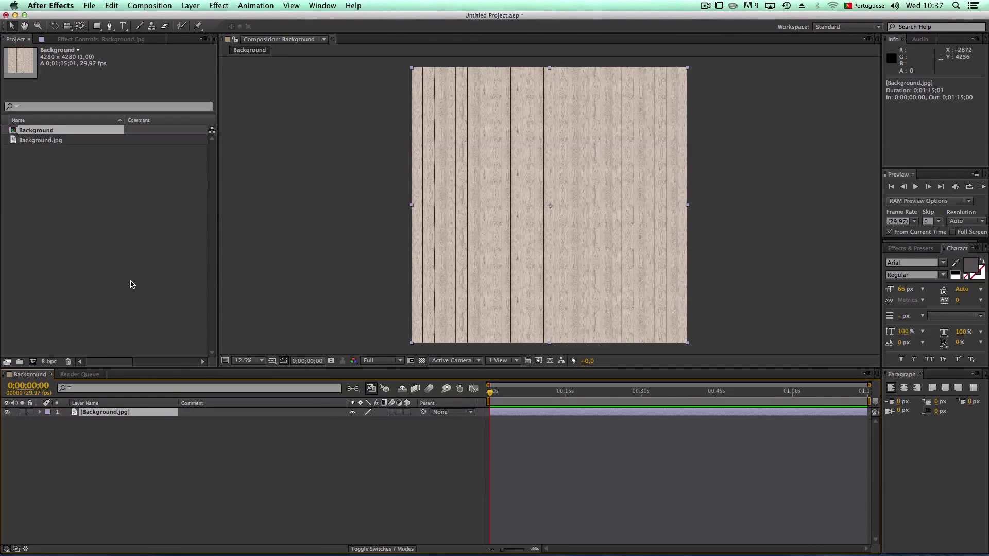
Step: Apply the Hue/Saturation color correction effect to the Background.jpg layer
{"action": "left_click", "coordinate": [223, 8]}
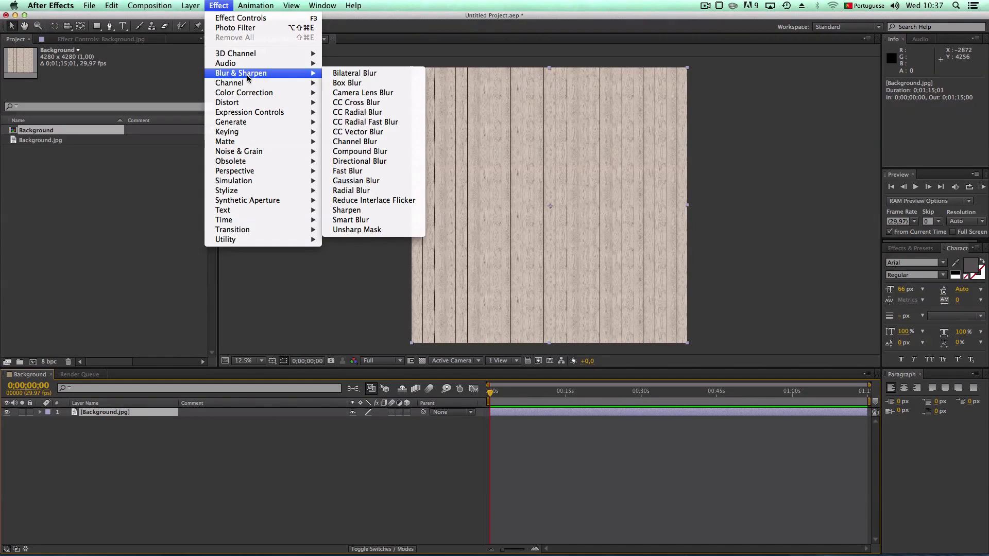
{"action": "mouse_move", "coordinate": [278, 94]}
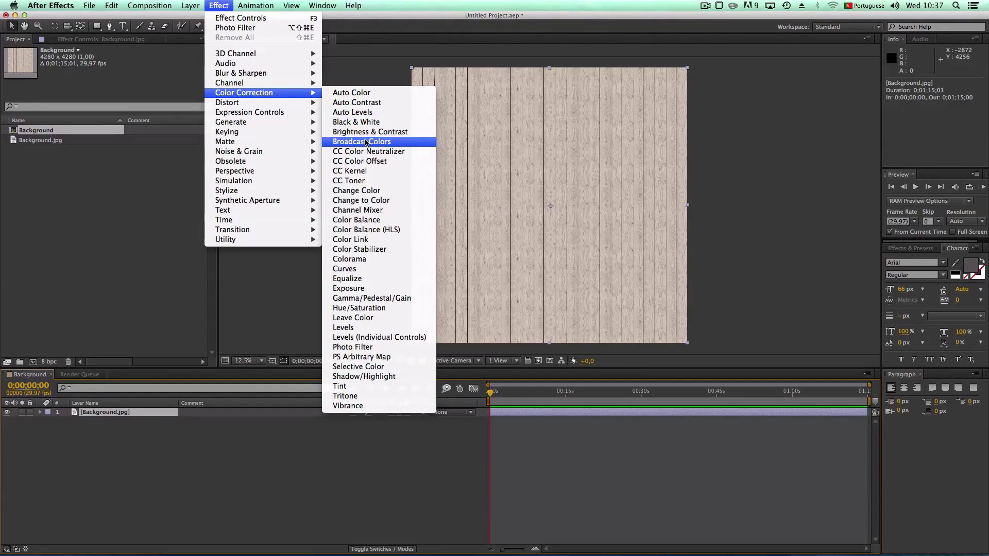
{"action": "left_click", "coordinate": [359, 307]}
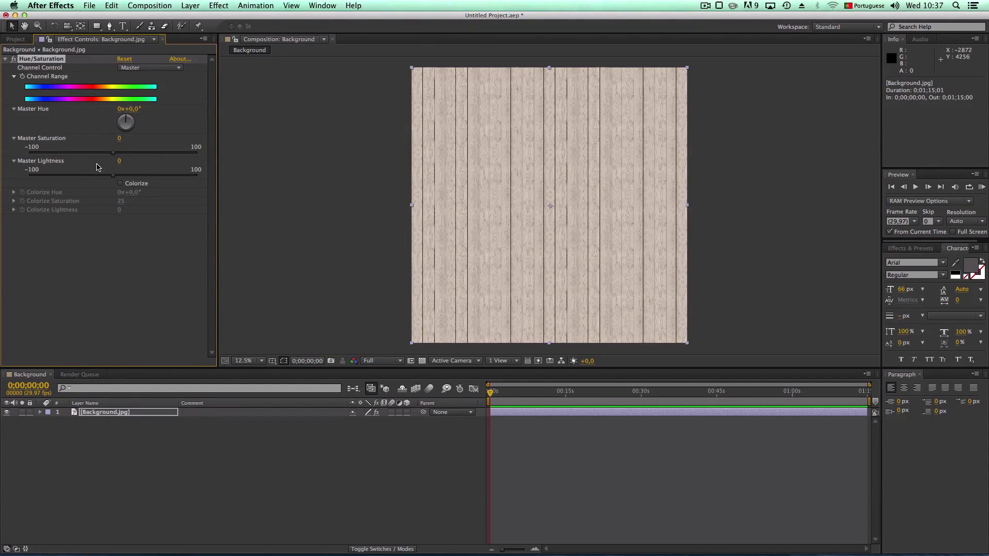
Step: Try colorizing the background with hue 12° and saturation 45, and try a master saturation of 6 without colorizing
{"action": "left_click", "coordinate": [120, 185]}
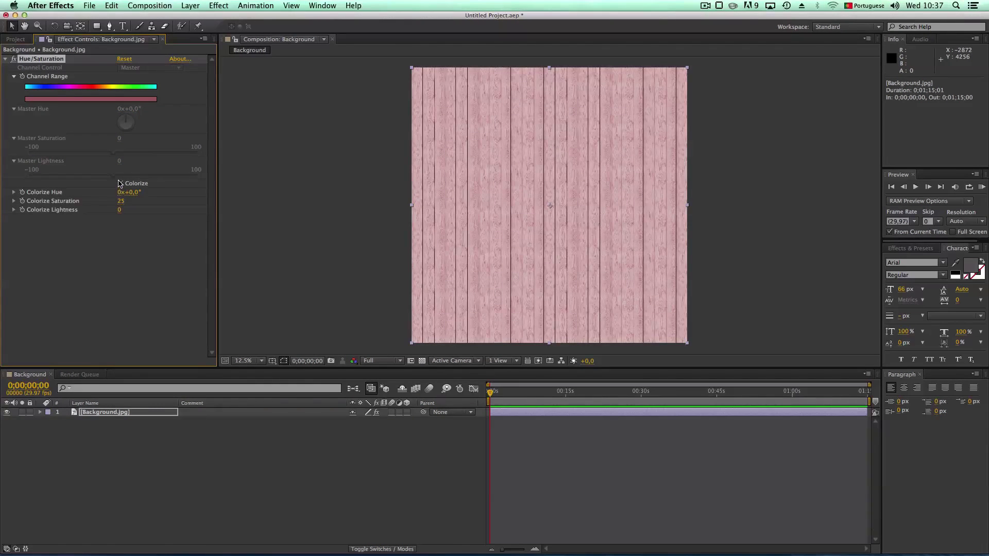
{"action": "left_click_drag", "start_coordinate": [121, 203], "coordinate": [138, 192]}
{"action": "left_click", "coordinate": [120, 183]}
{"action": "mouse_move", "coordinate": [113, 155]}
{"action": "left_mouse_down"}
{"action": "mouse_move", "coordinate": [8, 163]}
{"action": "mouse_move", "coordinate": [118, 155]}
{"action": "left_mouse_up"}
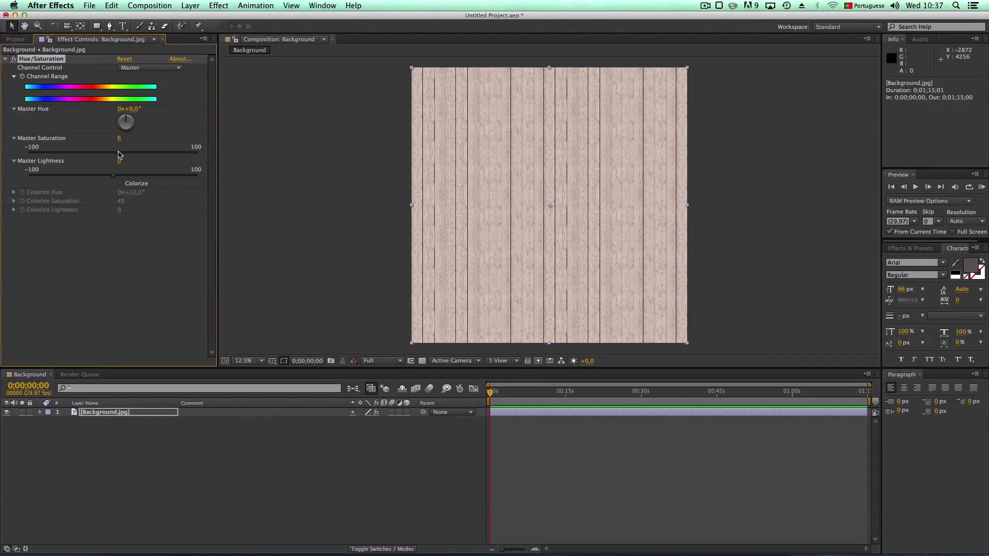
{"action": "key", "text": "super+z"}
Step: Disable the Hue/Saturation effect on the Background.jpg layer
{"action": "left_click", "coordinate": [13, 59]}
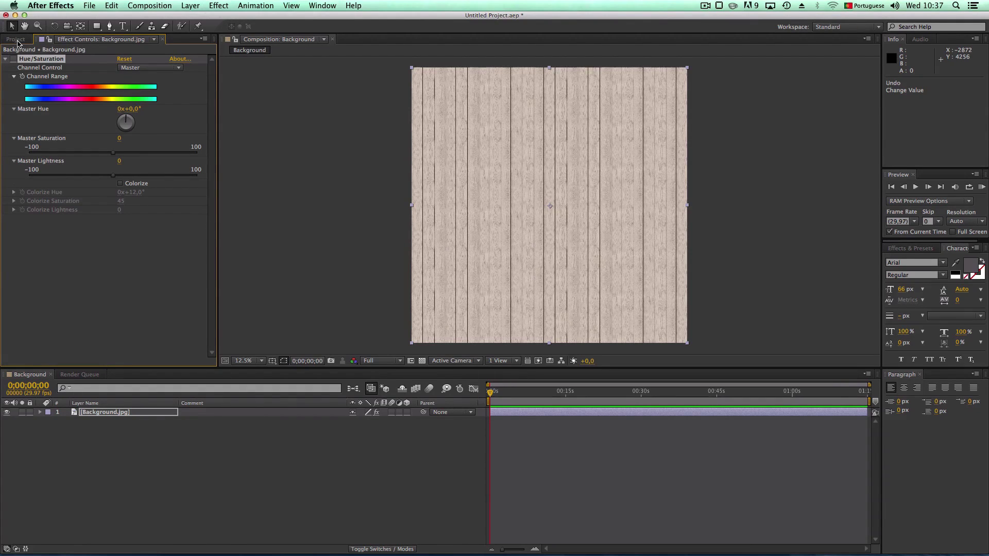
Step: Create a new project folder named Background
{"action": "left_click", "coordinate": [16, 40]}
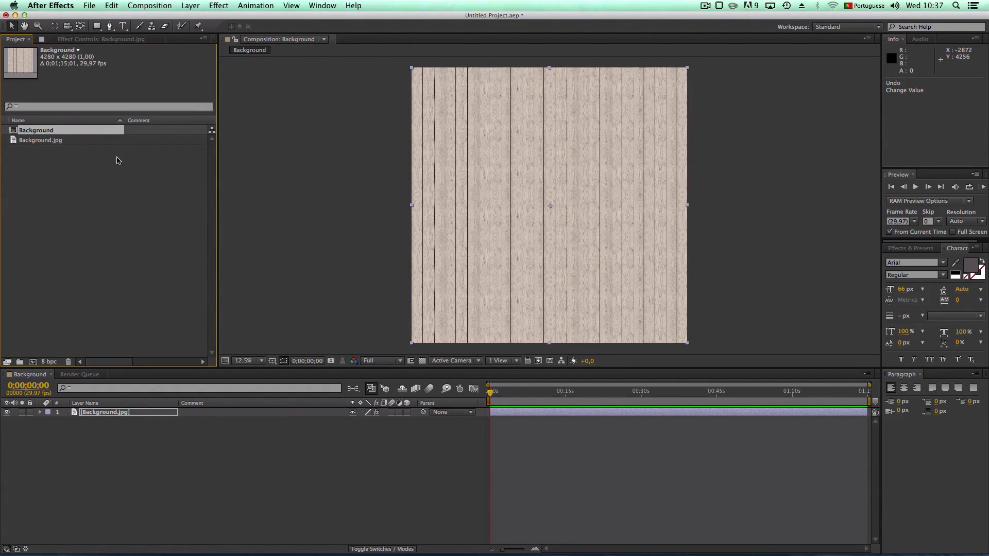
{"action": "right_click", "coordinate": [72, 186]}
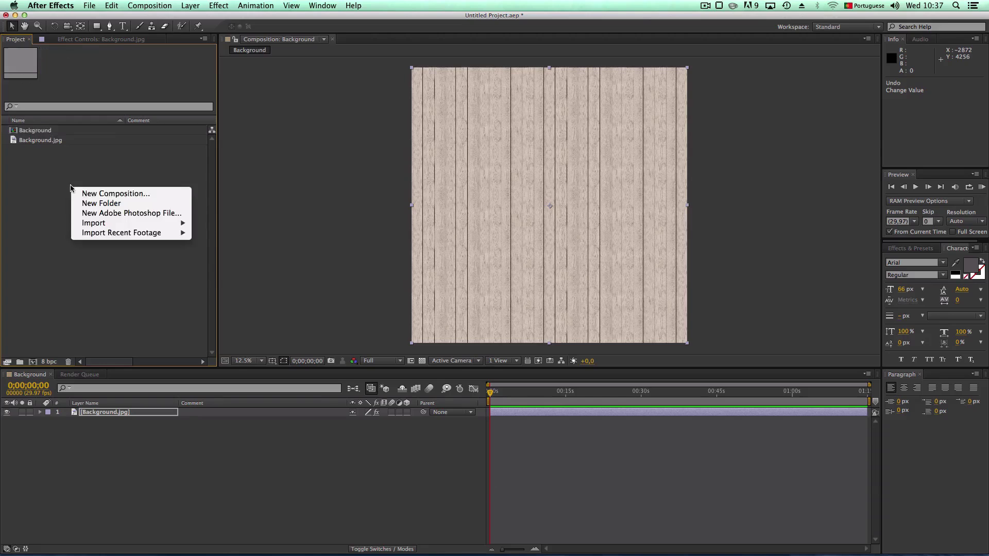
{"action": "left_click", "coordinate": [120, 204]}
{"action": "type", "text": "Backgro"}
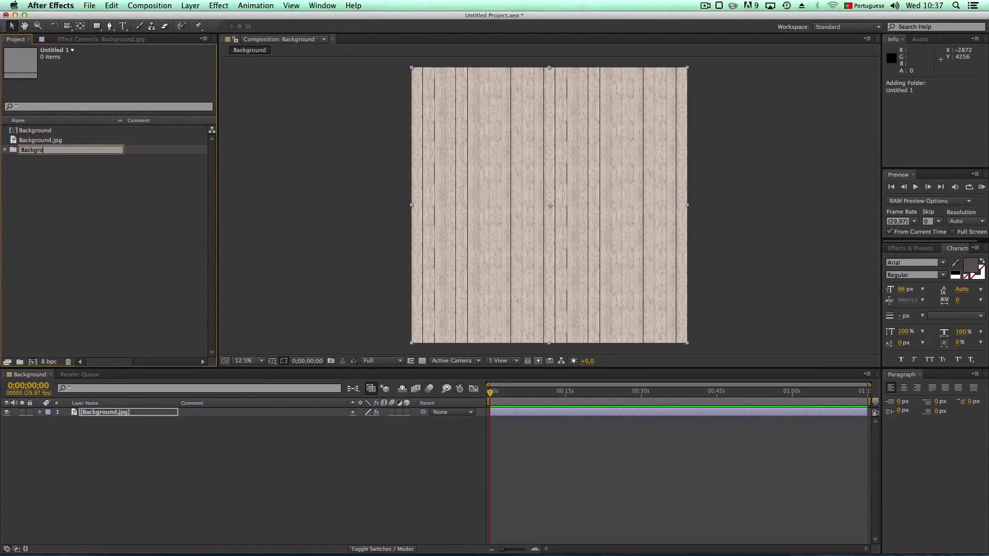
{"action": "key", "text": "Return"}
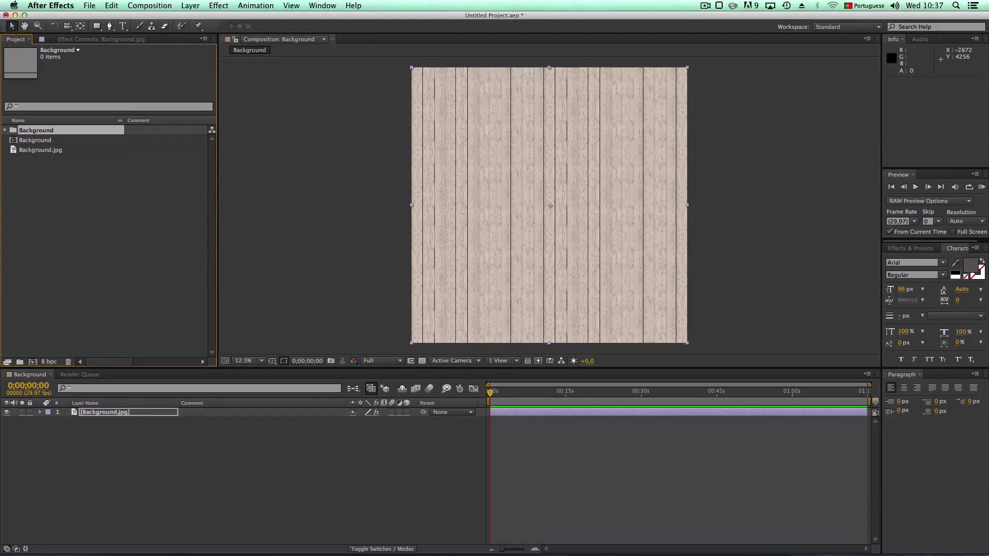
Step: Move the Background composition and Background.jpg into the Background folder
{"action": "left_click", "coordinate": [49, 150]}
{"action": "left_click", "coordinate": [46, 140], "text": "shift"}
{"action": "left_click_drag", "start_coordinate": [47, 140], "coordinate": [46, 132]}
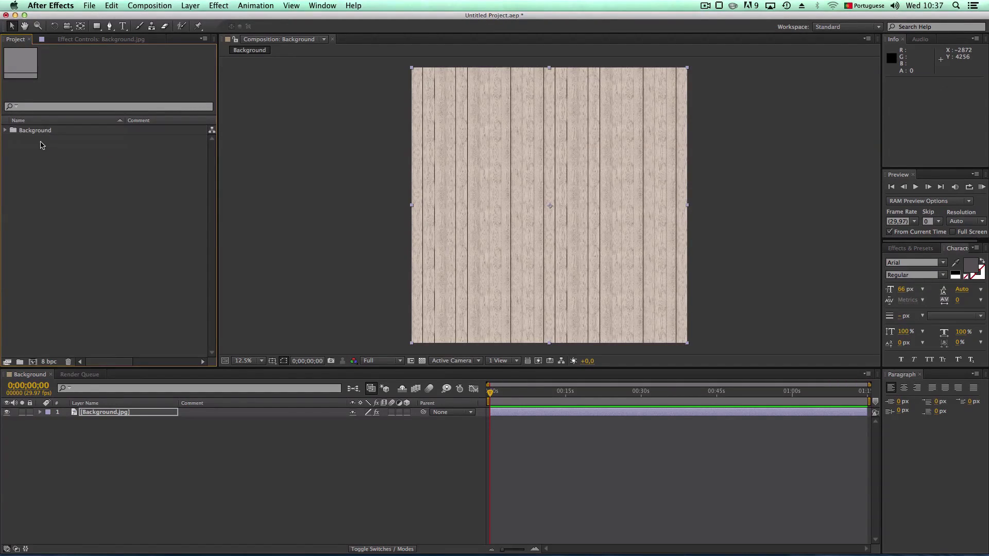
Step: Start a new composition outside the Background folder using the HDTV 1080 24 preset
{"action": "right_click", "coordinate": [70, 184]}
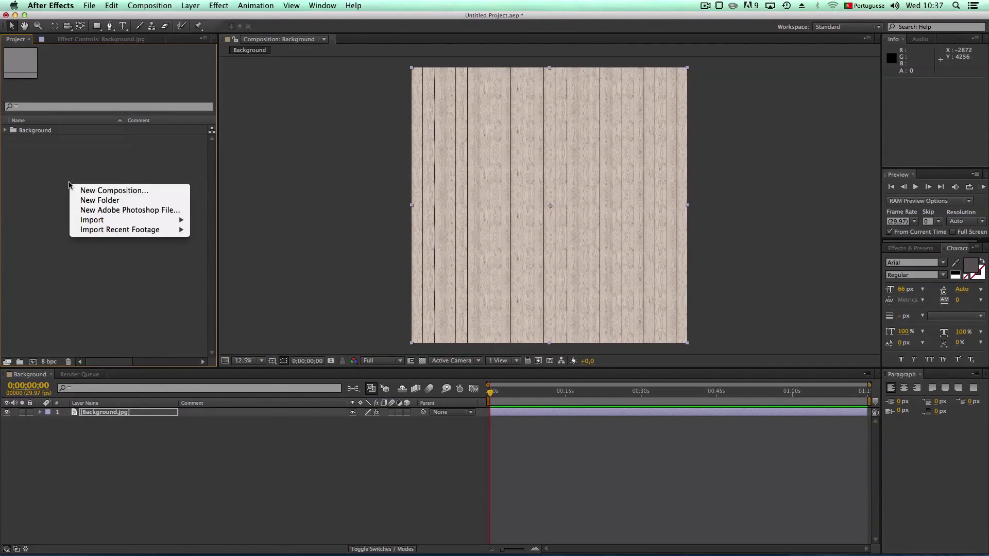
{"action": "left_click", "coordinate": [114, 190]}
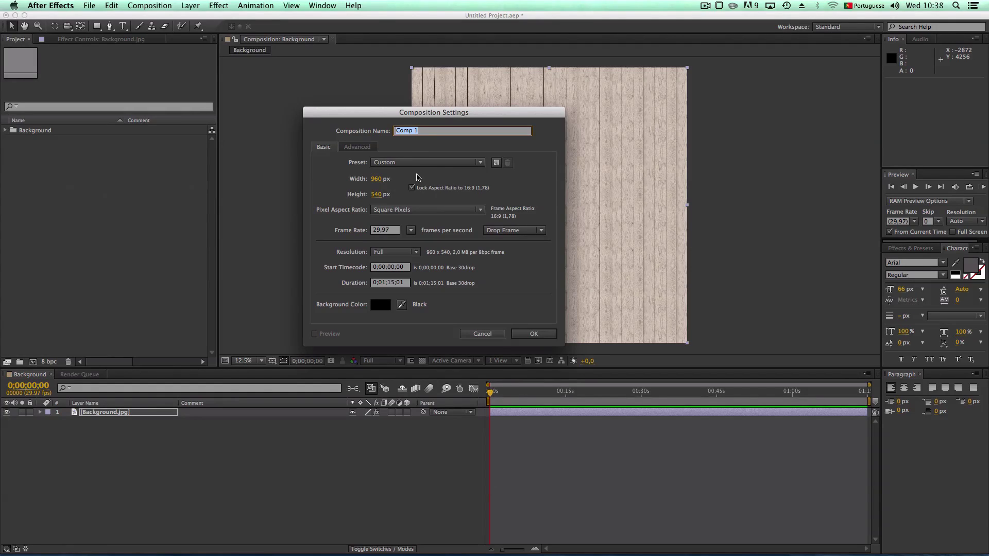
{"action": "left_click", "coordinate": [430, 163]}
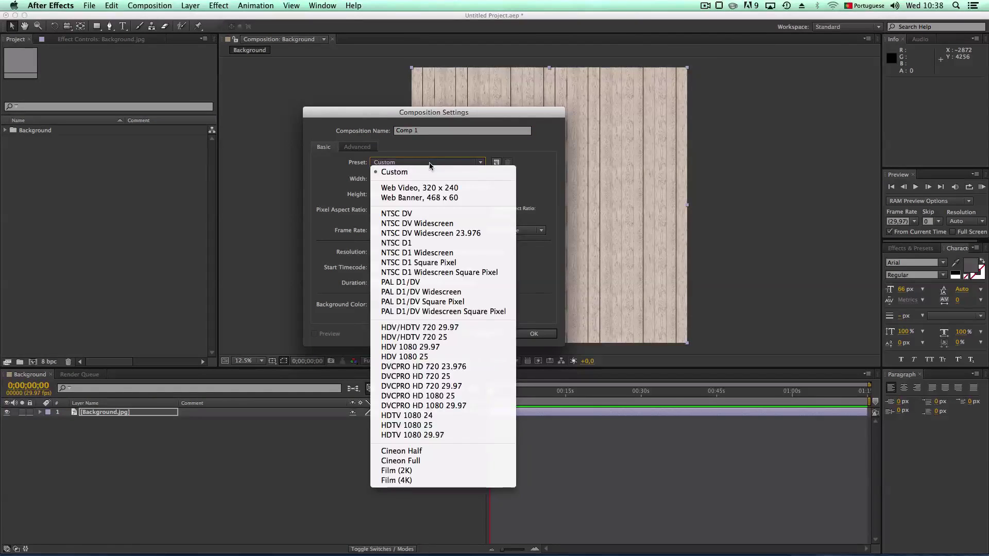
{"action": "left_click", "coordinate": [427, 416]}
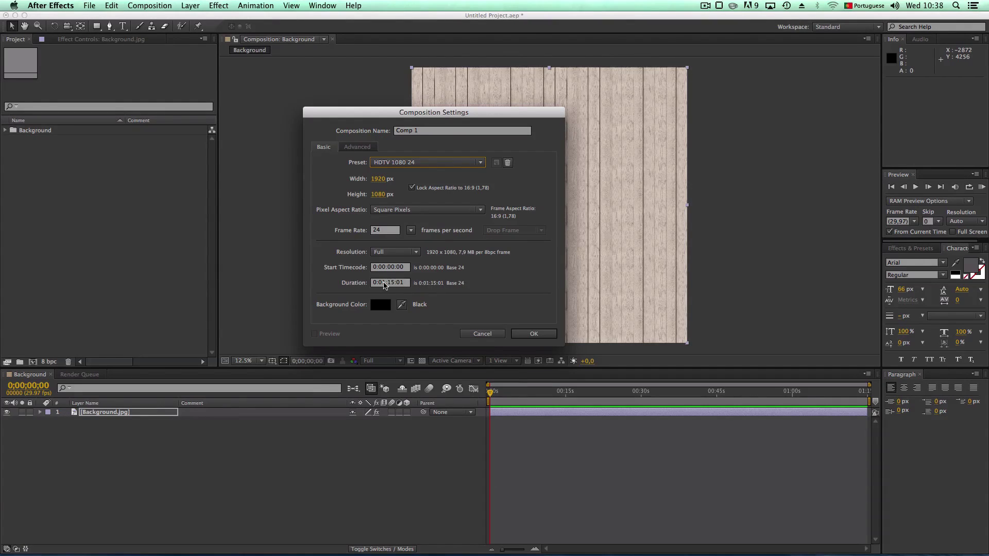
Step: Set the new composition's duration to 20 seconds and create it
{"action": "left_click", "coordinate": [386, 285]}
{"action": "key", "text": "BackSpace"}
{"action": "key", "text": "BackSpace"}
{"action": "type", "text": "0"}
{"action": "key", "text": "Delete"}
{"action": "key", "text": "Delete"}
{"action": "key", "text": "Delete"}
{"action": "type", "text": "20"}
{"action": "left_click", "coordinate": [534, 334]}
Step: Set the preview resolution of the new composition to Half
{"action": "key", "text": "period"}
{"action": "key", "text": "period"}
{"action": "key", "text": "period"}
{"action": "key", "text": "period"}
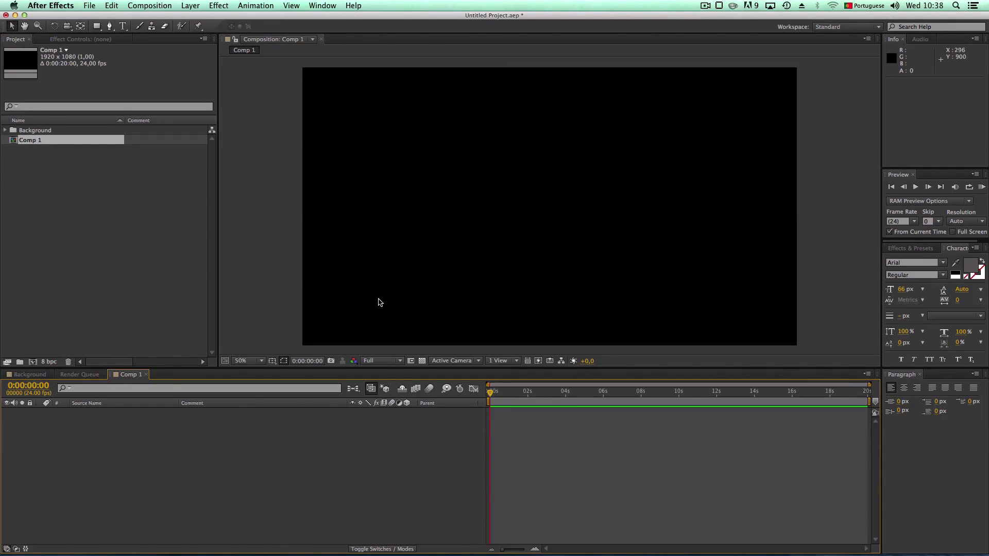
{"action": "left_click", "coordinate": [399, 361]}
{"action": "left_click", "coordinate": [381, 395]}
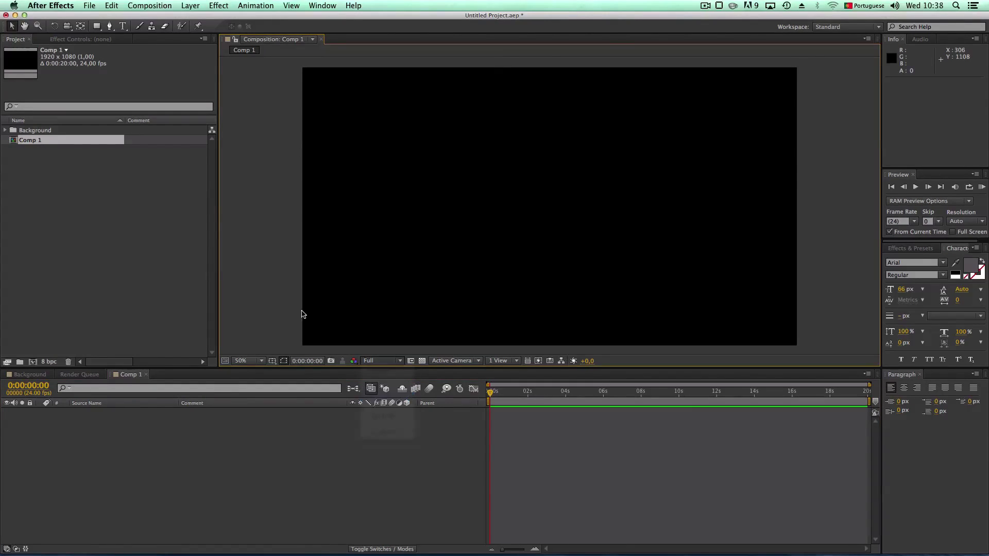
Step: Rename the new 1920 x 1080 composition to _HDTV 1080p
{"action": "right_click", "coordinate": [43, 142]}
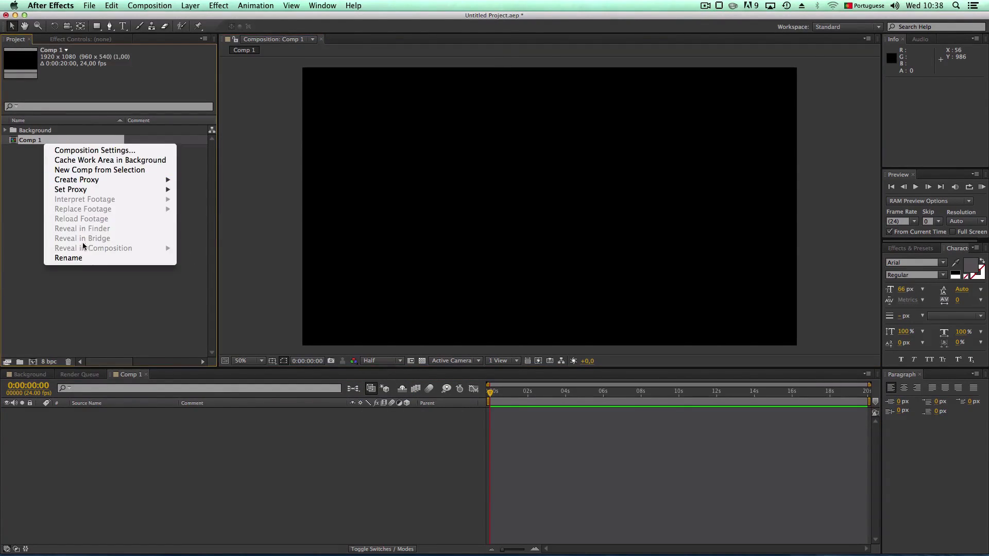
{"action": "left_click", "coordinate": [83, 257]}
{"action": "key", "text": "BackSpace"}
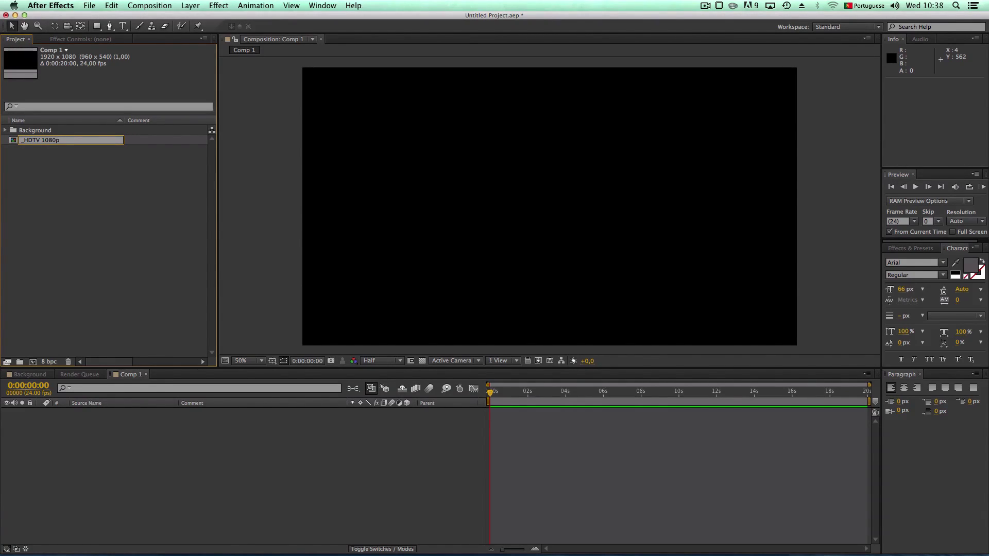
{"action": "key", "text": "Return"}
{"action": "left_click", "coordinate": [65, 178]}
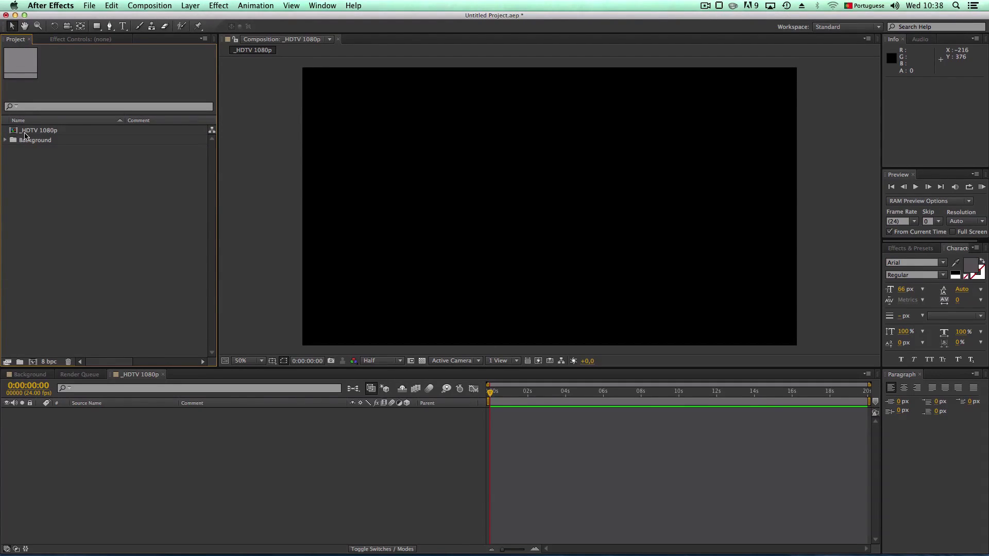
{"action": "left_click", "coordinate": [24, 135]}
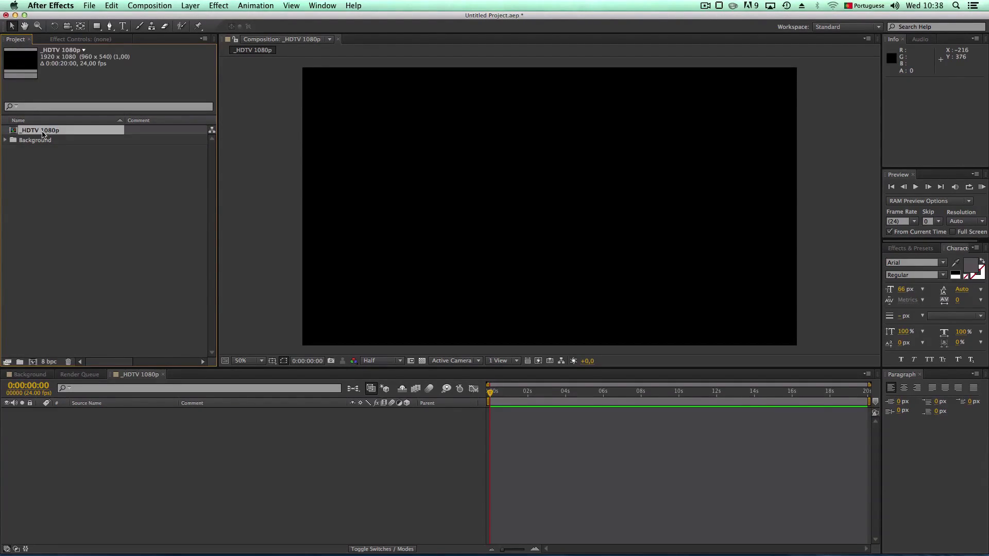
Step: Create a new project folder at the top level named _PLACEHOLDERS
{"action": "left_click", "coordinate": [29, 156]}
{"action": "left_click", "coordinate": [19, 362]}
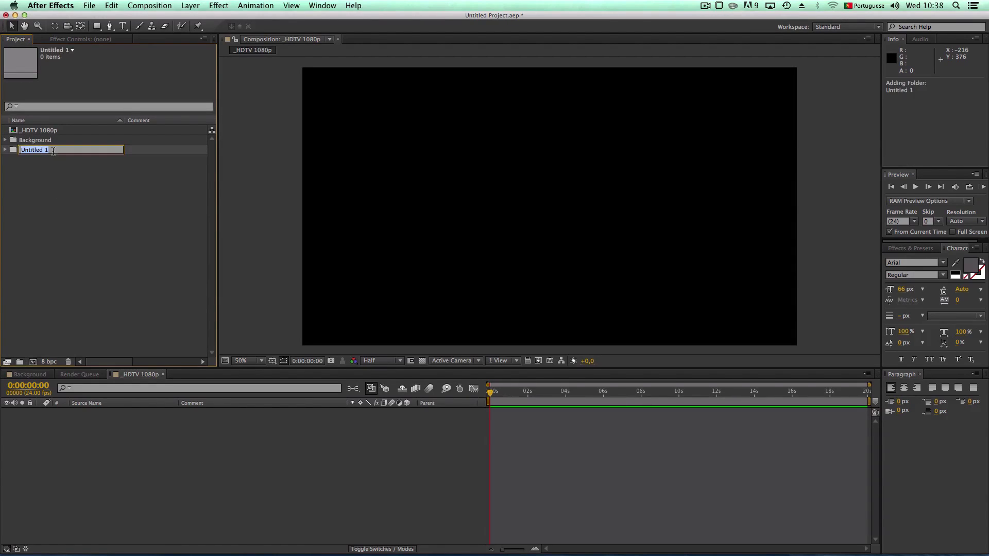
{"action": "key", "text": "BackSpace"}
{"action": "key", "text": "Return"}
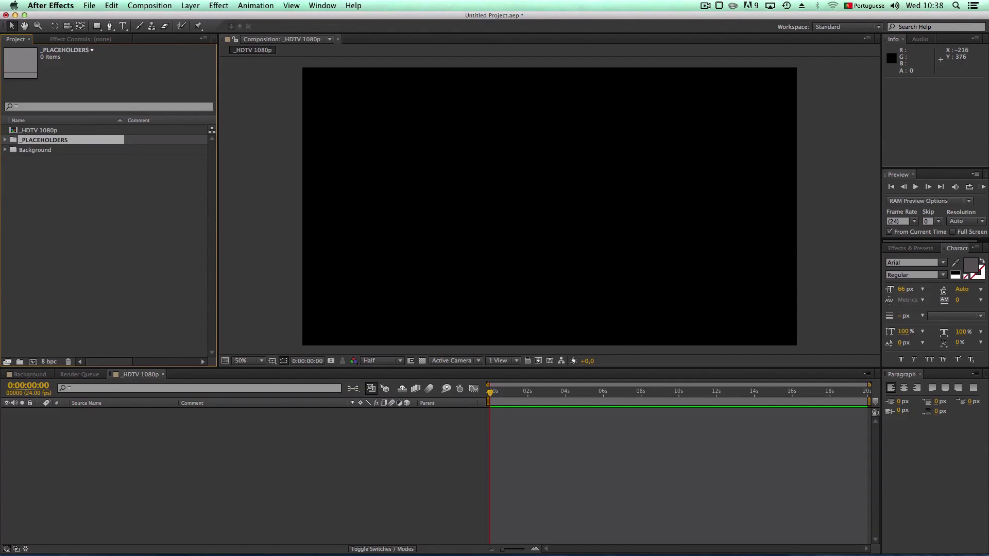
Step: Move the Background folder into the _PLACEHOLDERS folder and expand _PLACEHOLDERS to show its contents
{"action": "left_click_drag", "start_coordinate": [31, 149], "coordinate": [39, 142]}
{"action": "left_click", "coordinate": [6, 140]}
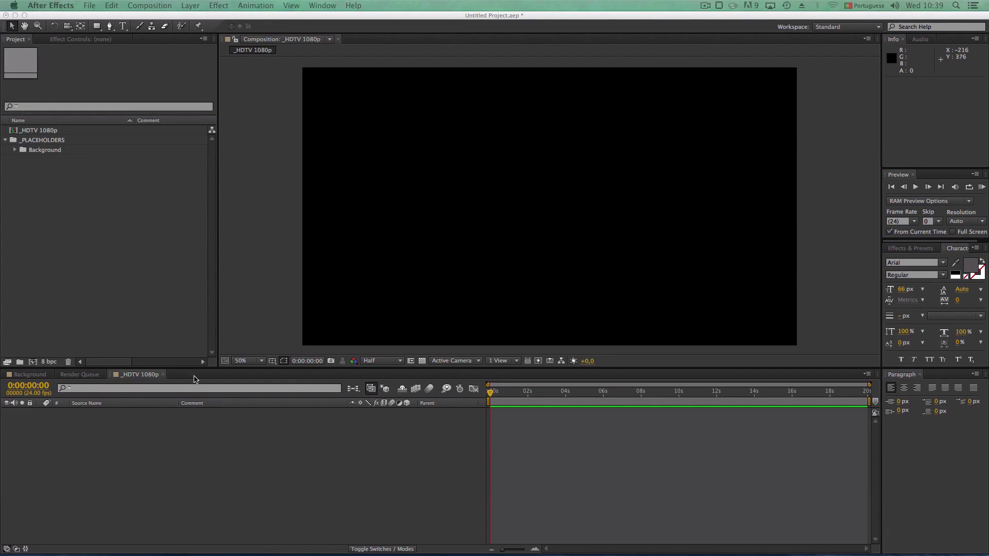
Step: Close the Render Queue and the Background timeline, leaving only the _HDTV 1080p timeline open
{"action": "left_click", "coordinate": [98, 376]}
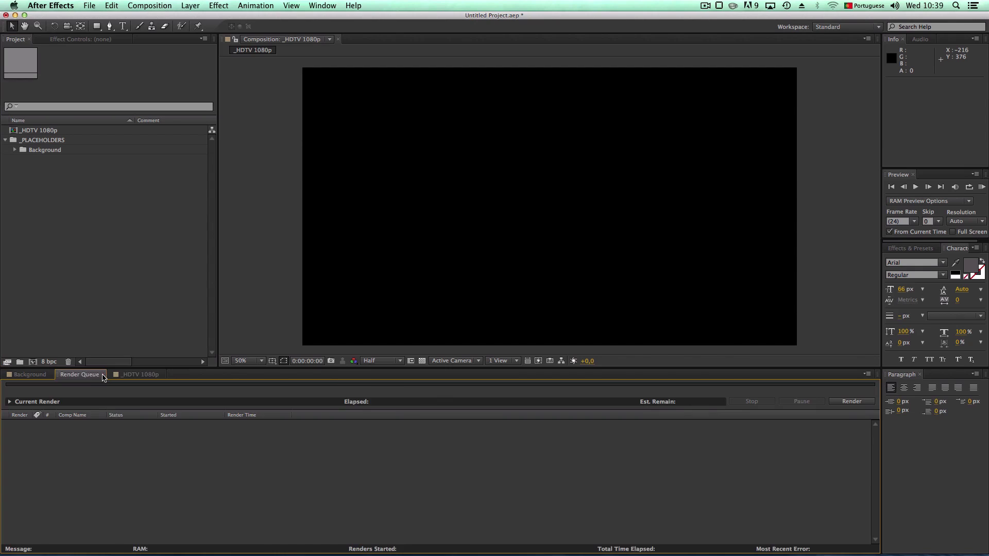
{"action": "left_click", "coordinate": [103, 374]}
{"action": "left_click", "coordinate": [52, 374]}
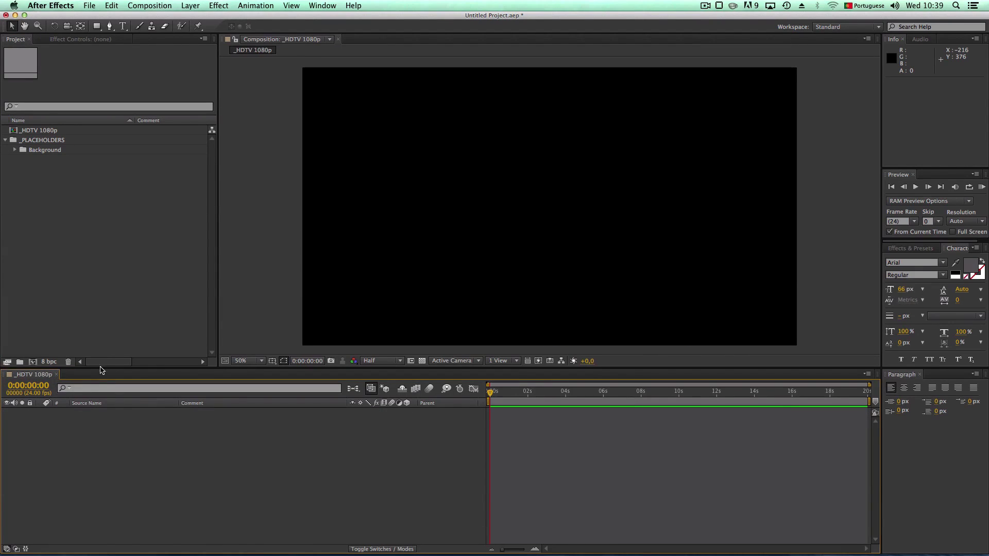
Step: Add the Background composition from the Background folder as a layer in the _HDTV 1080p timeline
{"action": "left_click", "coordinate": [44, 132]}
{"action": "left_click_drag", "start_coordinate": [52, 133], "coordinate": [93, 450]}
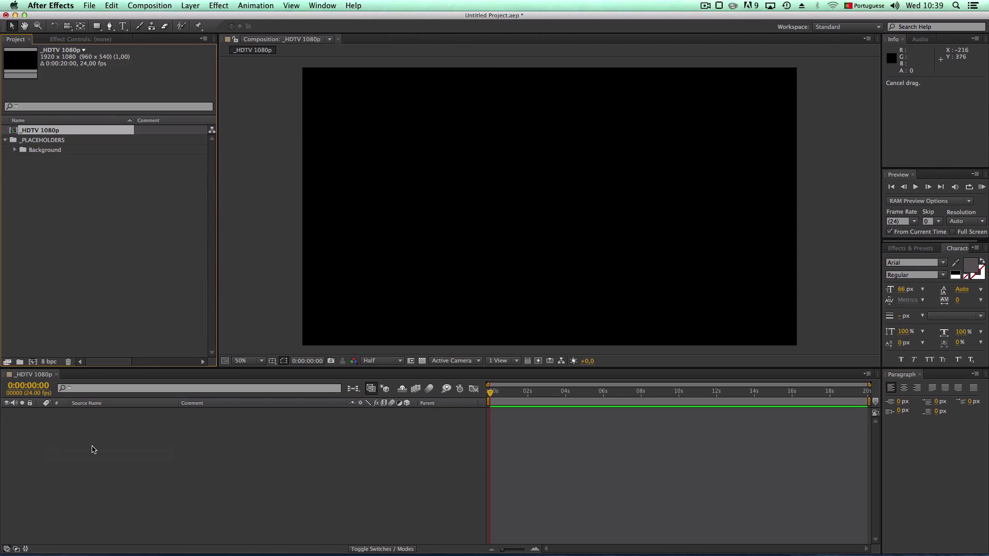
{"action": "left_click", "coordinate": [14, 150]}
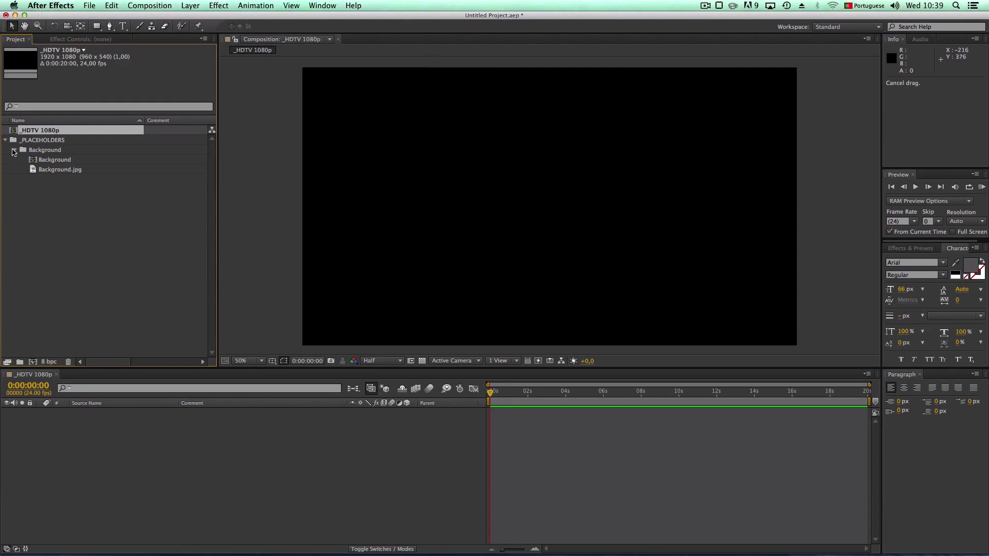
{"action": "left_click_drag", "start_coordinate": [55, 160], "coordinate": [116, 433]}
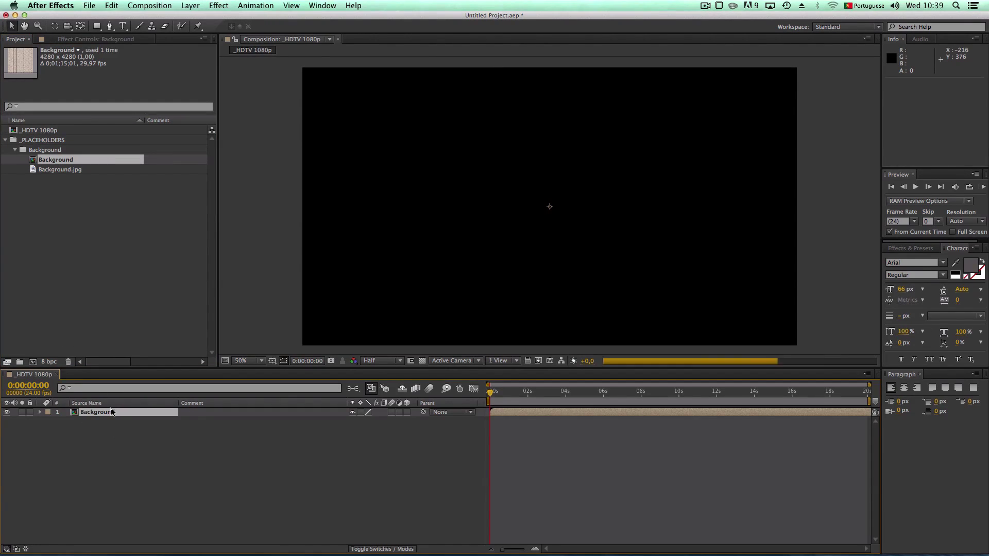
{"action": "key", "text": "comma"}
{"action": "key", "text": "comma"}
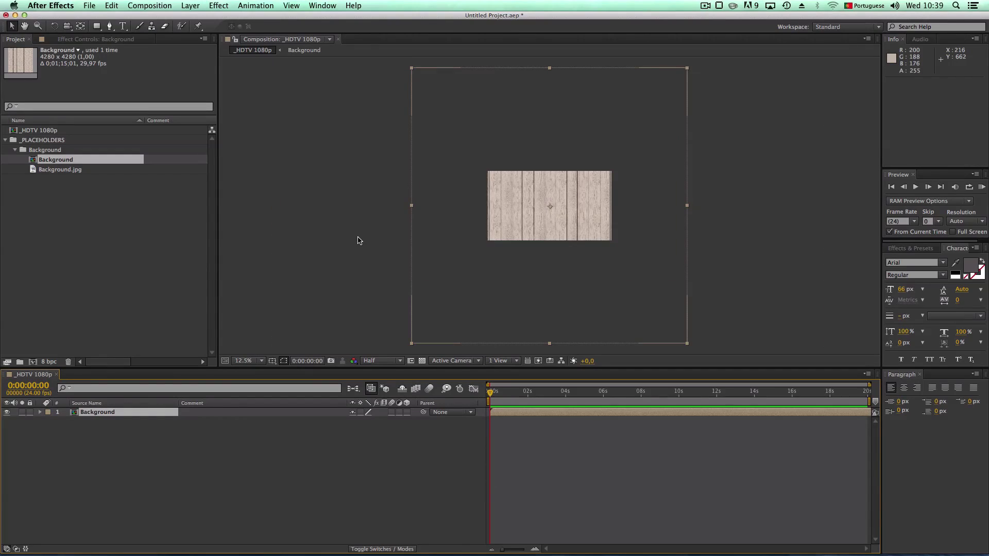
{"action": "key", "text": "period"}
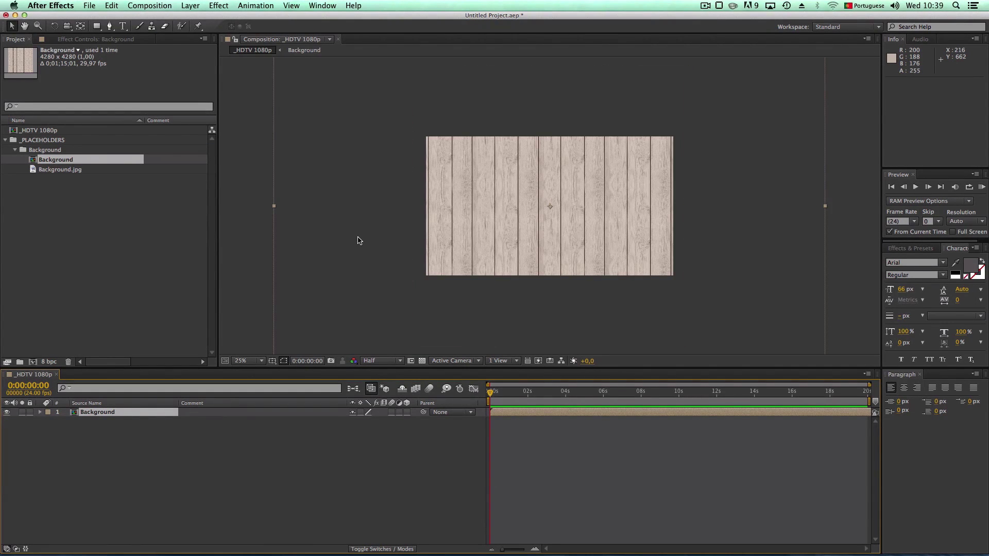
{"action": "key", "text": "period"}
{"action": "key", "text": "comma"}
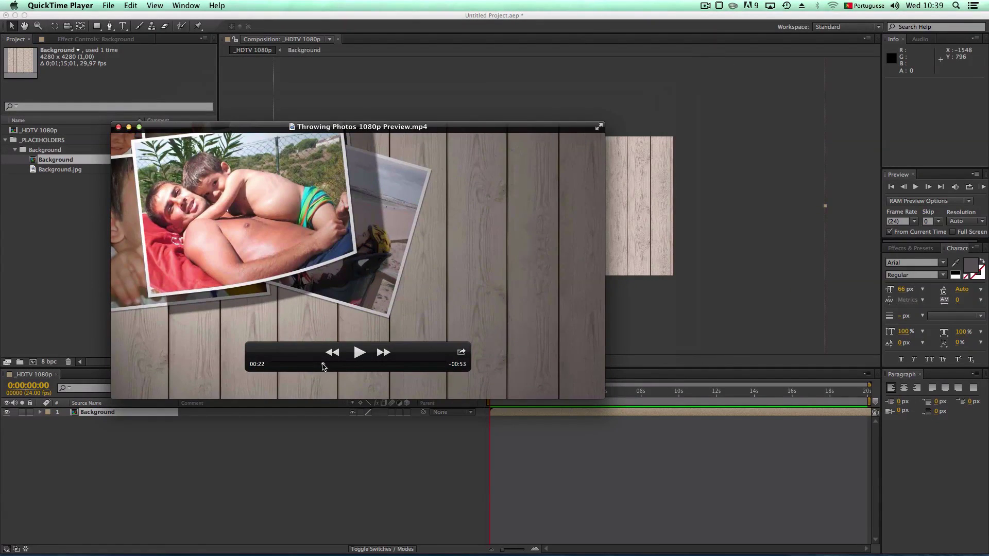
Step: Play the Throwing Photos 1080p Preview.mp4 video from near its start in QuickTime Player, and close it
{"action": "left_click_drag", "start_coordinate": [323, 366], "coordinate": [266, 369]}
{"action": "left_click", "coordinate": [359, 353]}
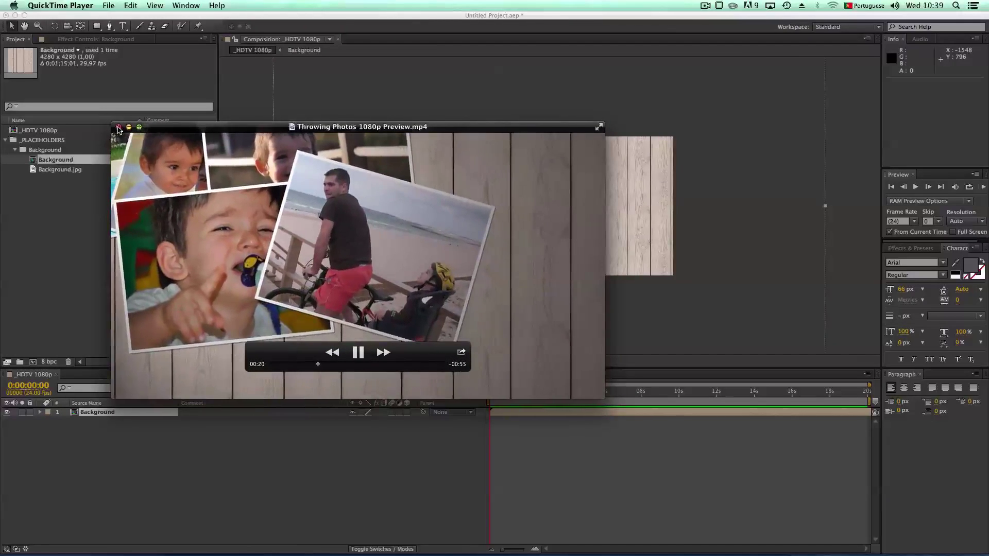
{"action": "key", "text": "space"}
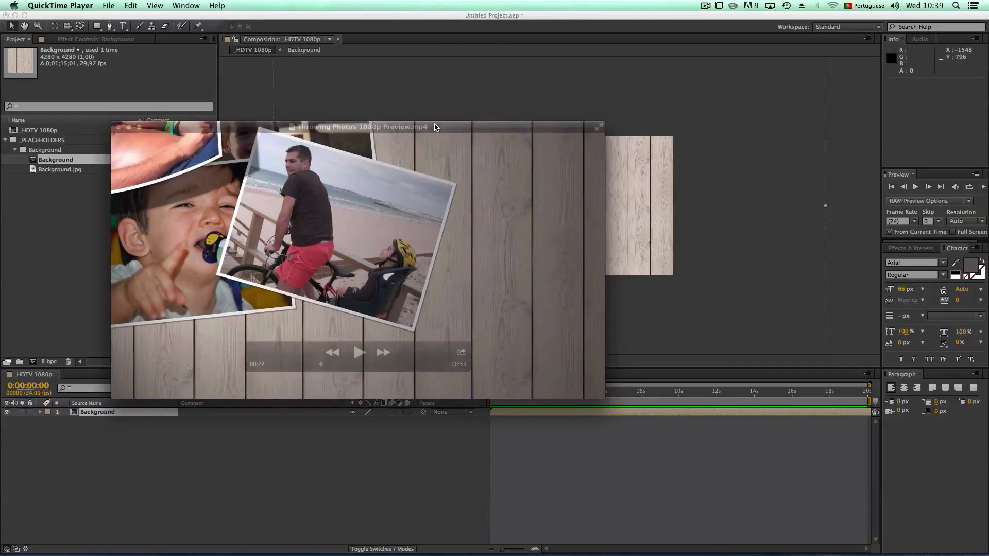
{"action": "key", "text": "super+w"}
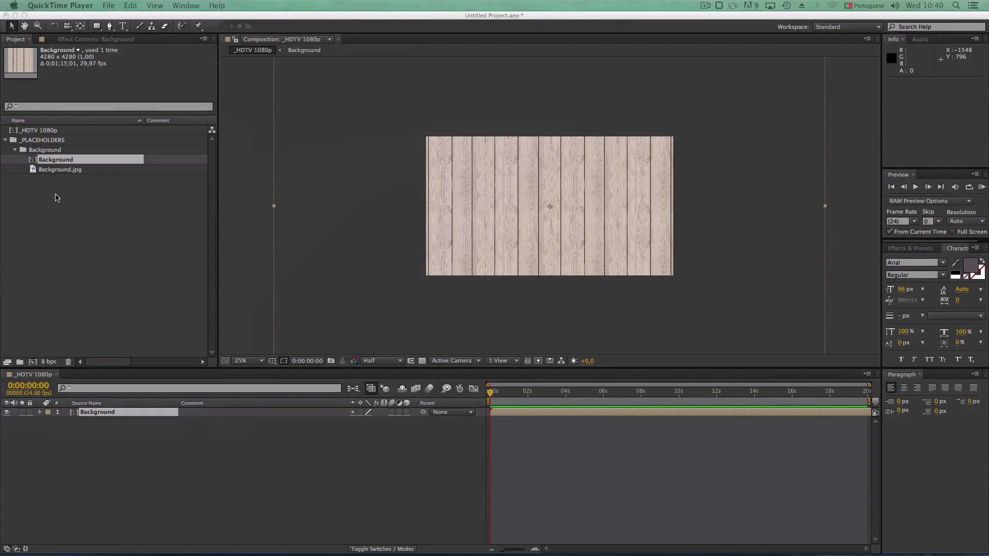
Step: Create a two-node camera layer with the 35mm preset and make the Background layer 3D
{"action": "left_click", "coordinate": [114, 442]}
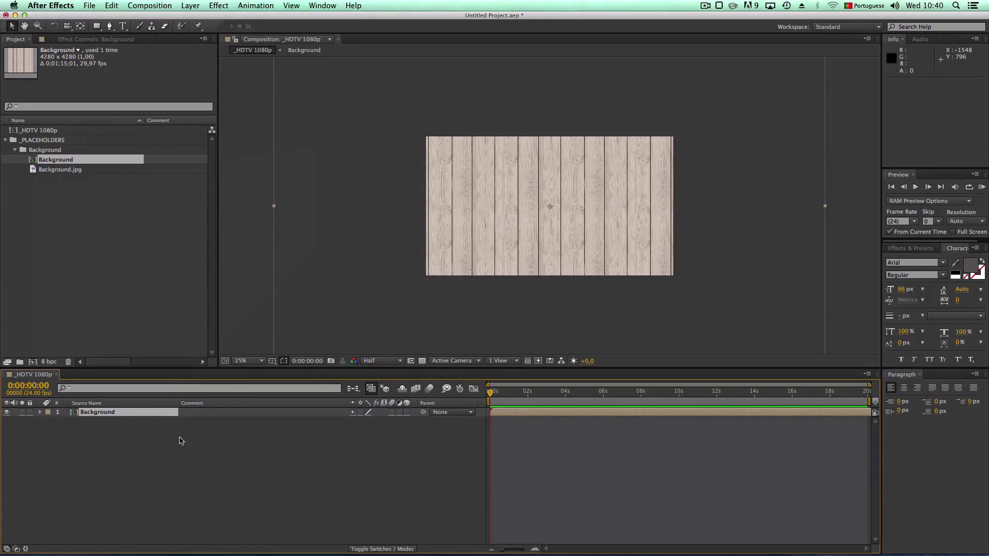
{"action": "right_click", "coordinate": [140, 436]}
{"action": "mouse_move", "coordinate": [246, 443]}
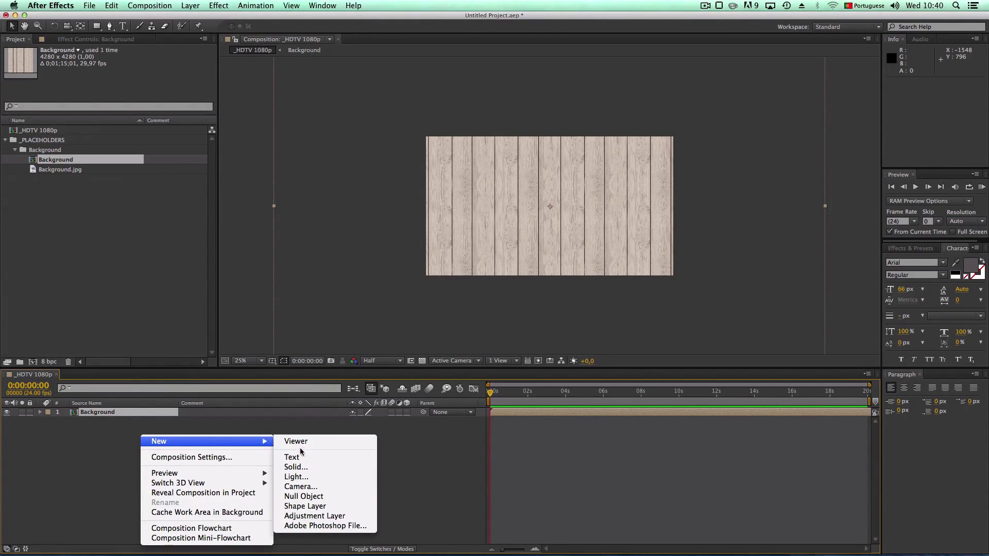
{"action": "left_click", "coordinate": [304, 487]}
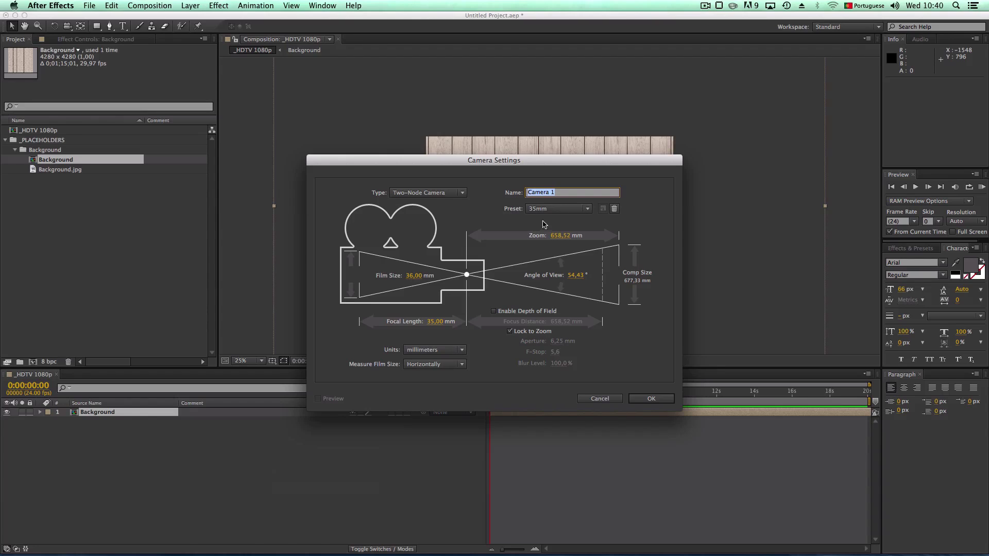
{"action": "left_click", "coordinate": [650, 399]}
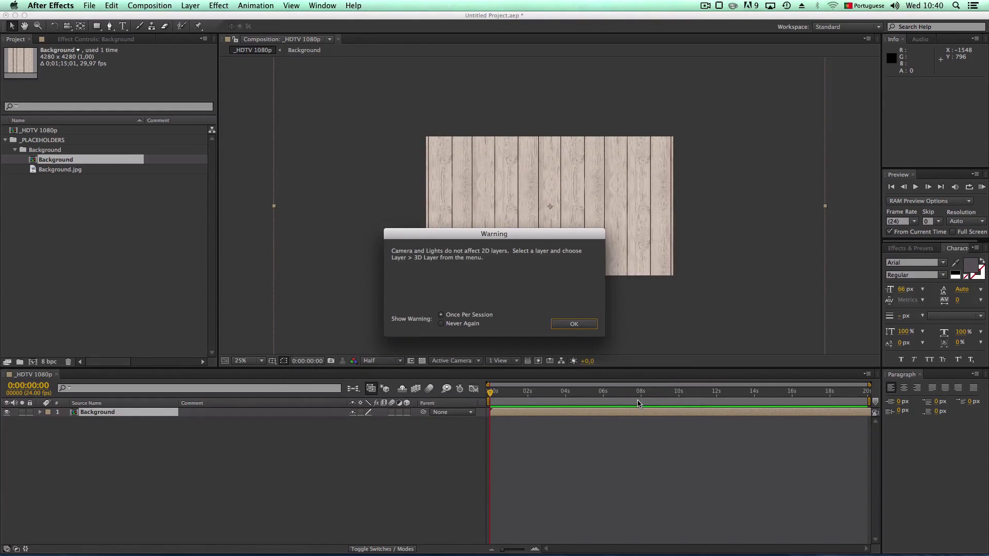
{"action": "left_click", "coordinate": [566, 324]}
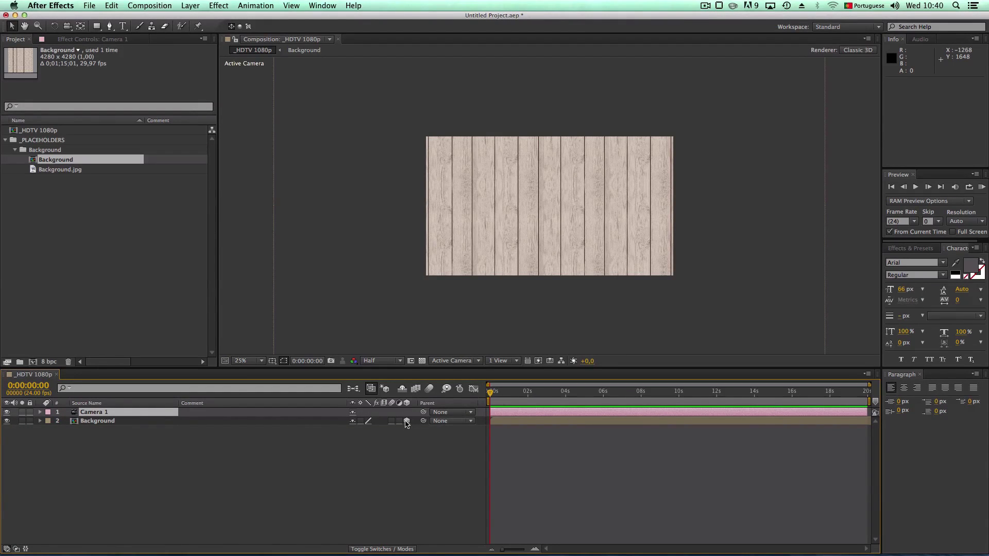
{"action": "left_click", "coordinate": [104, 421]}
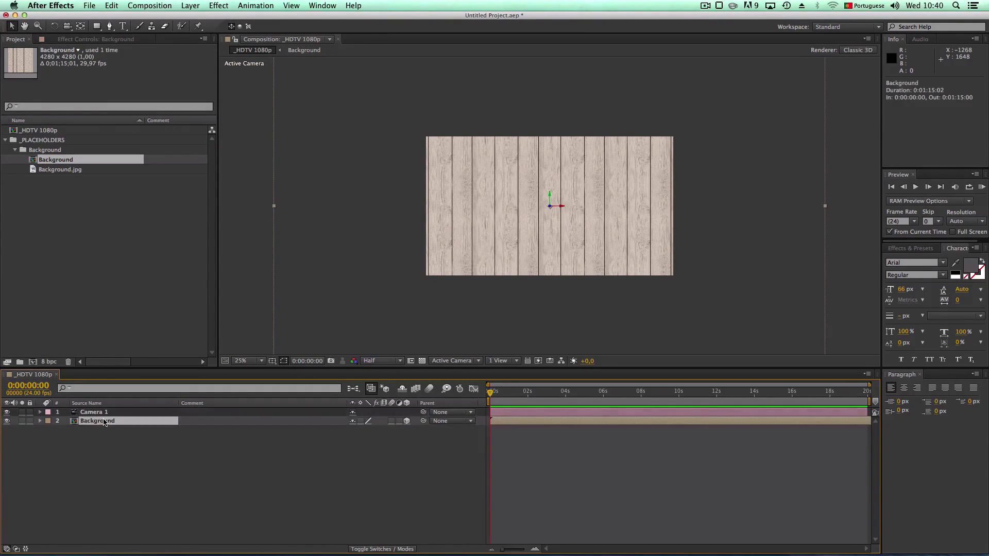
{"action": "left_click", "coordinate": [119, 413]}
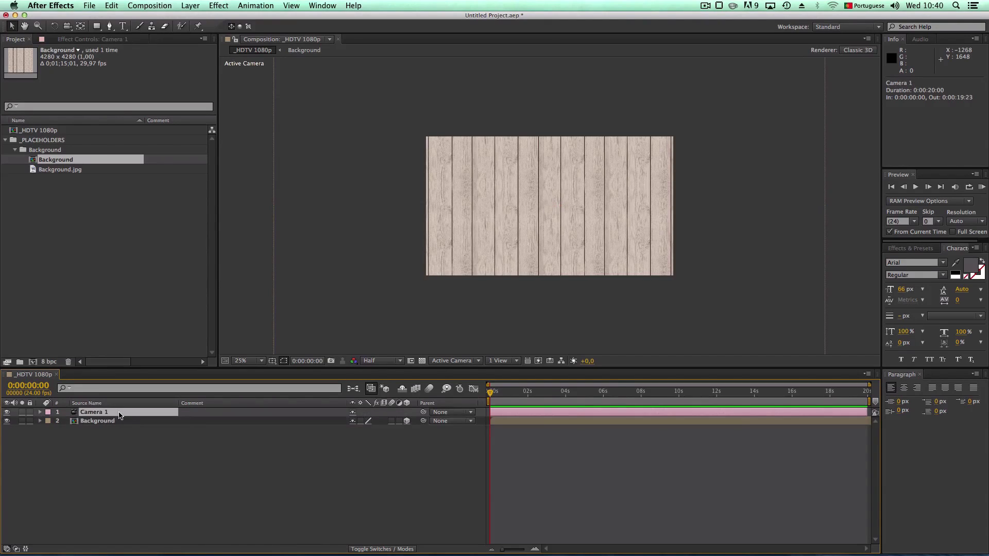
{"action": "left_click", "coordinate": [152, 447]}
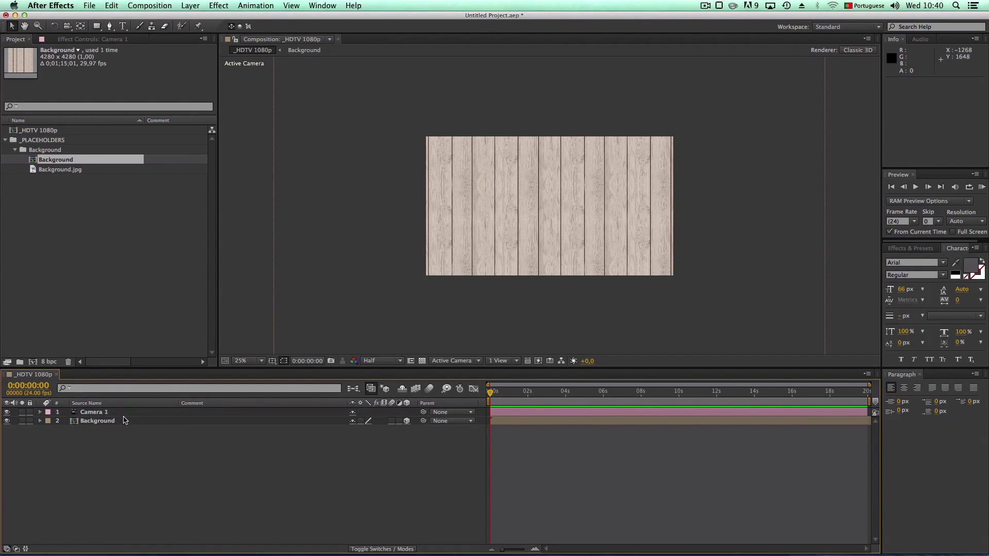
{"action": "left_click", "coordinate": [122, 415]}
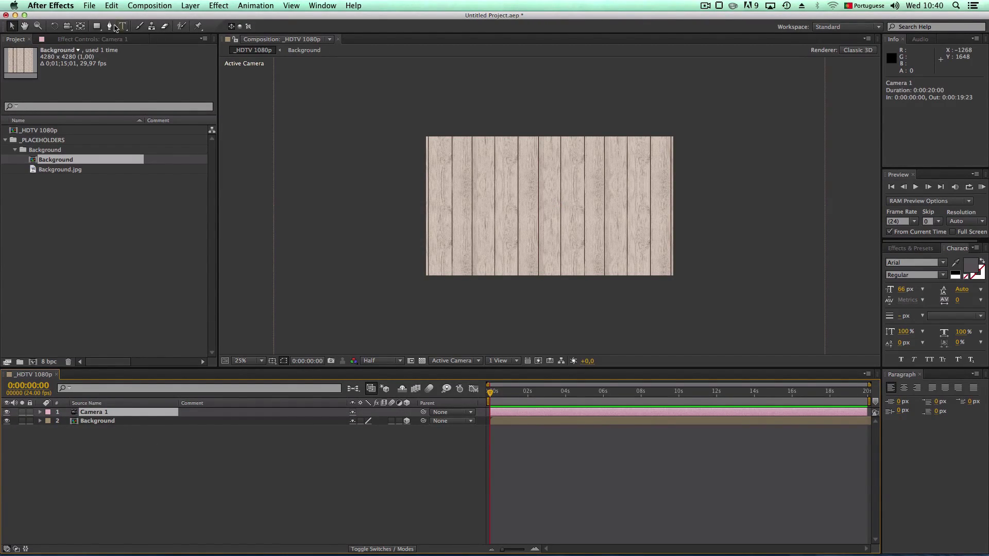
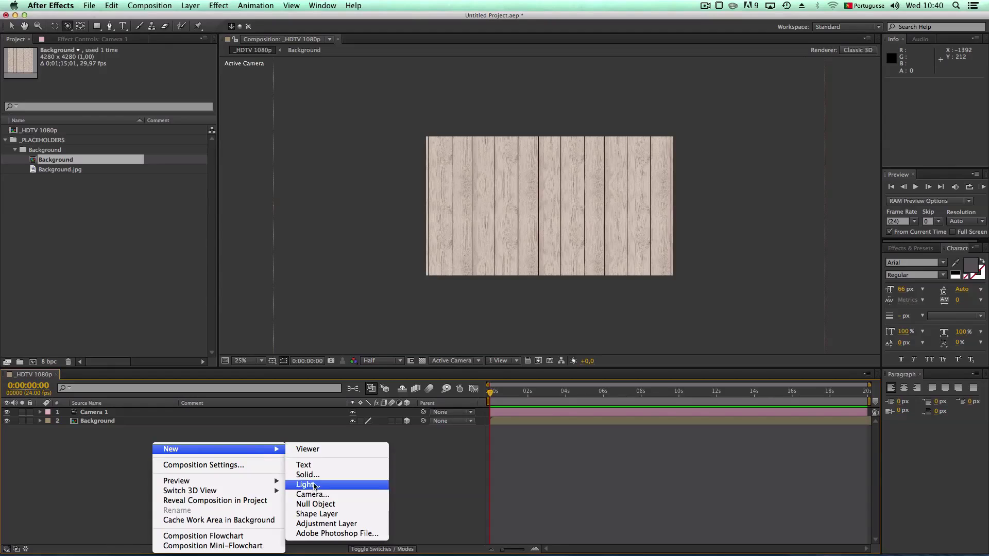
Step: Add a null object to the composition, make it a 3D layer and name it Camera Movement
{"action": "left_click", "coordinate": [315, 504]}
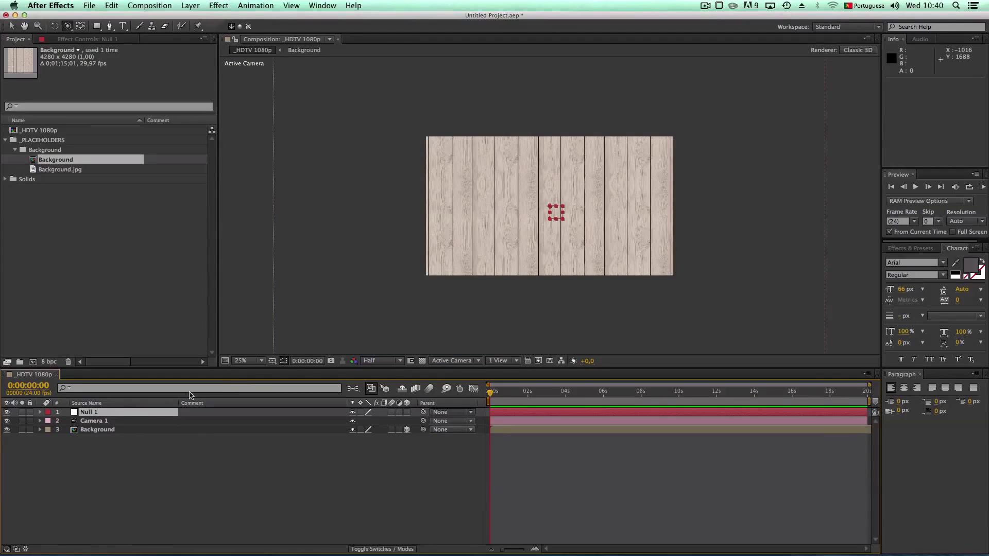
{"action": "left_click", "coordinate": [407, 411]}
{"action": "right_click", "coordinate": [113, 418]}
{"action": "left_click", "coordinate": [170, 548]}
{"action": "type", "text": "Camera Movement"}
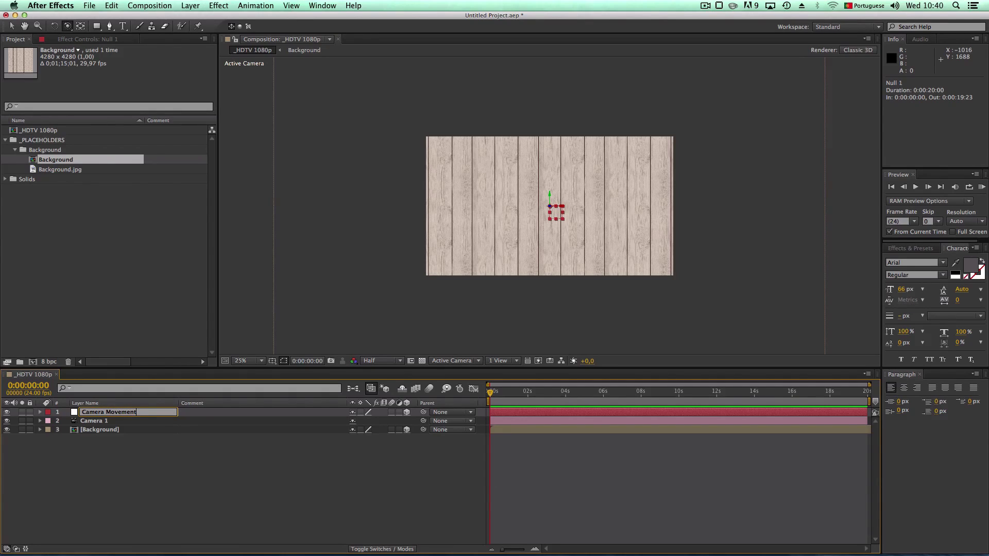
{"action": "key", "text": "Return"}
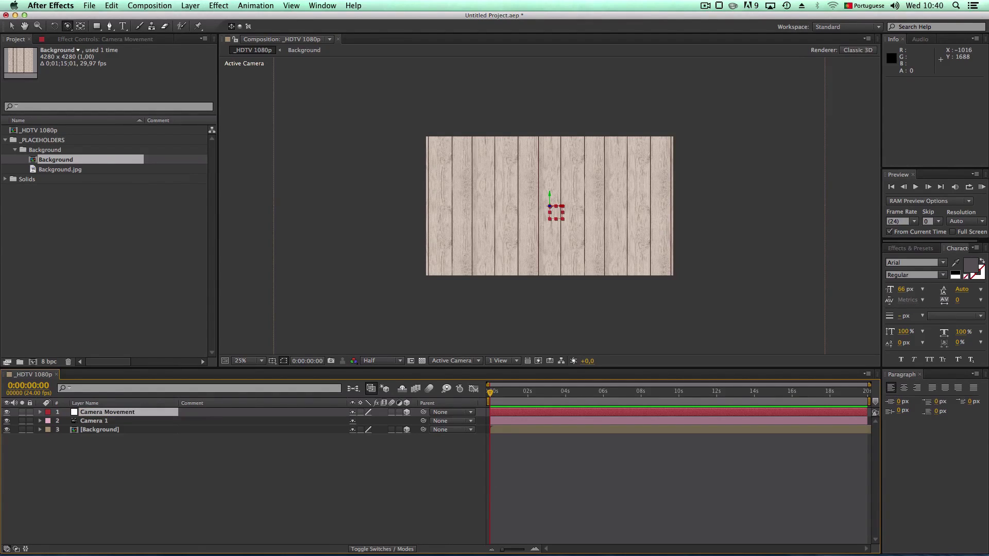
Step: Rename the camera layer to Camera
{"action": "double_click", "coordinate": [119, 421]}
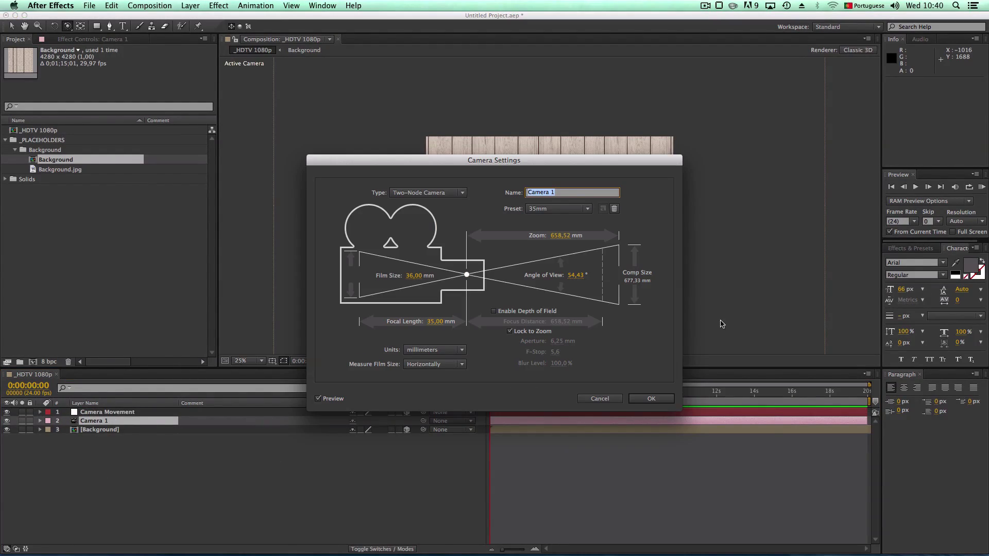
{"action": "left_click", "coordinate": [609, 398]}
{"action": "right_click", "coordinate": [114, 425]}
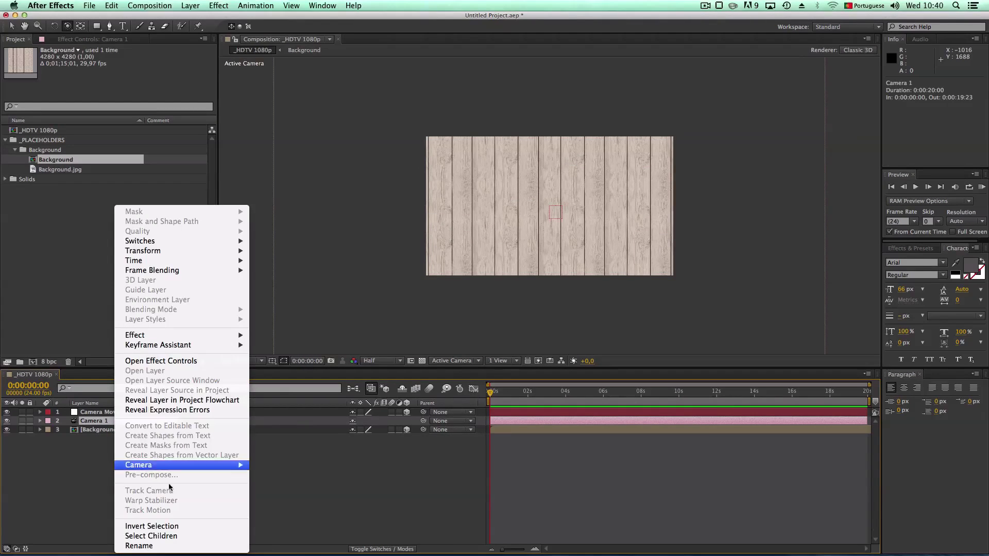
{"action": "left_click", "coordinate": [155, 549]}
{"action": "key", "text": "Right"}
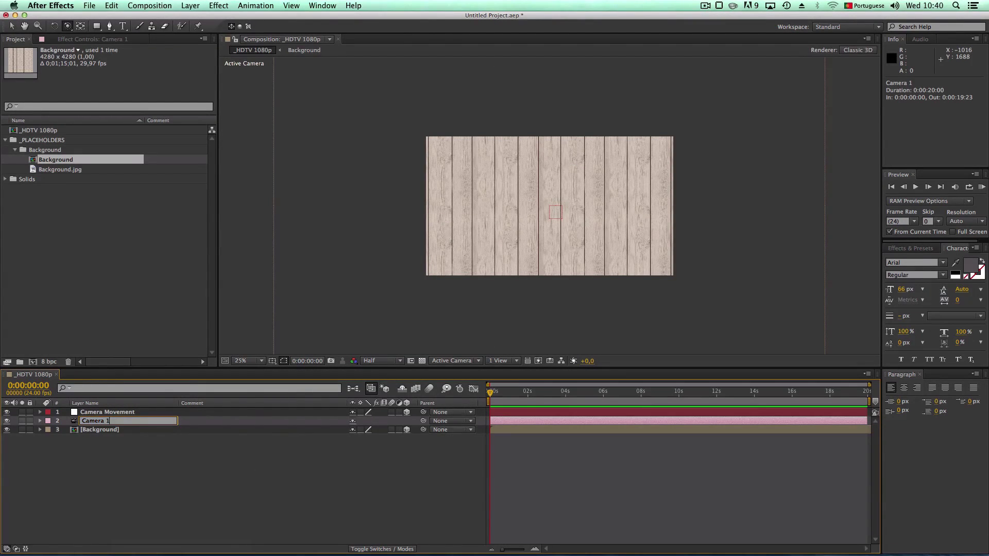
{"action": "key", "text": "Return"}
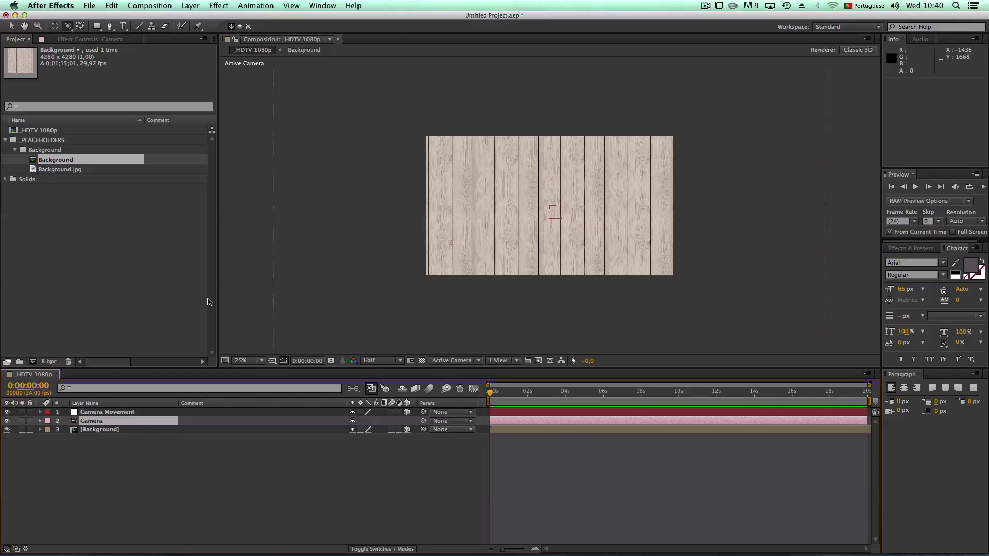
Step: Parent the Camera layer to the Camera Movement null
{"action": "left_click_drag", "start_coordinate": [424, 421], "coordinate": [129, 412]}
{"action": "left_click_drag", "start_coordinate": [423, 421], "coordinate": [168, 412]}
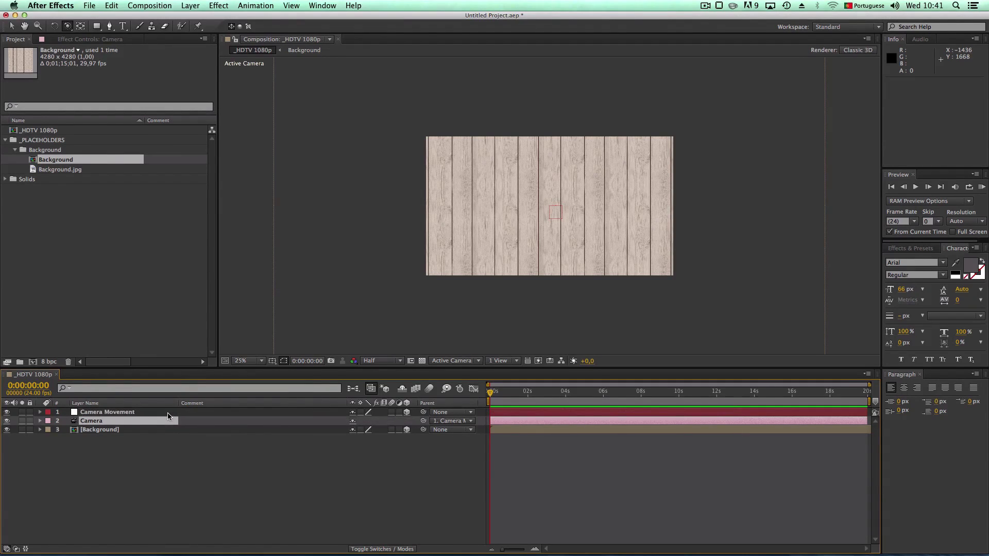
Step: Reveal the rotation properties of the Camera Movement null and try changing its X Rotation
{"action": "left_click", "coordinate": [129, 414]}
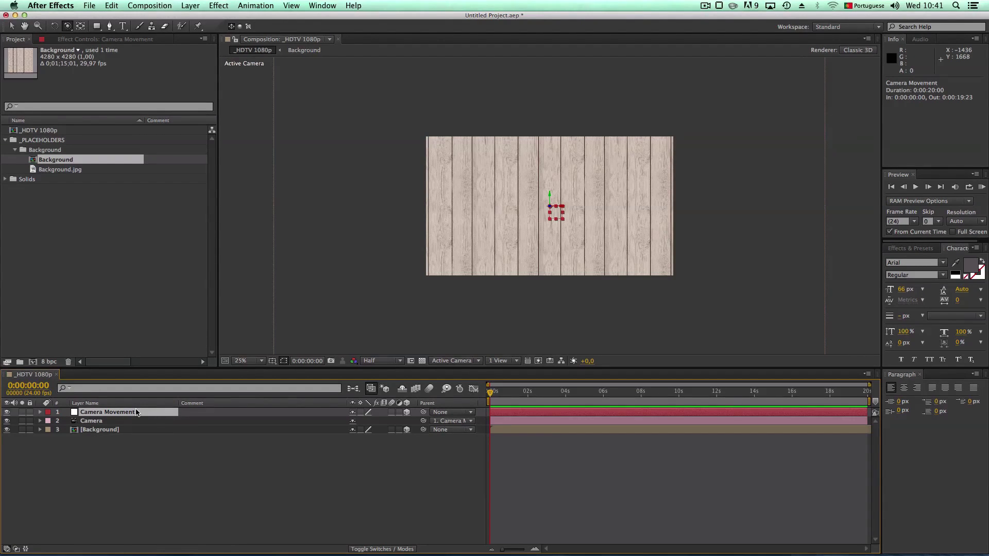
{"action": "key", "text": "r"}
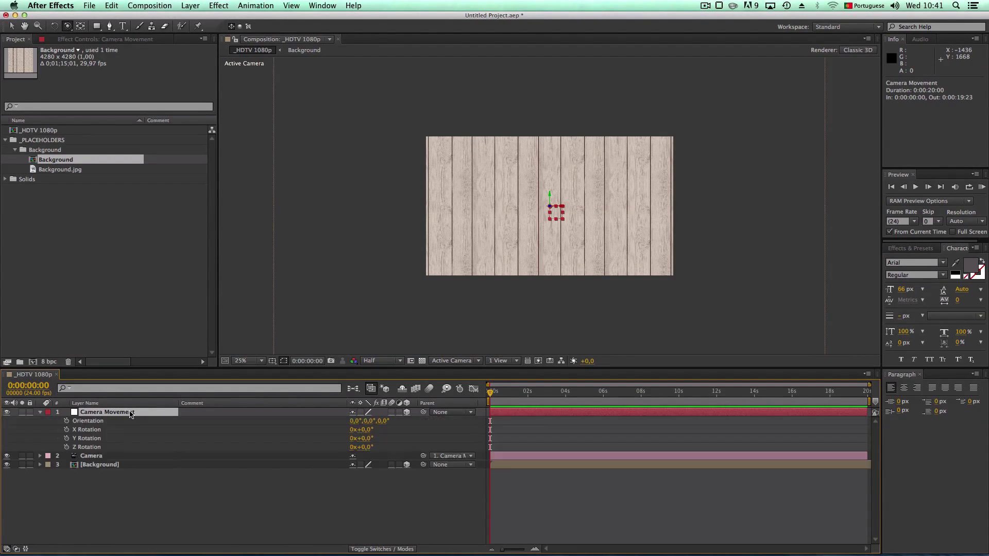
{"action": "mouse_move", "coordinate": [365, 430]}
{"action": "left_mouse_down"}
{"action": "mouse_move", "coordinate": [388, 421]}
{"action": "mouse_move", "coordinate": [364, 421]}
{"action": "left_mouse_up"}
{"action": "key", "text": "super+z"}
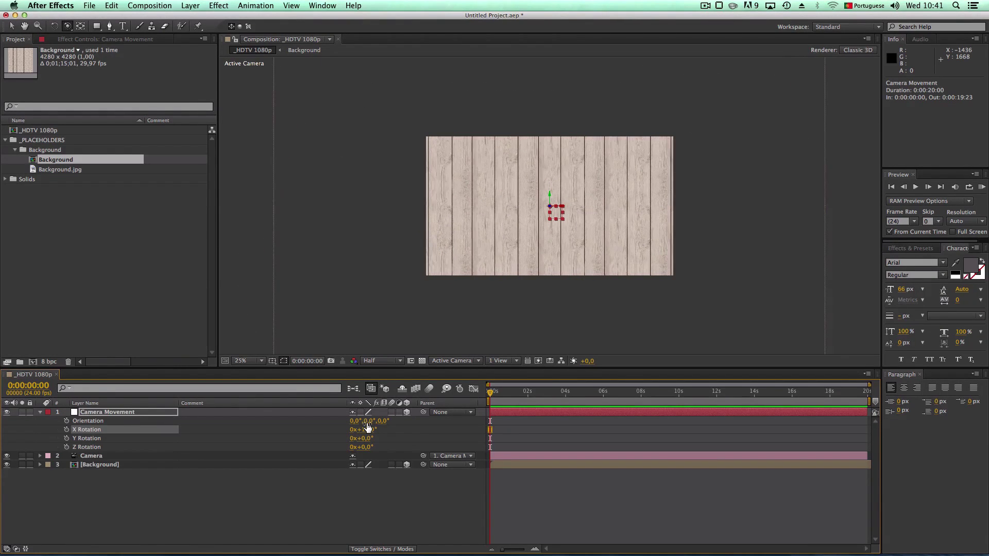
Step: Move the Camera Movement null horizontally with the Selection tool to about X -144, keeping Y at 540
{"action": "left_click", "coordinate": [11, 26]}
{"action": "left_click_drag", "start_coordinate": [554, 212], "coordinate": [481, 215]}
{"action": "key", "text": "ctrl+z"}
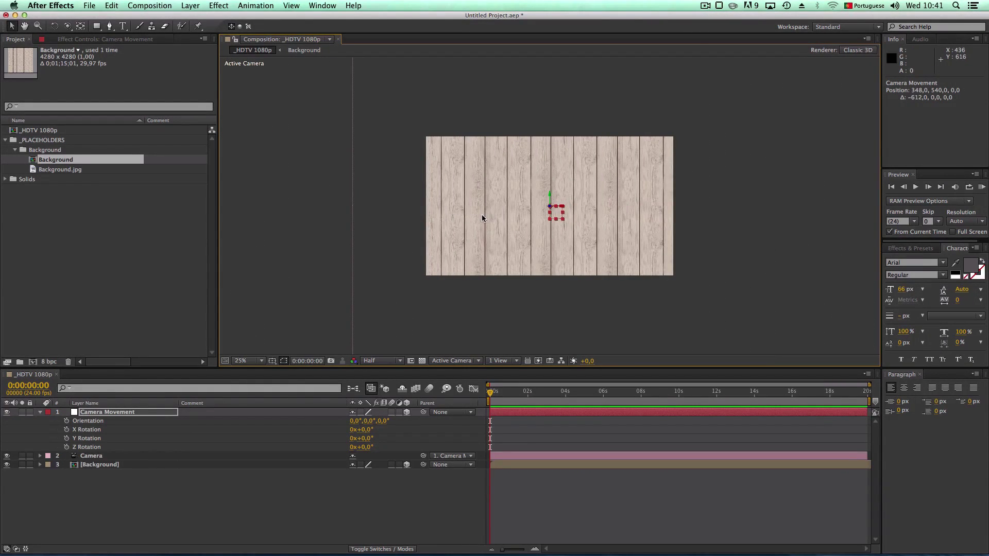
{"action": "left_click_drag", "start_coordinate": [558, 209], "coordinate": [494, 219]}
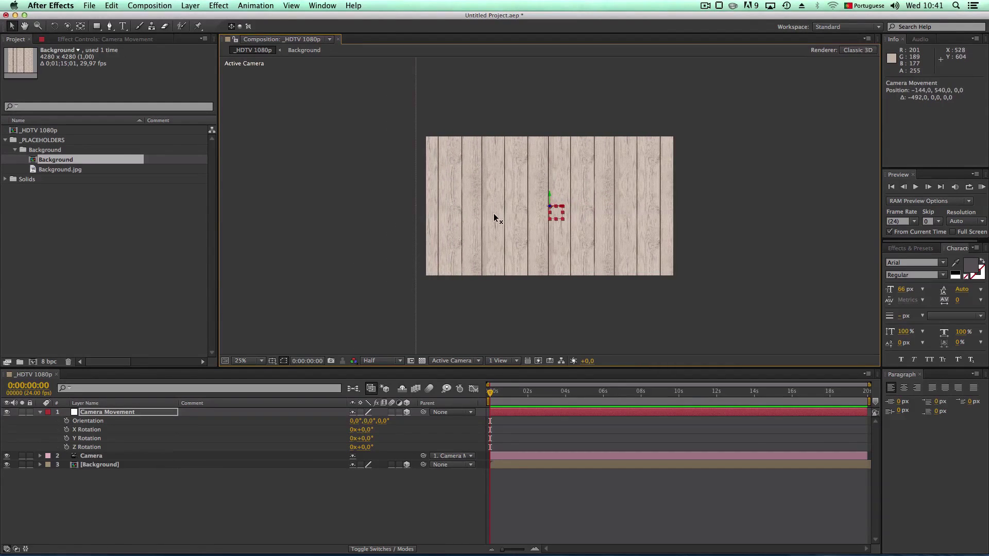
Step: Move the Camera Movement null vertically to about Y -924, keeping X at -144, and deselect it
{"action": "left_click_drag", "start_coordinate": [550, 195], "coordinate": [556, 5]}
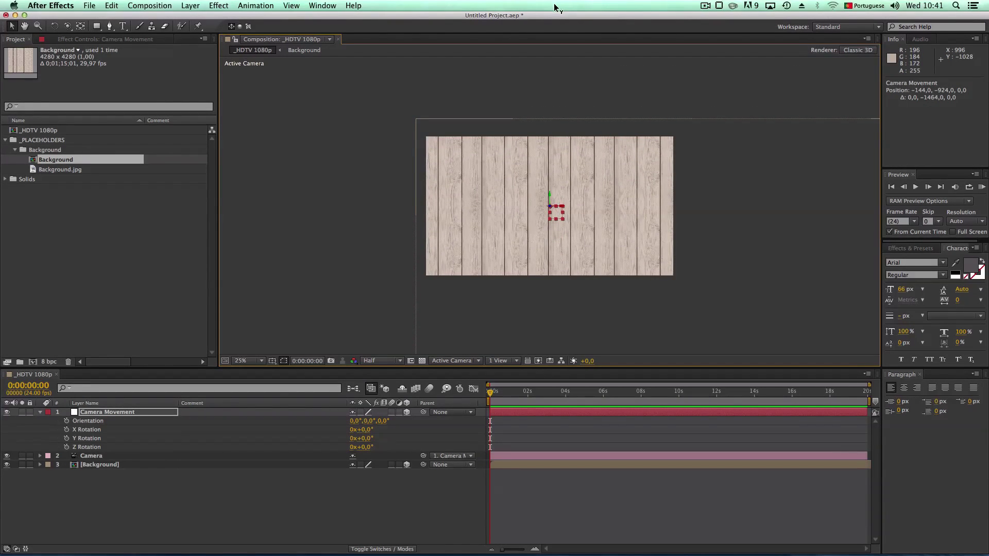
{"action": "left_click", "coordinate": [311, 499]}
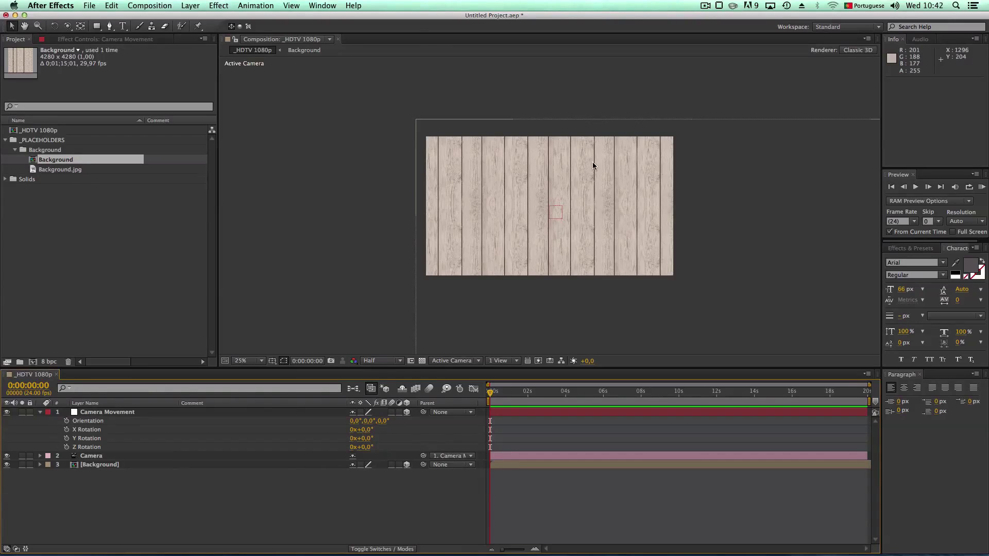
{"action": "scroll", "coordinate": [545, 204], "scroll_direction": "up", "scroll_amount": 2}
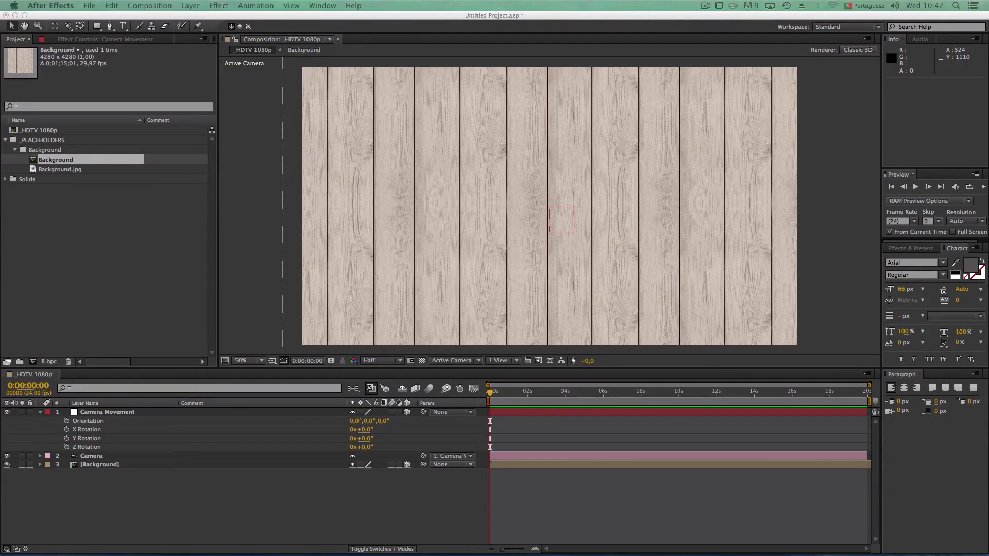
Step: Switch to Finder and import the photo 0230.JPG from the 2014 folder into the After Effects project
{"action": "key", "text": "super+Tab"}
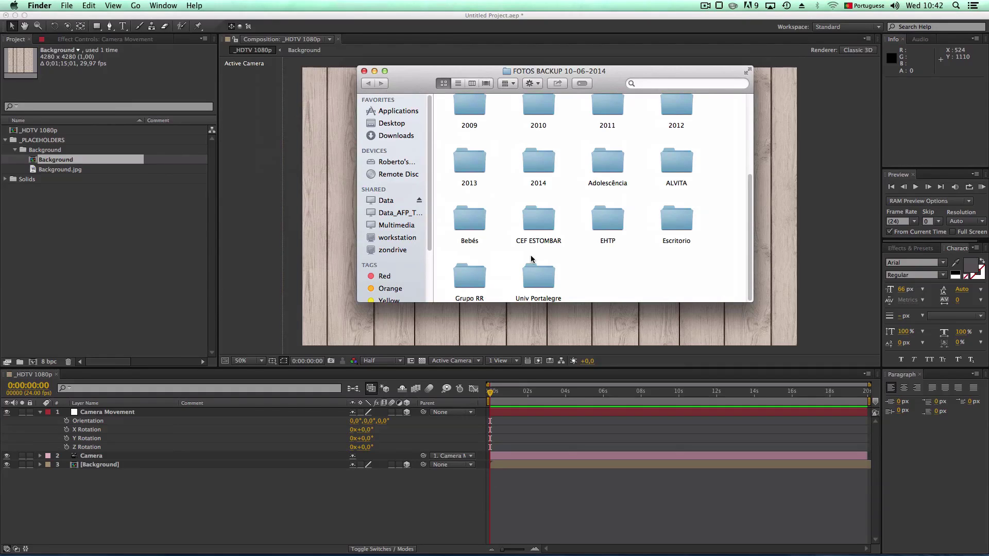
{"action": "double_click", "coordinate": [537, 170]}
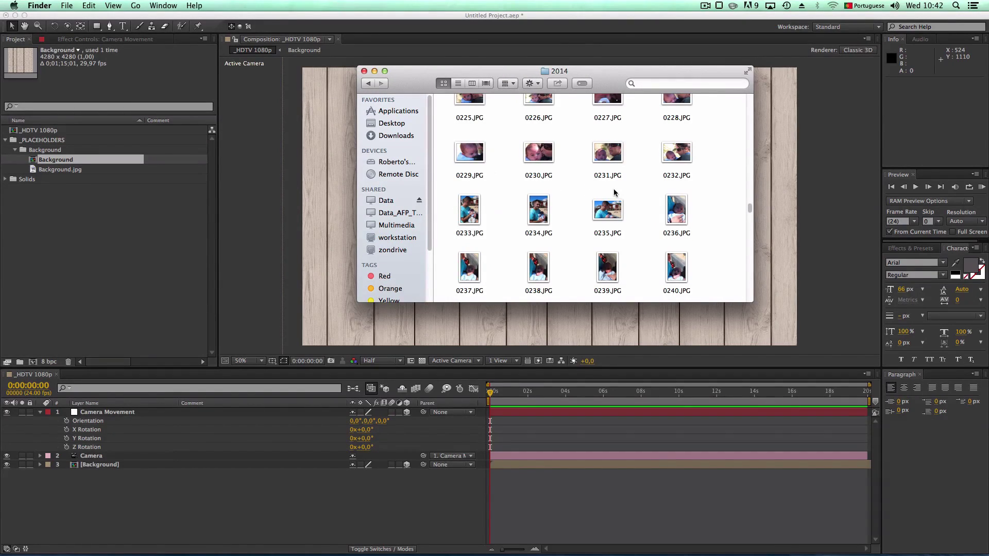
{"action": "double_click", "coordinate": [617, 70]}
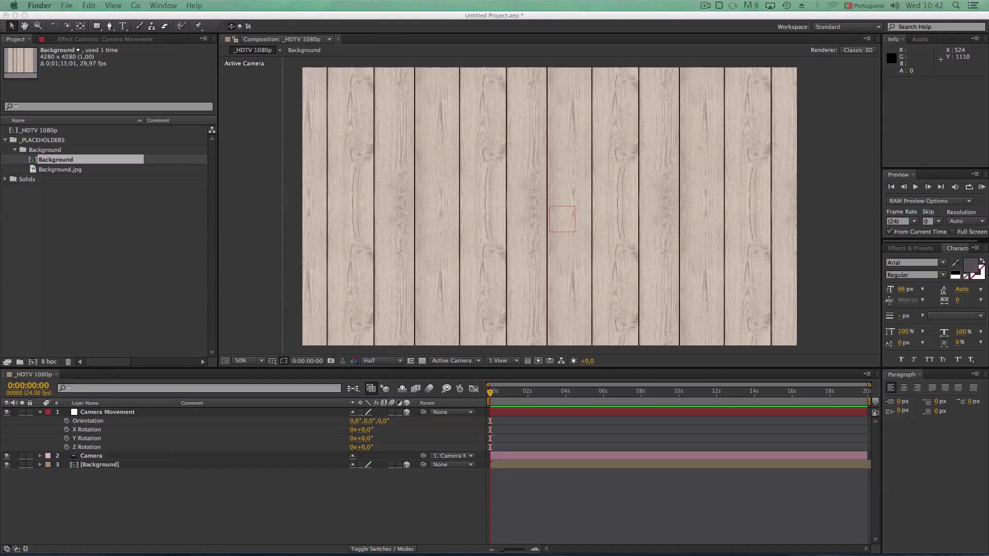
{"action": "left_click_drag", "start_coordinate": [3, 233], "coordinate": [98, 236]}
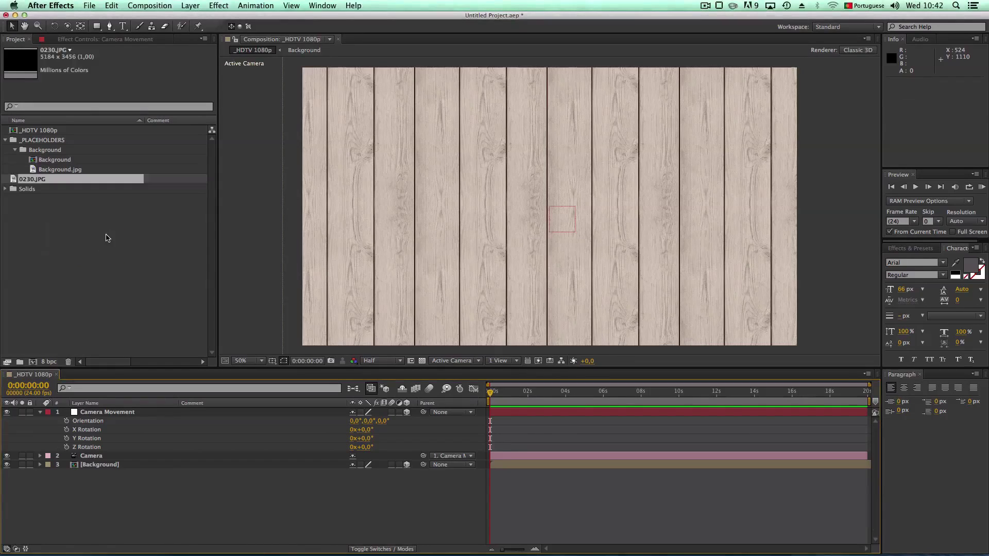
{"action": "left_click", "coordinate": [41, 181]}
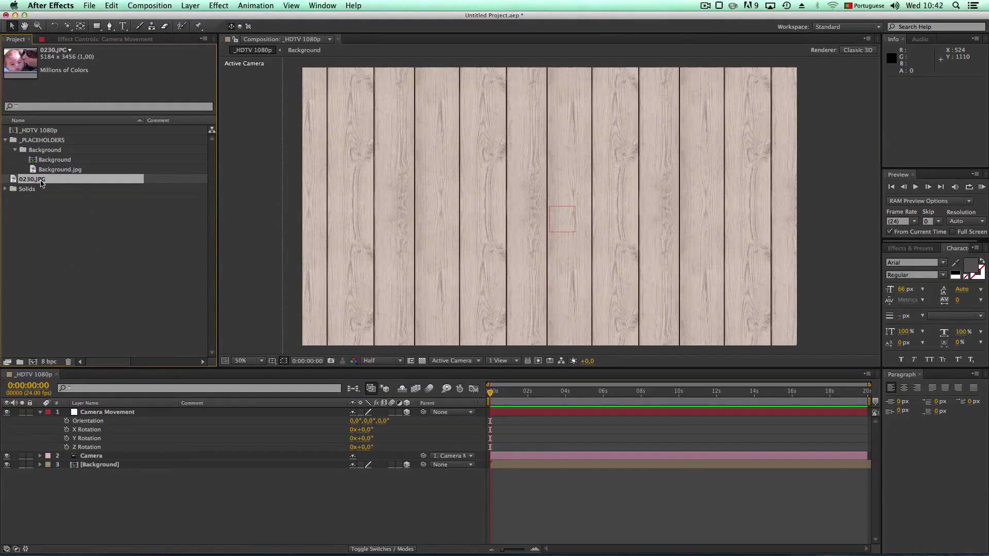
Step: Create a new composition from the 0230.JPG footage and fit the whole photo in view
{"action": "left_click_drag", "start_coordinate": [34, 362], "coordinate": [34, 362]}
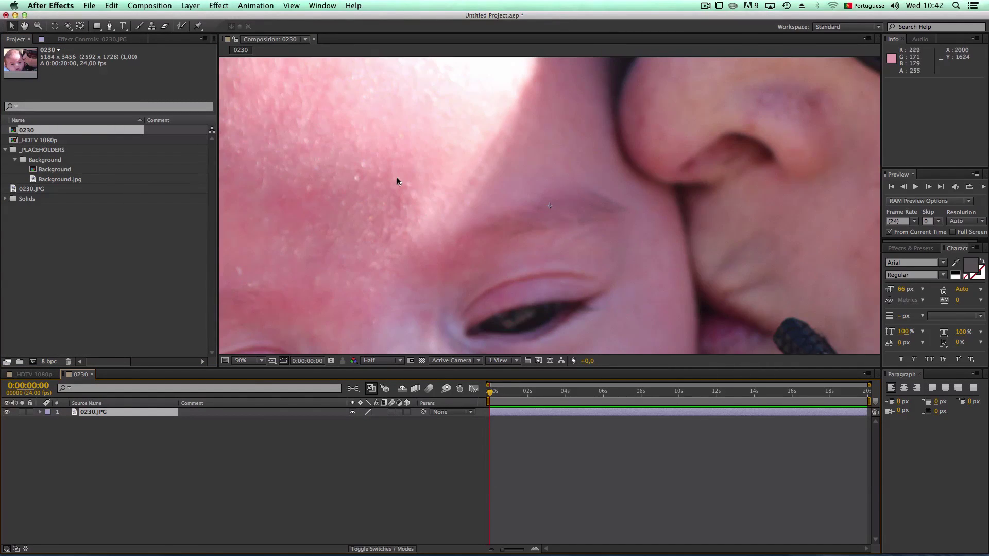
{"action": "key", "text": "comma"}
{"action": "key", "text": "comma"}
{"action": "key", "text": "comma"}
{"action": "key", "text": "comma"}
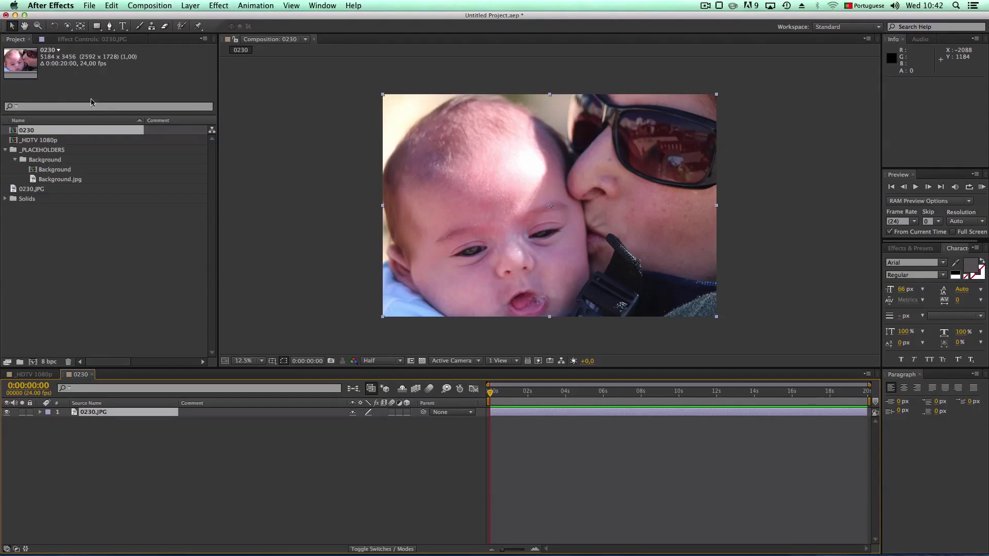
Step: Set the 0230 composition's width to 1000 px with the 3:2 aspect ratio locked
{"action": "right_click", "coordinate": [96, 133]}
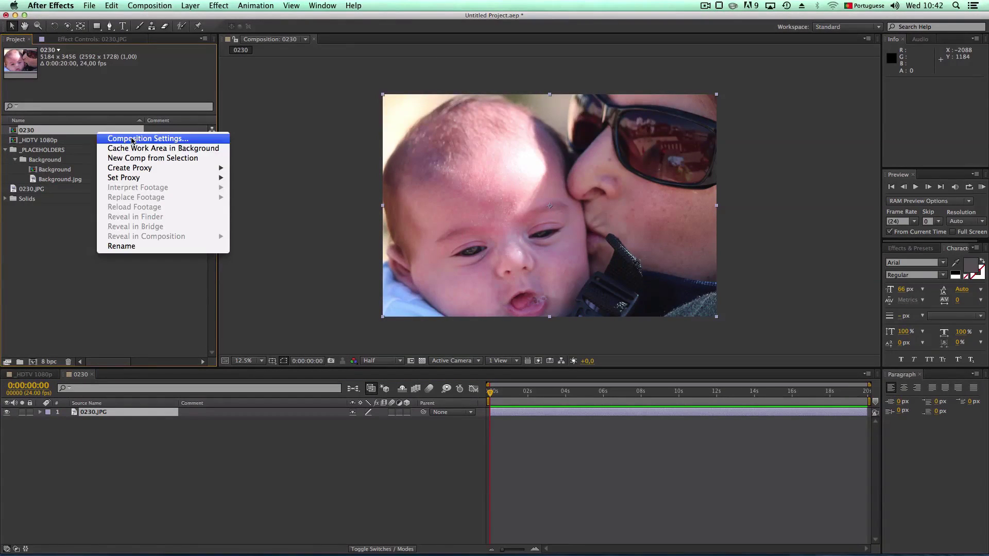
{"action": "left_click", "coordinate": [148, 138]}
{"action": "left_click", "coordinate": [378, 178]}
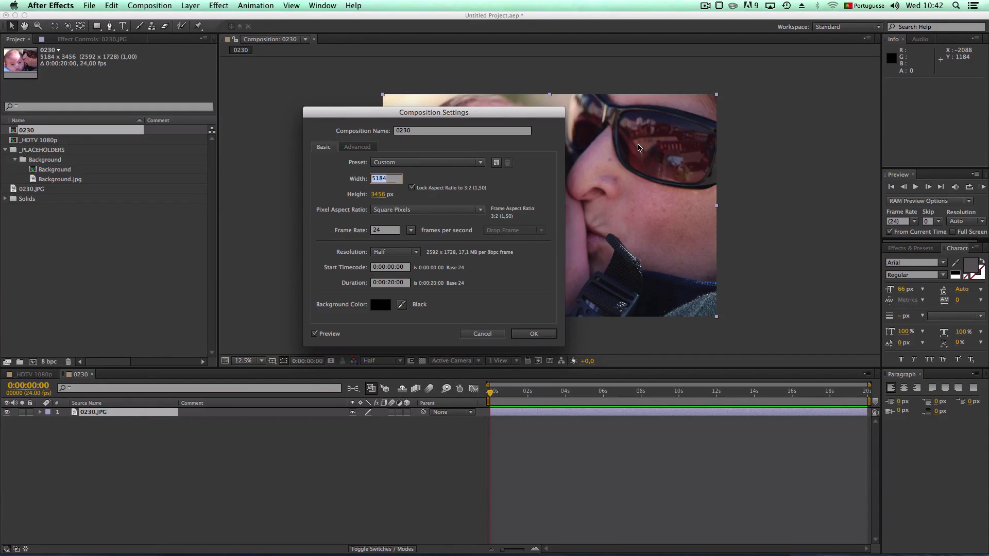
{"action": "type", "text": "1000"}
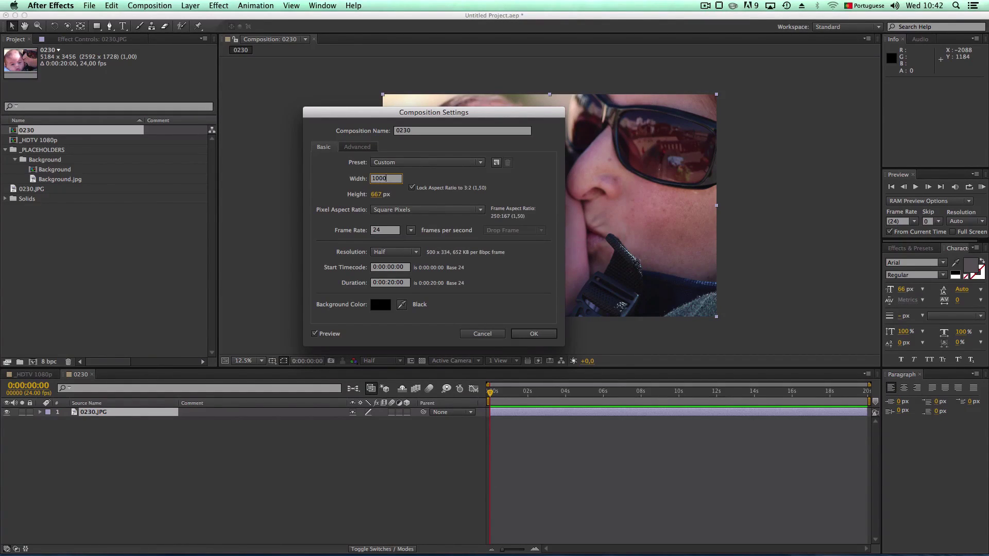
{"action": "key", "text": "Return"}
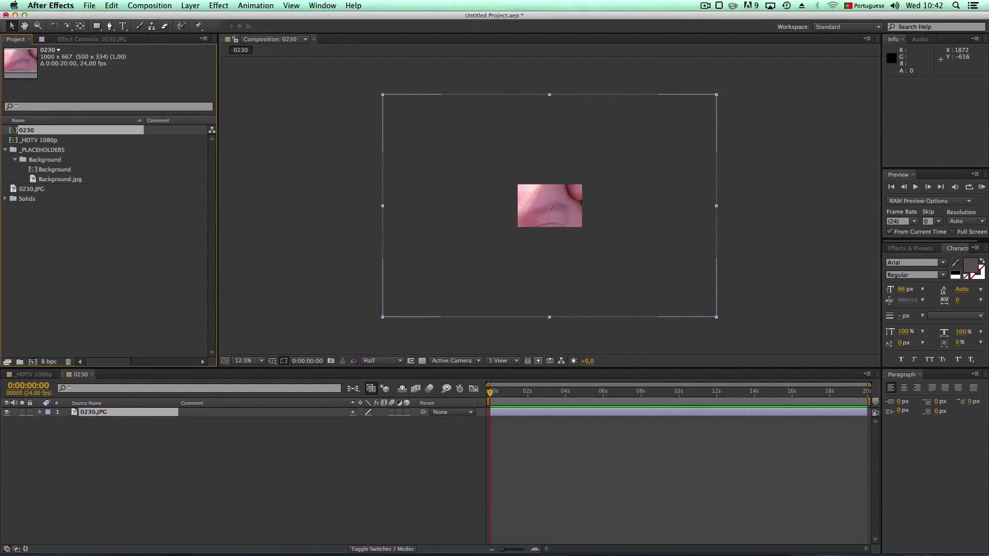
Step: Fit the 0230.JPG layer to the composition size
{"action": "right_click", "coordinate": [160, 415]}
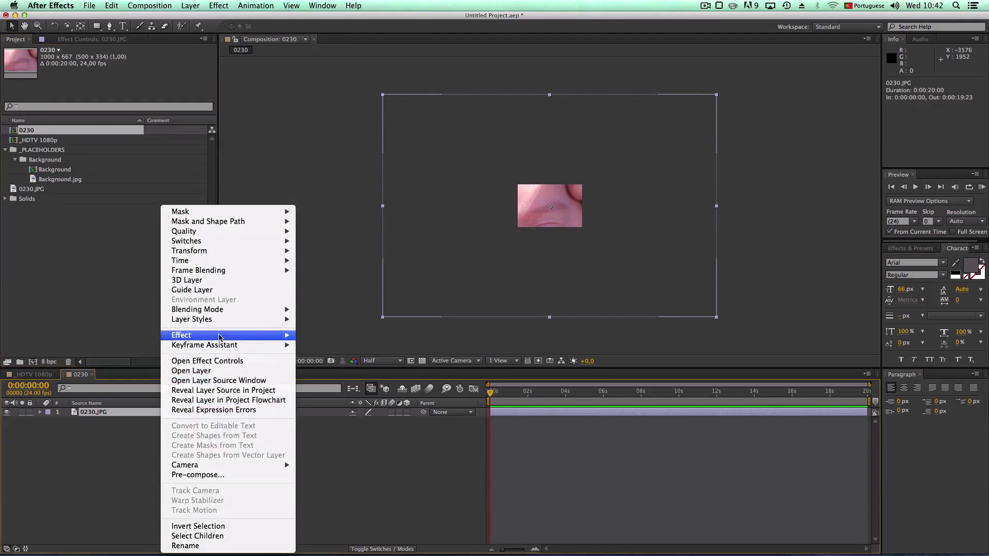
{"action": "mouse_move", "coordinate": [217, 253]}
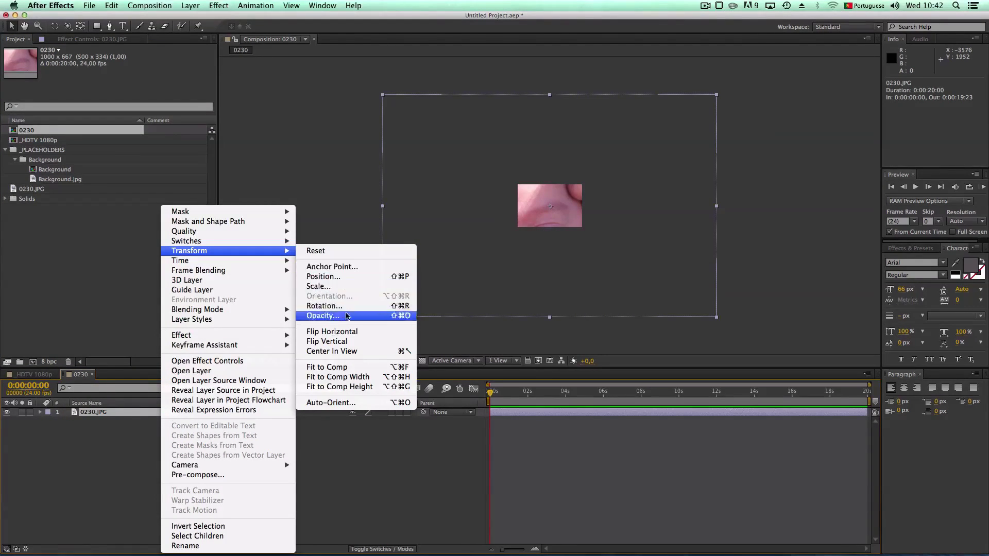
{"action": "left_click", "coordinate": [336, 367]}
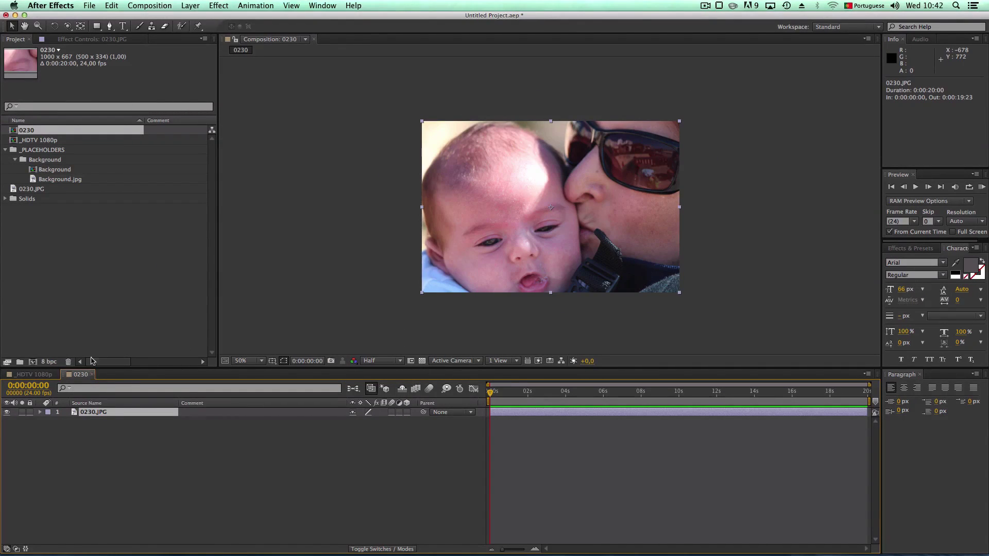
Step: Rename the 0230 composition to PH 01
{"action": "right_click", "coordinate": [46, 130]}
{"action": "left_click", "coordinate": [117, 244]}
{"action": "type", "text": "P"}
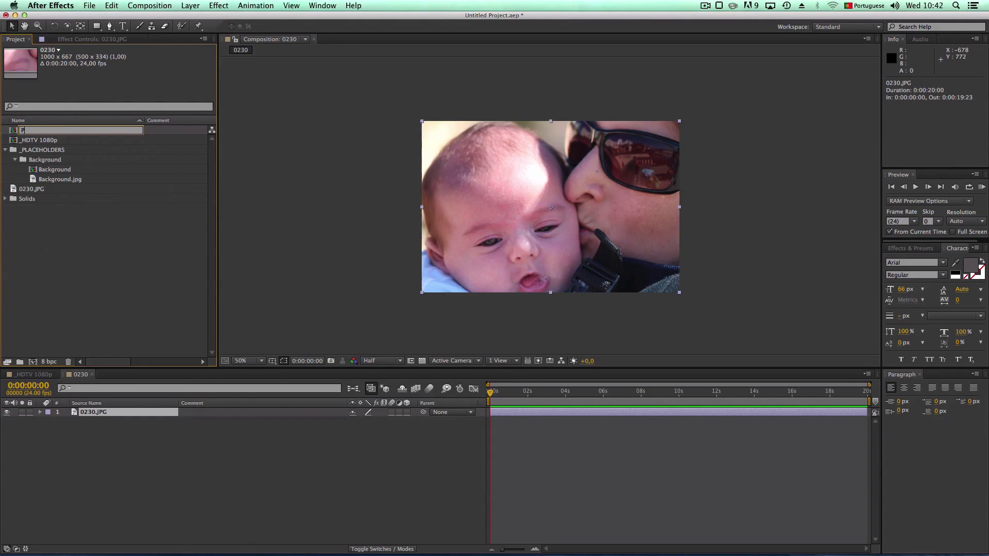
{"action": "key", "text": "Return"}
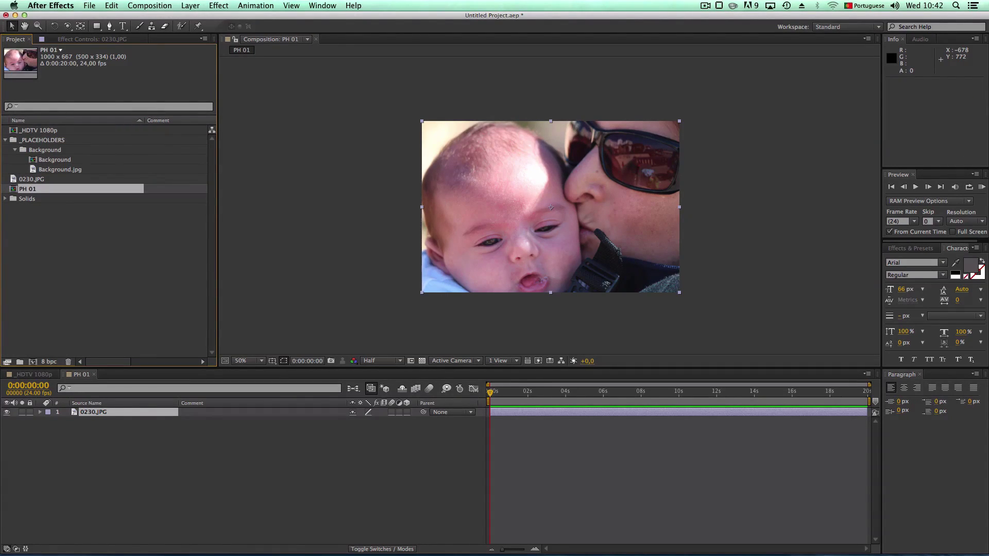
Step: Rename the photo composition to PHOTO 01
{"action": "right_click", "coordinate": [41, 190]}
{"action": "left_click", "coordinate": [66, 305]}
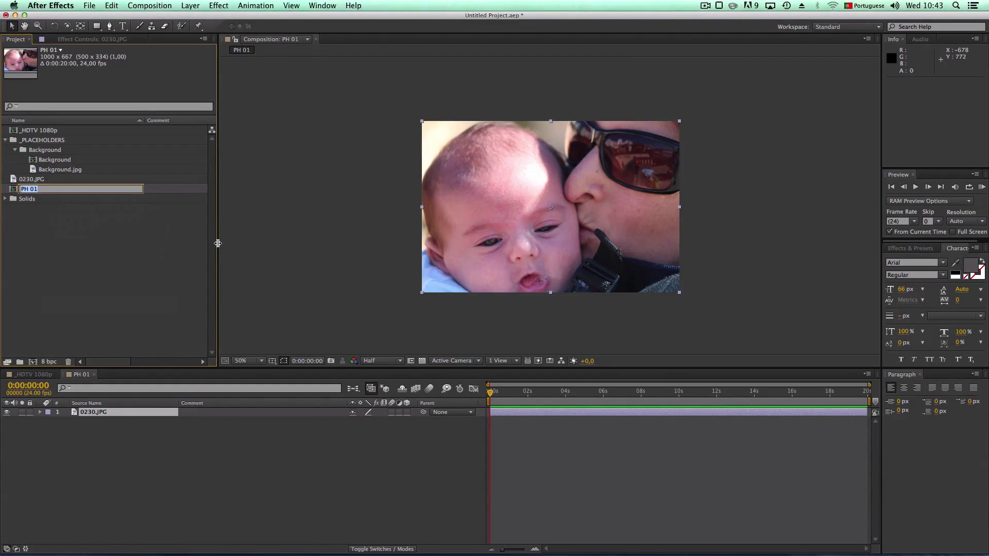
{"action": "left_click", "coordinate": [30, 189]}
{"action": "key", "text": "Return"}
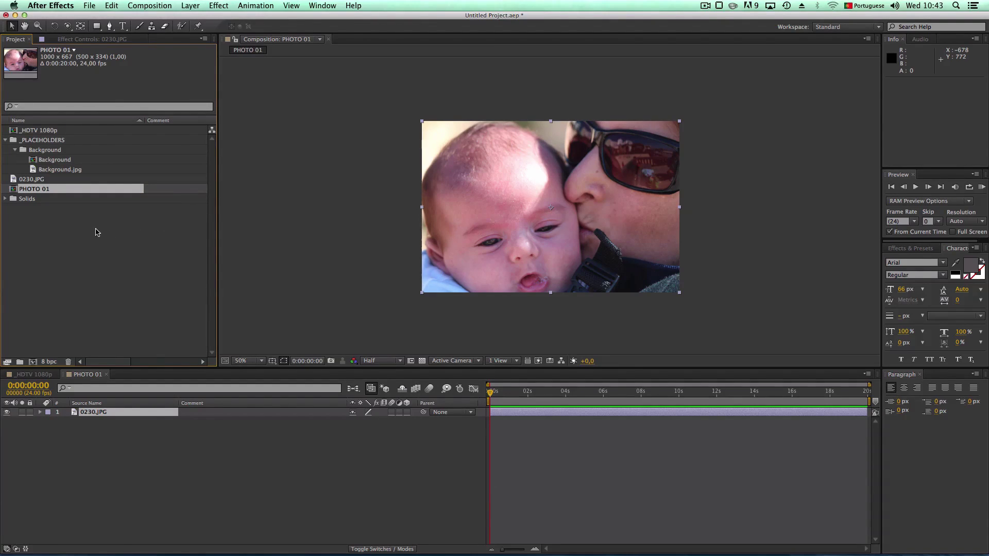
Step: Collapse the Background folder and create a folder named Photos inside _PLACEHOLDERS
{"action": "left_click", "coordinate": [50, 238]}
{"action": "left_click", "coordinate": [16, 150]}
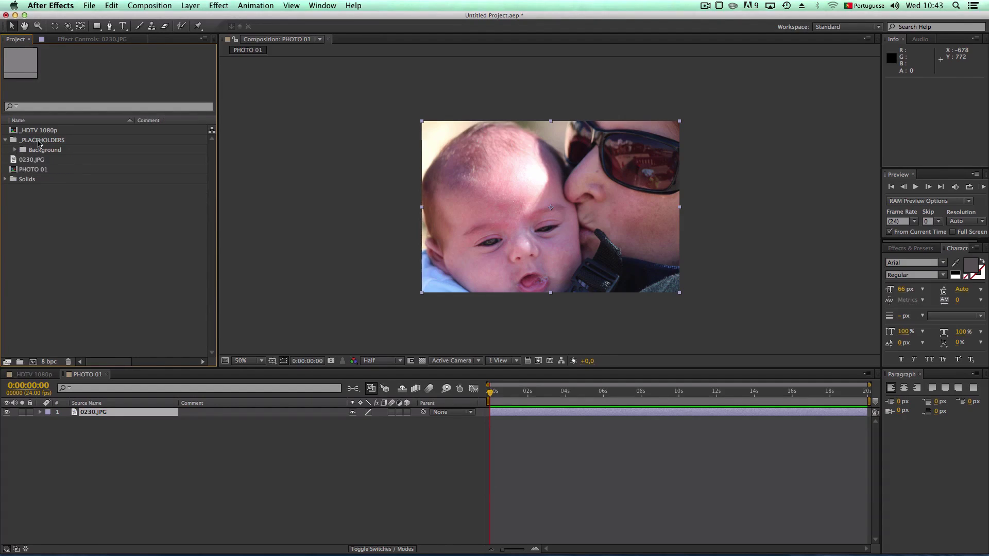
{"action": "left_click", "coordinate": [39, 141]}
{"action": "left_click", "coordinate": [20, 362]}
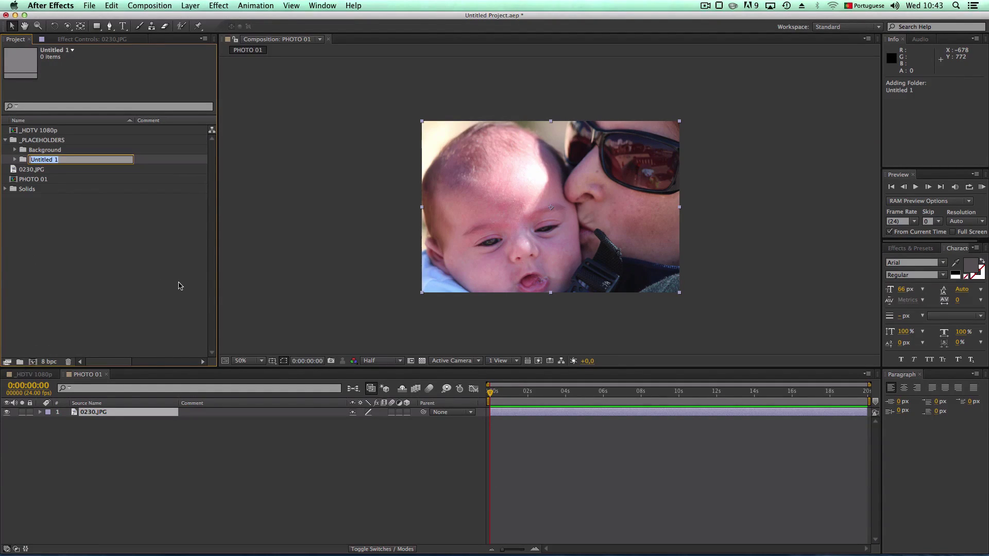
{"action": "type", "text": "PH"}
{"action": "key", "text": "Return"}
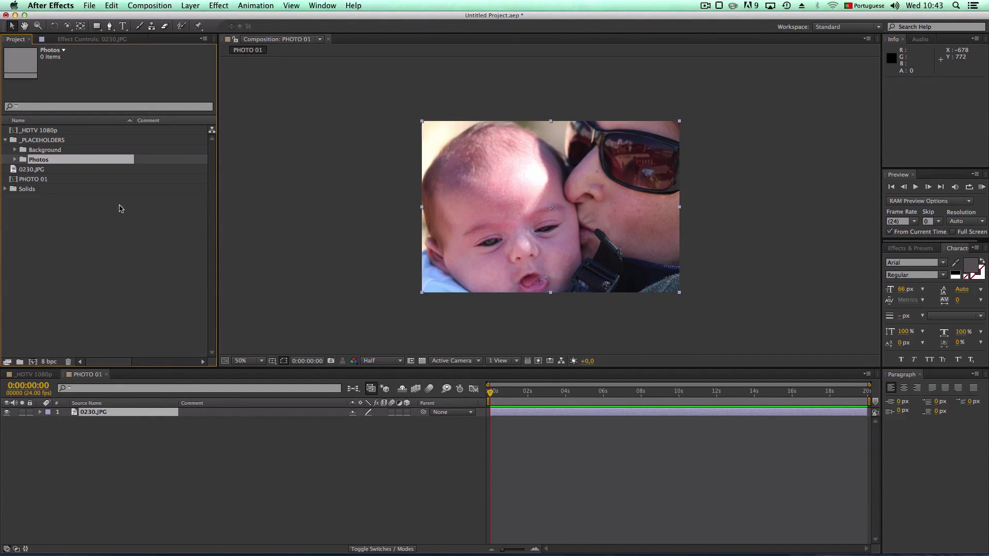
Step: Create two subfolders named Comps and Pics inside the Photos folder
{"action": "left_click", "coordinate": [20, 362]}
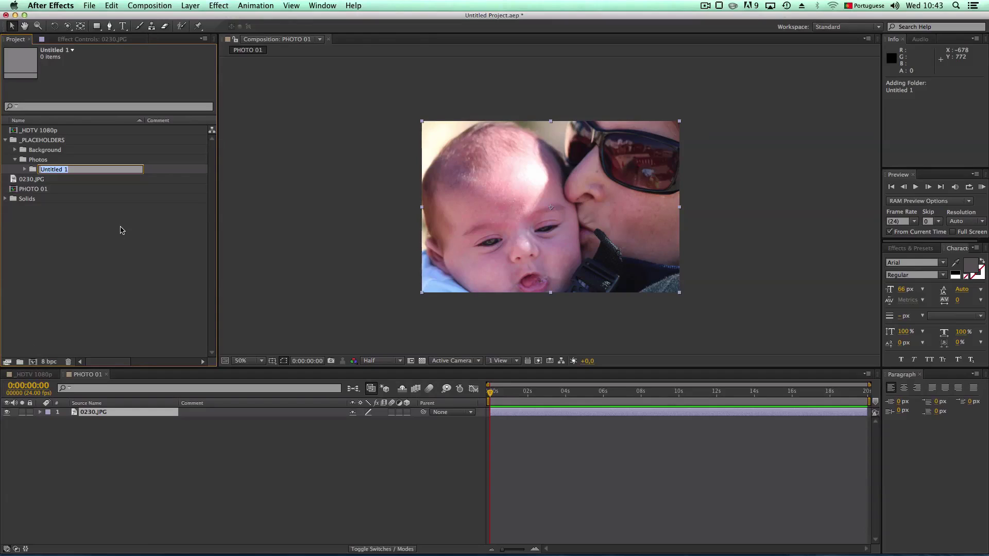
{"action": "type", "text": "Comps"}
{"action": "key", "text": "Return"}
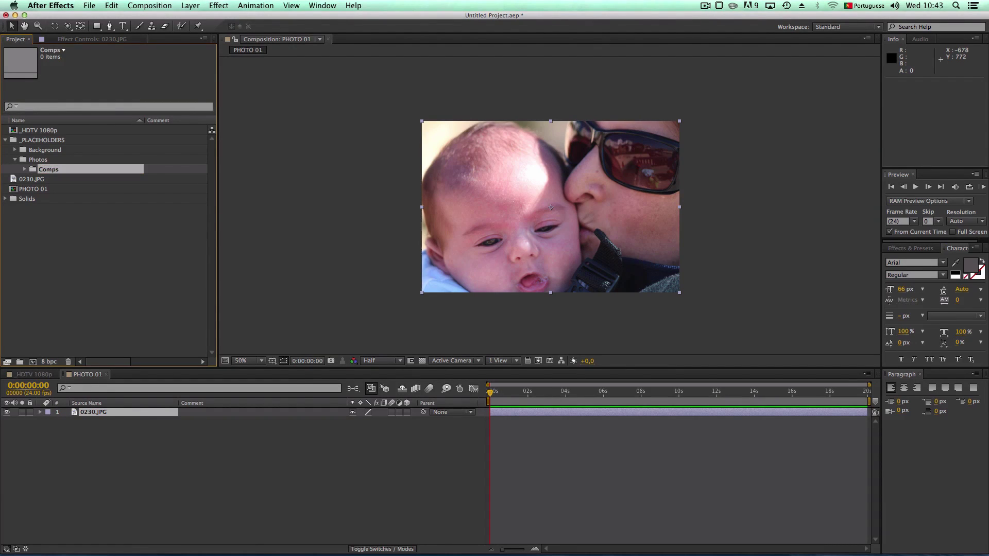
{"action": "left_click", "coordinate": [42, 161]}
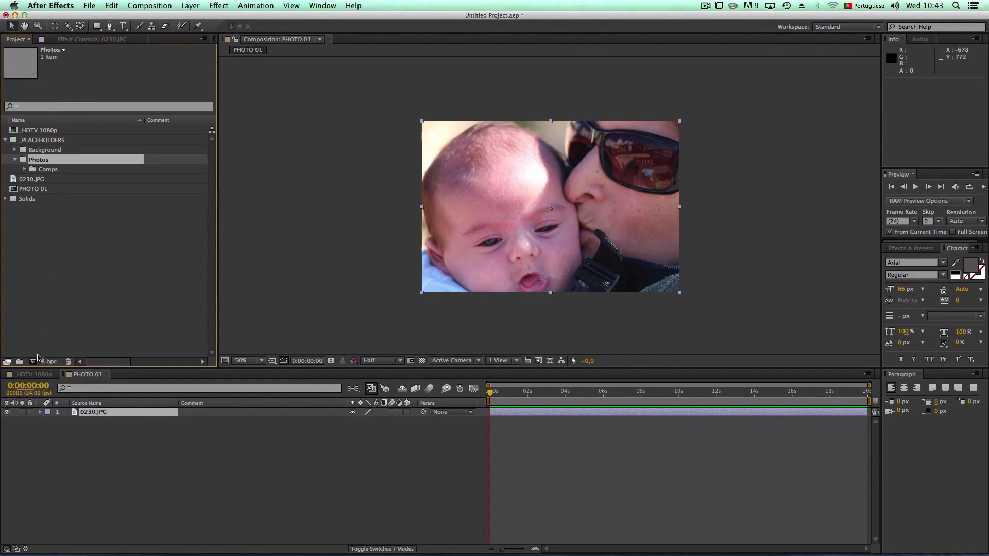
{"action": "left_click", "coordinate": [20, 362]}
{"action": "type", "text": "Pics"}
{"action": "key", "text": "Return"}
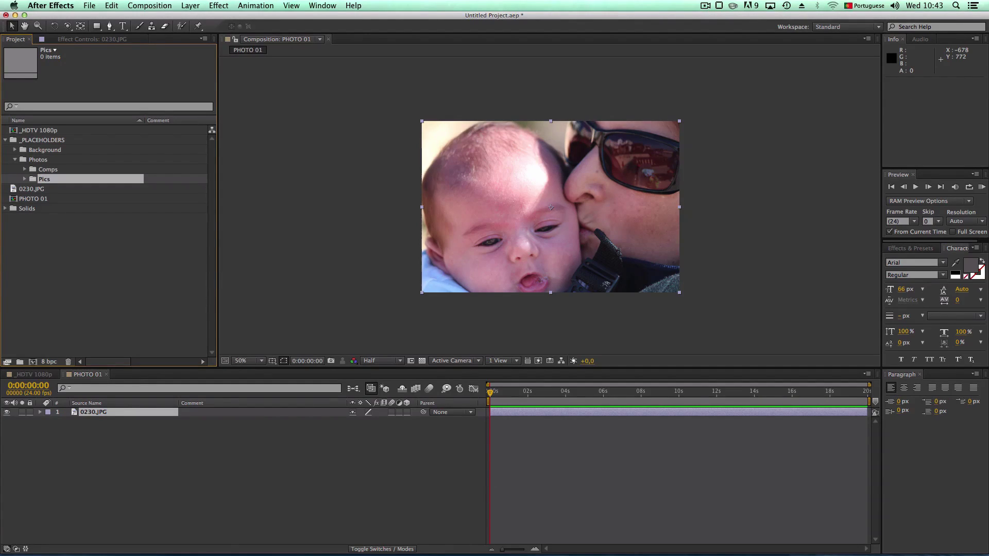
Step: Move the PHOTO 01 composition into the Comps folder and 0230.JPG into the Pics folder, leaving both folders collapsed
{"action": "left_click", "coordinate": [35, 190]}
{"action": "left_click_drag", "start_coordinate": [35, 190], "coordinate": [47, 169]}
{"action": "left_click", "coordinate": [26, 189]}
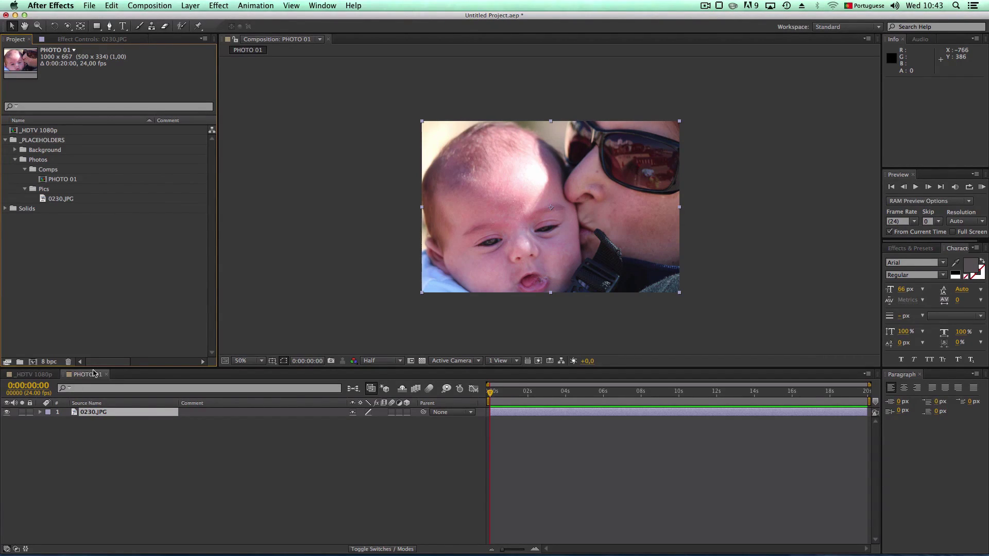
{"action": "left_click", "coordinate": [25, 170]}
{"action": "left_click", "coordinate": [25, 179]}
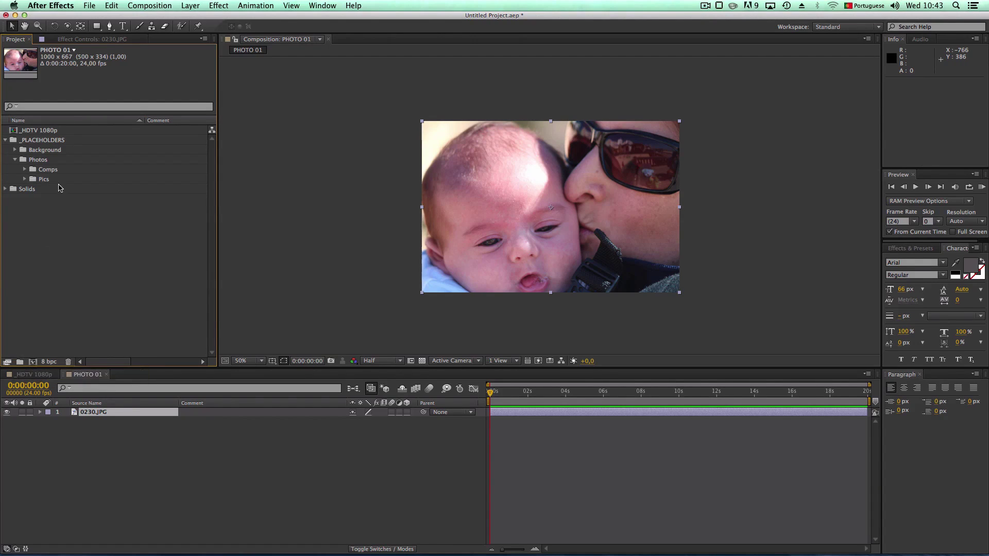
Step: Add PHOTO 01 to the _HDTV 1080p composition between the Camera and Background layers and make it a 3D layer
{"action": "left_click", "coordinate": [38, 376]}
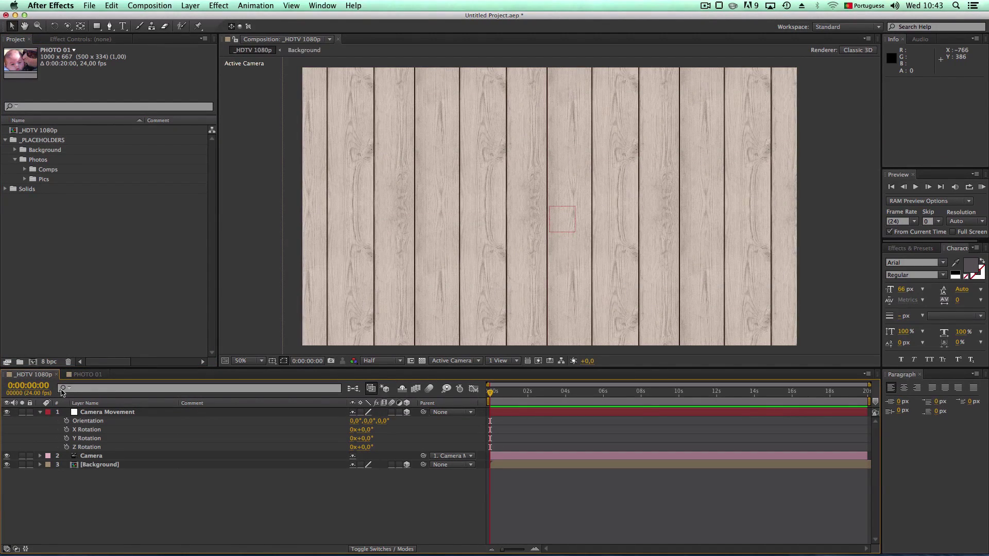
{"action": "left_click", "coordinate": [25, 169]}
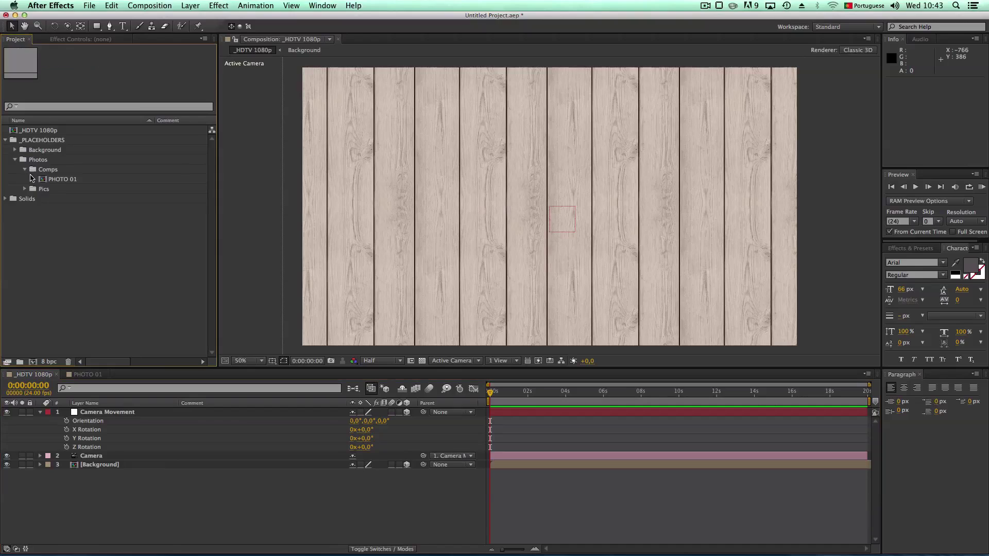
{"action": "left_click_drag", "start_coordinate": [57, 179], "coordinate": [104, 464]}
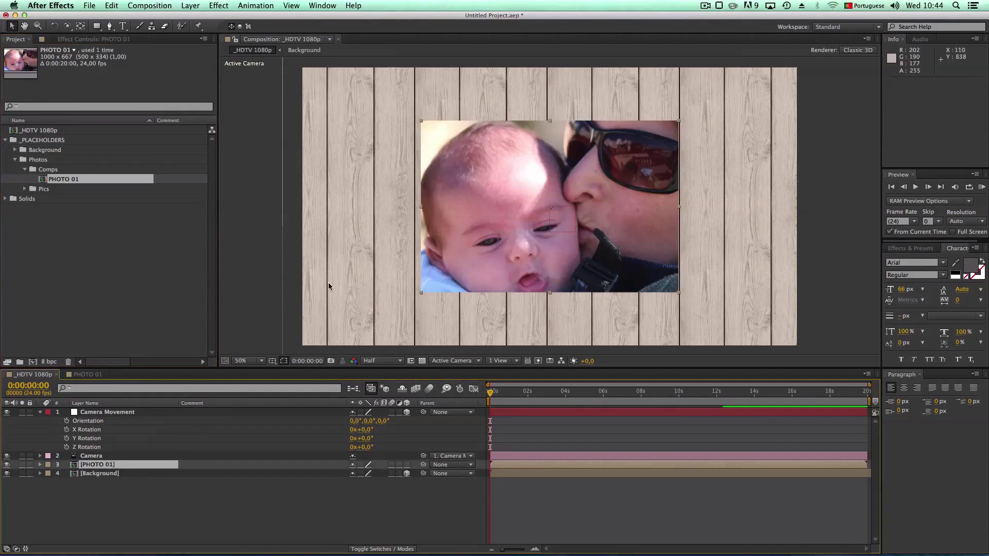
{"action": "left_click", "coordinate": [406, 464]}
Step: Move the PHOTO 01 layer into the camera's view over the wooden background, at about X -184, Y -804
{"action": "scroll", "coordinate": [517, 234], "scroll_direction": "down", "scroll_amount": 4}
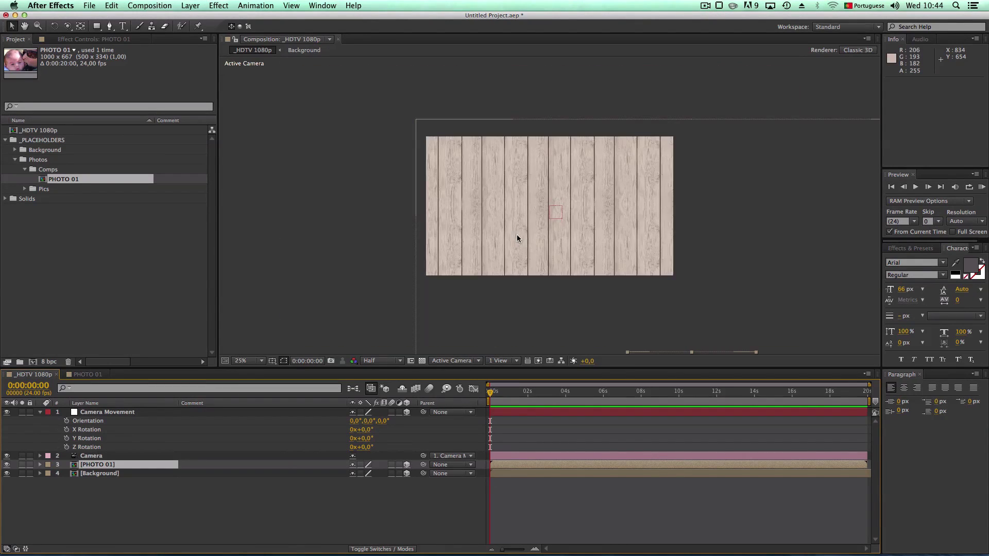
{"action": "left_click_drag", "start_coordinate": [621, 297], "coordinate": [553, 219]}
{"action": "key", "text": "period"}
{"action": "key", "text": "period"}
{"action": "key", "text": "period"}
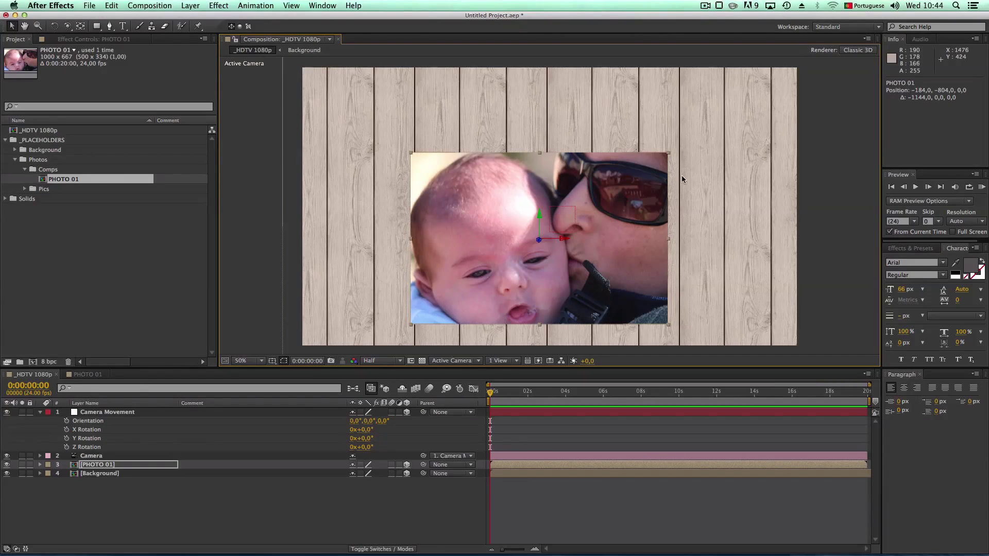
Step: Move the PHOTO 01 layer to about X -246, Y -904 and reduce its scale to 89%
{"action": "mouse_move", "coordinate": [538, 218]}
{"action": "left_mouse_down"}
{"action": "mouse_move", "coordinate": [536, 190]}
{"action": "mouse_move", "coordinate": [547, 217]}
{"action": "left_mouse_up"}
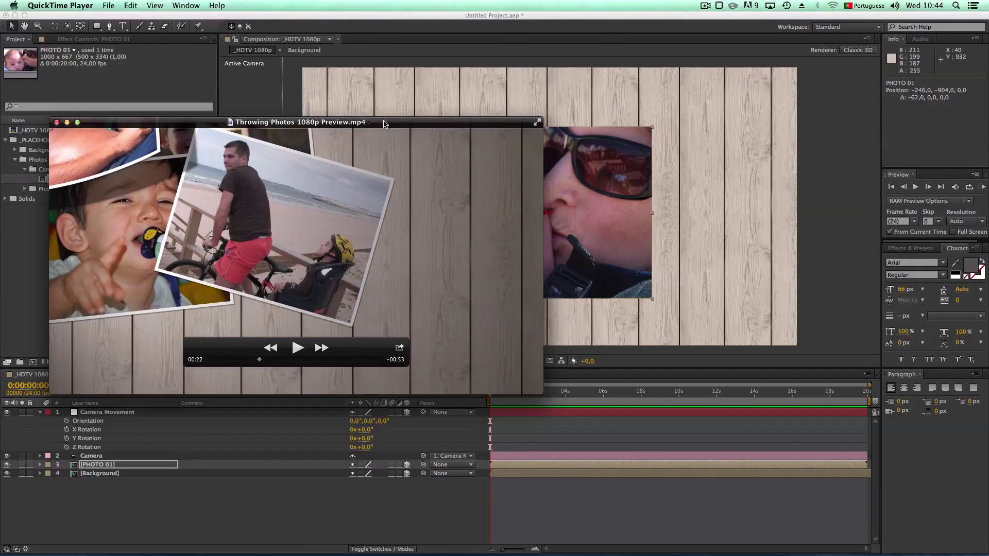
{"action": "key", "text": "super+w"}
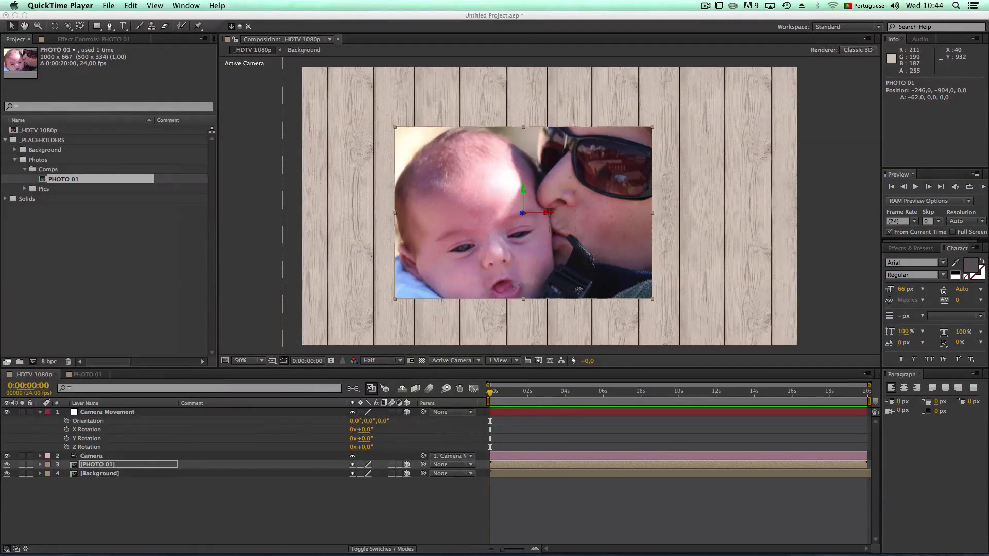
{"action": "left_click", "coordinate": [113, 465]}
{"action": "key", "text": "s"}
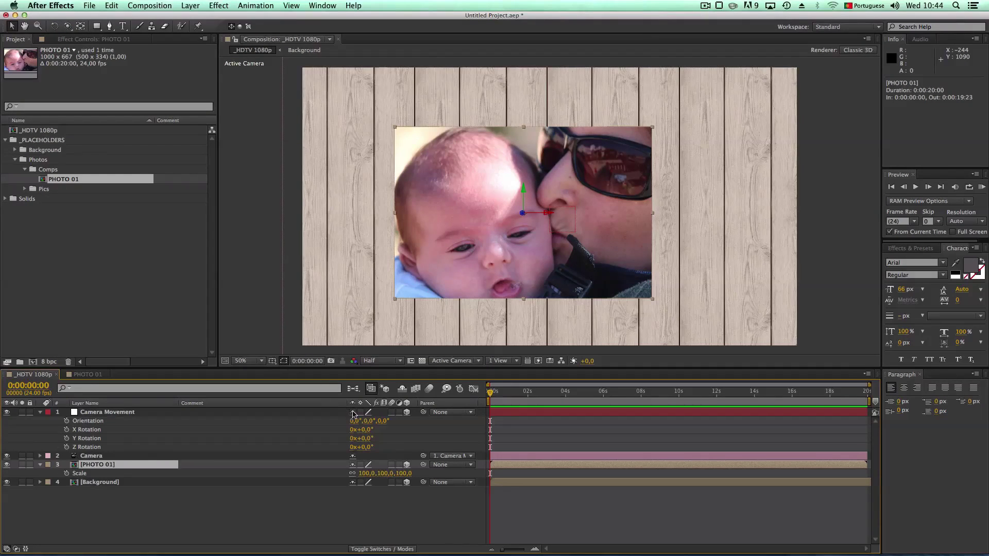
{"action": "left_click_drag", "start_coordinate": [366, 475], "coordinate": [361, 473]}
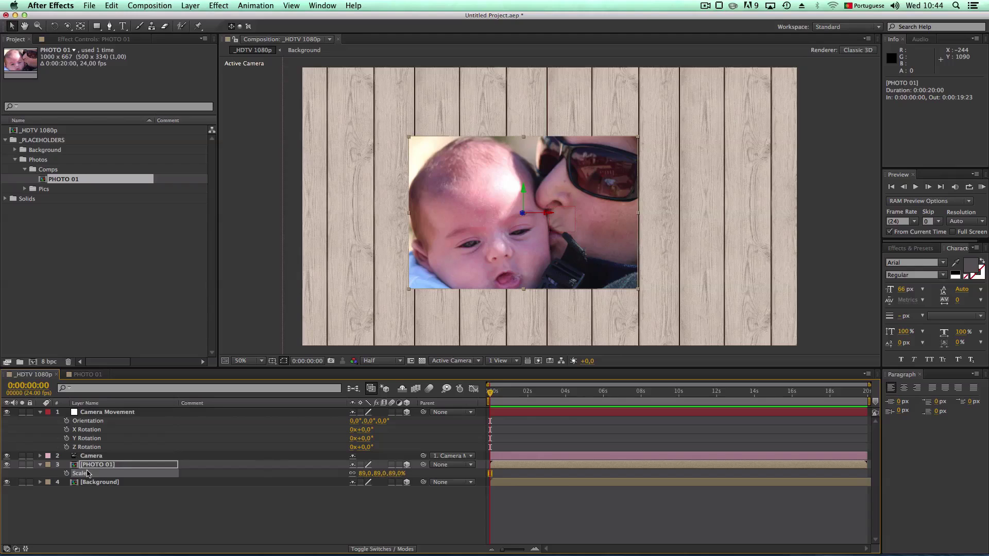
{"action": "left_click", "coordinate": [40, 465]}
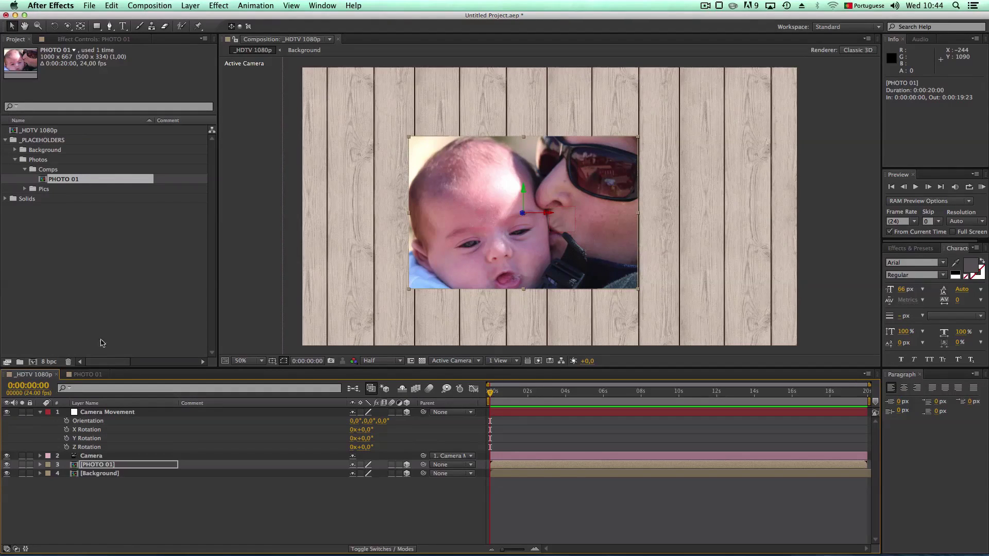
Step: Try enlarging the PHOTO 01 layer to 124% scale and undo the enlargement
{"action": "key", "text": "s"}
{"action": "left_click_drag", "start_coordinate": [367, 473], "coordinate": [382, 473]}
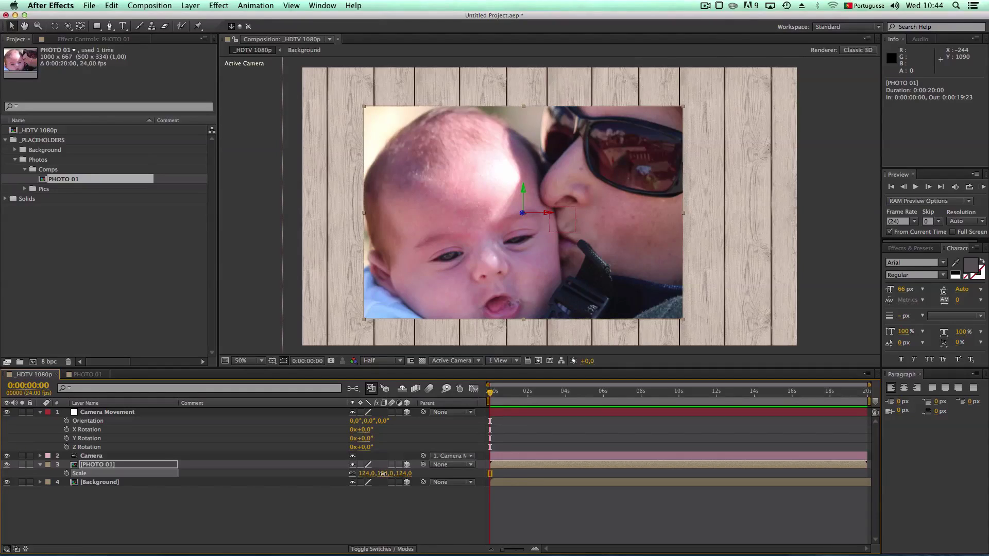
{"action": "key", "text": "super+z"}
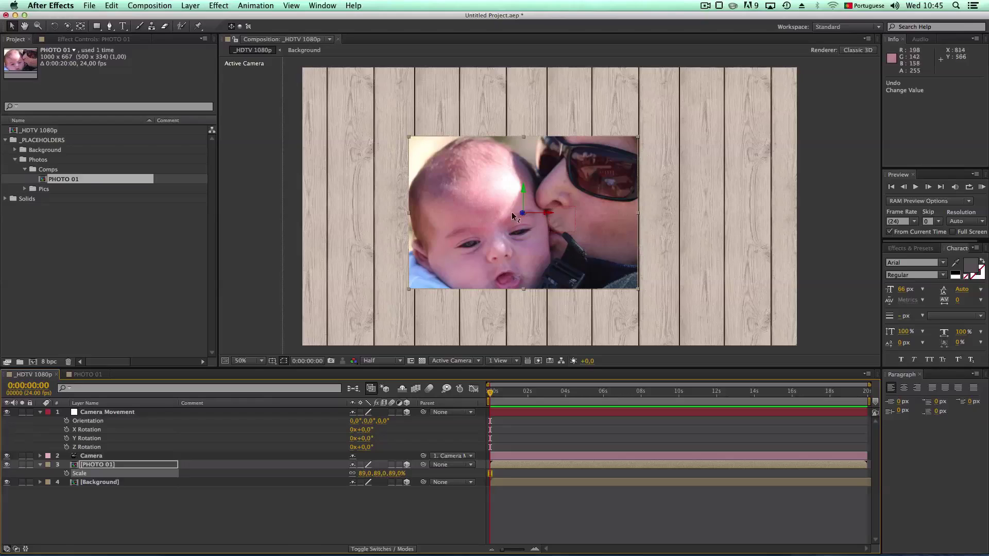
{"action": "left_click", "coordinate": [40, 465]}
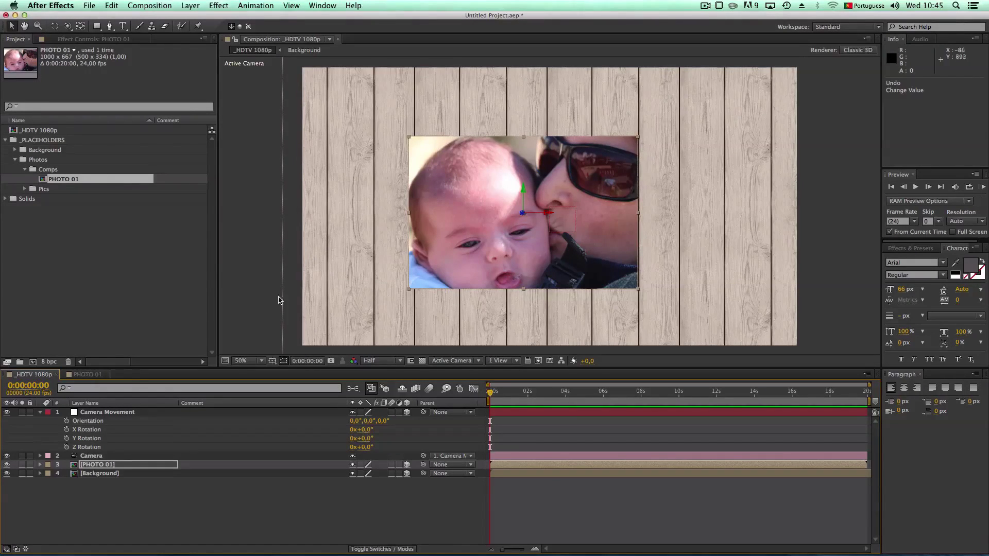
Step: Create a white solid of 1000 x 667 px above the picture in the PHOTO 01 composition
{"action": "left_click", "coordinate": [95, 374]}
{"action": "right_click", "coordinate": [122, 440]}
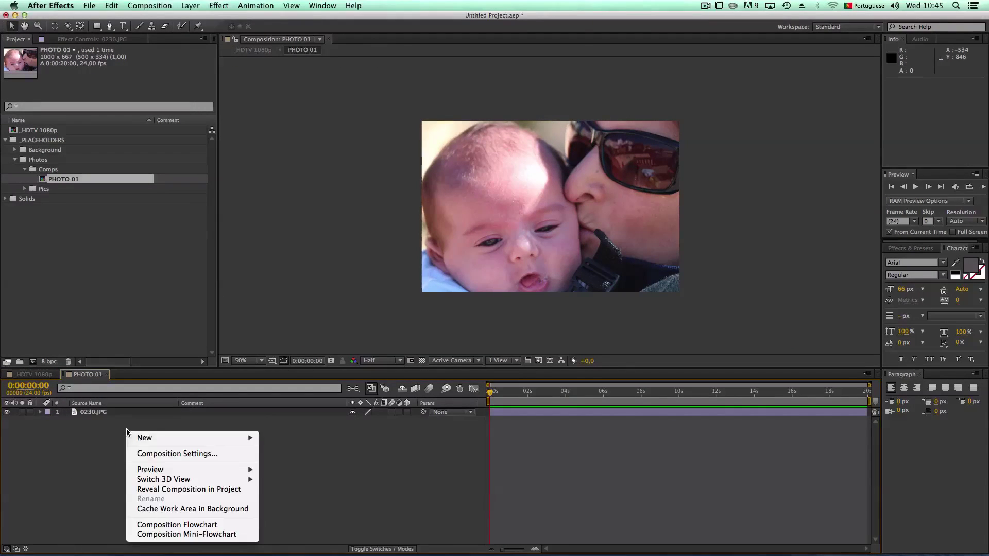
{"action": "mouse_move", "coordinate": [186, 438]}
{"action": "left_click", "coordinate": [343, 464]}
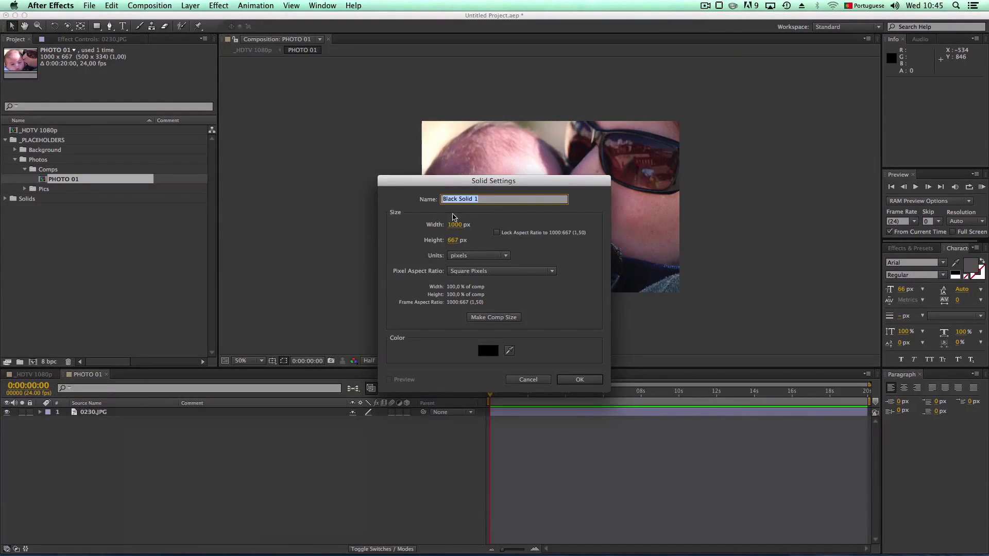
{"action": "left_click", "coordinate": [493, 350]}
{"action": "left_click_drag", "start_coordinate": [60, 262], "coordinate": [21, 234]}
{"action": "left_click", "coordinate": [252, 242]}
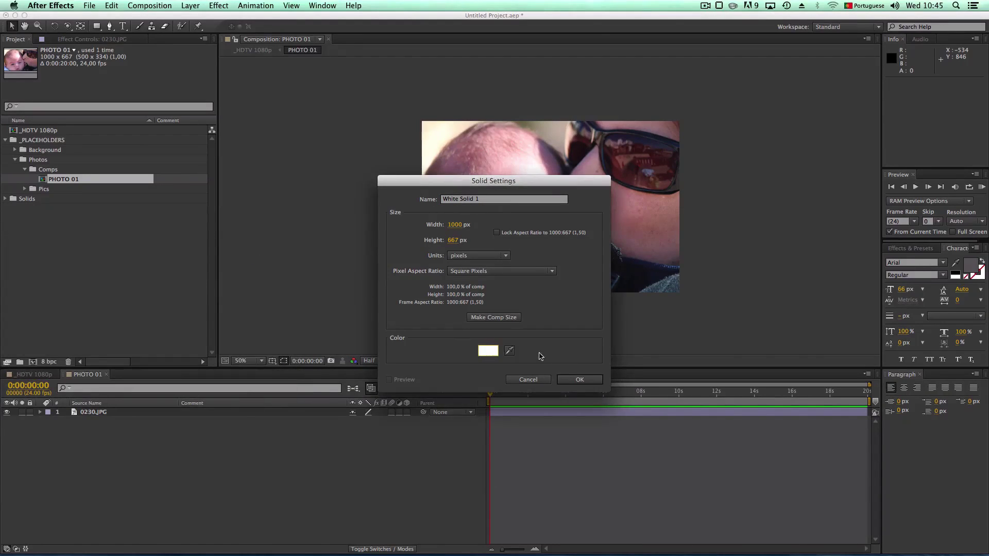
{"action": "left_click", "coordinate": [579, 379]}
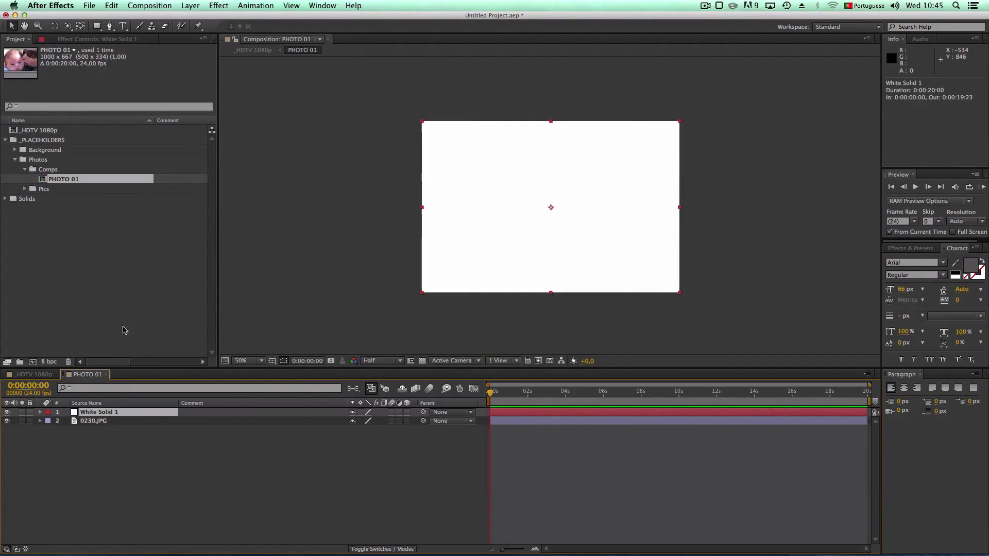
Step: Add a full-size rectangular mask to the white solid, inverted and with a mask expansion of -18 pixels, to form a border
{"action": "left_click", "coordinate": [97, 26]}
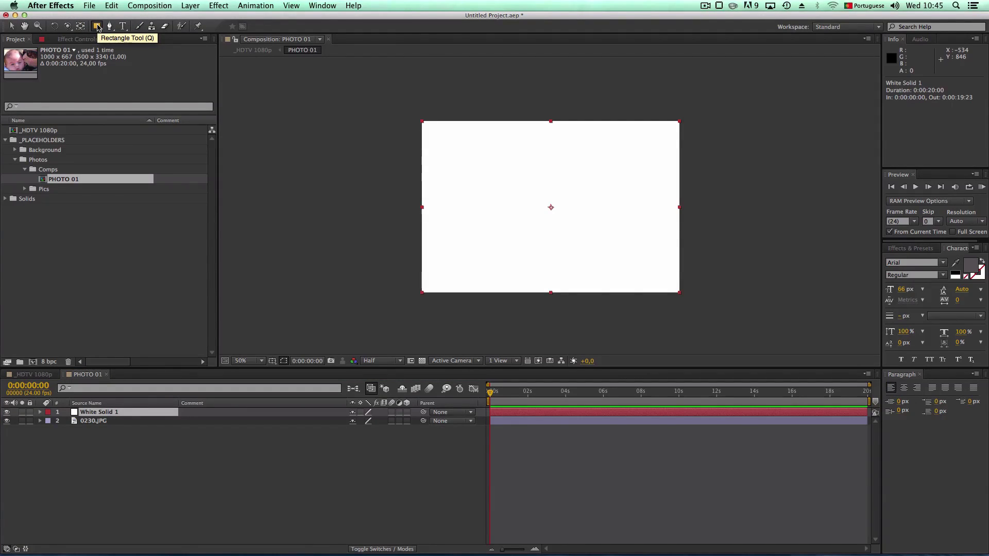
{"action": "double_click", "coordinate": [97, 26]}
{"action": "key", "text": "v"}
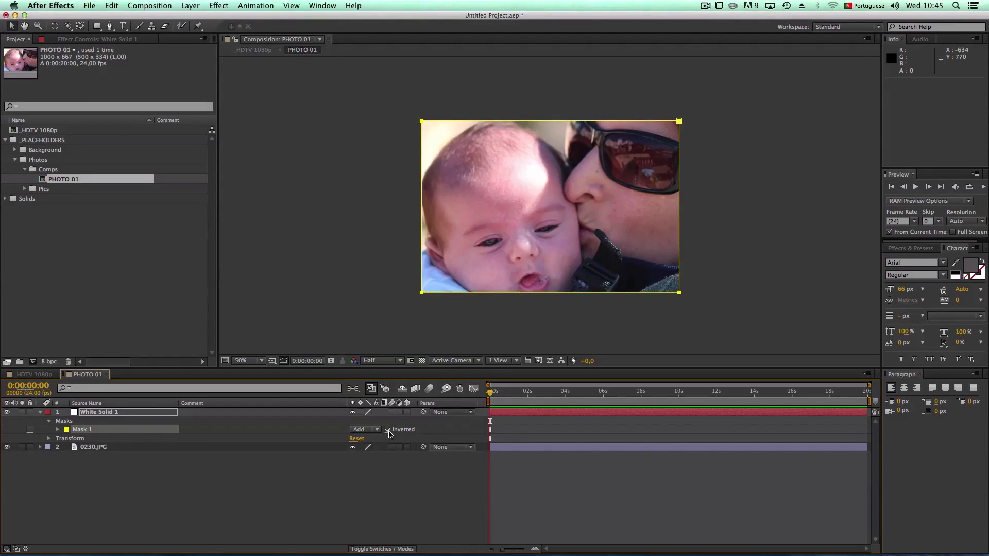
{"action": "left_click", "coordinate": [57, 430]}
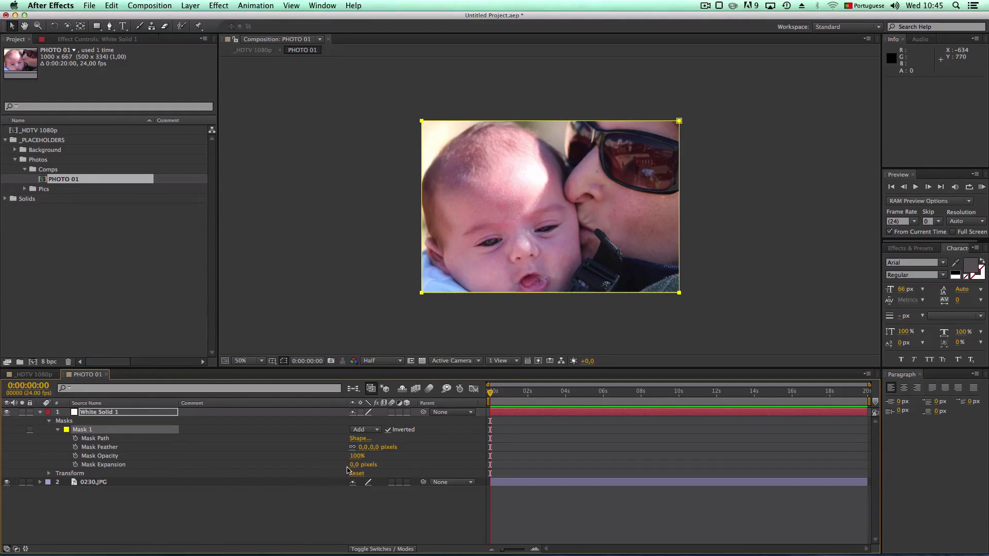
{"action": "left_click_drag", "start_coordinate": [354, 466], "coordinate": [343, 463]}
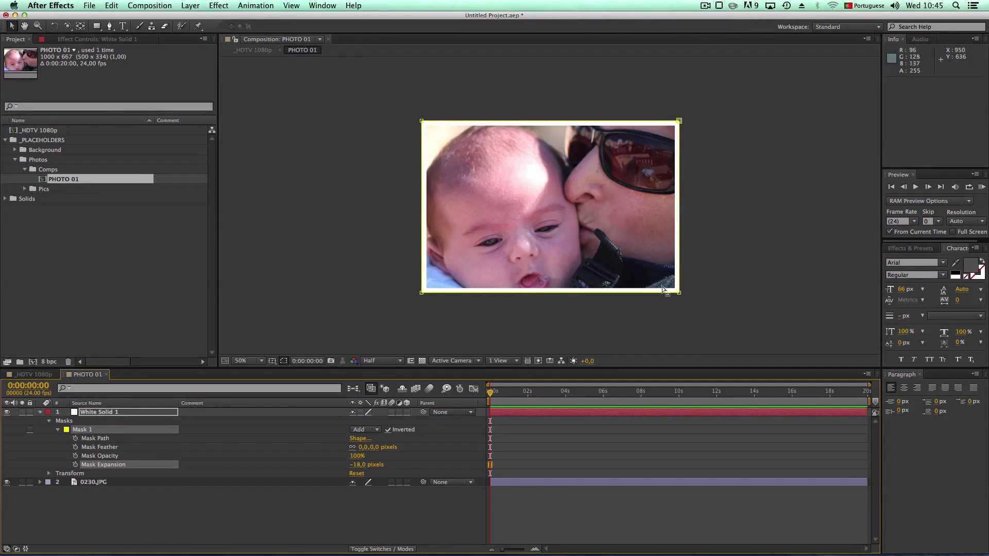
Step: Check the bordered photo in the _HDTV 1080p composition and collapse the white solid's properties in PHOTO 01
{"action": "left_click", "coordinate": [34, 375]}
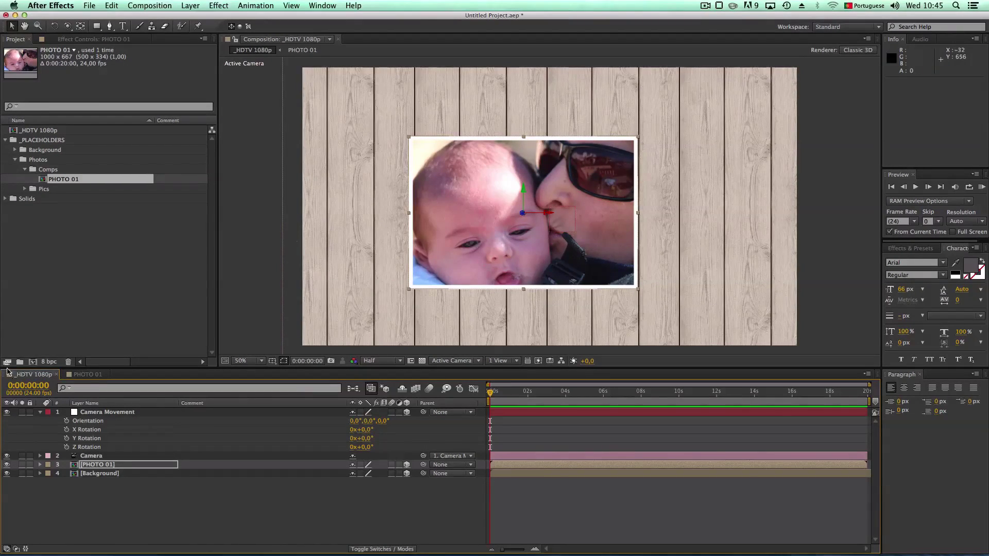
{"action": "left_click", "coordinate": [86, 374]}
{"action": "left_click", "coordinate": [41, 412]}
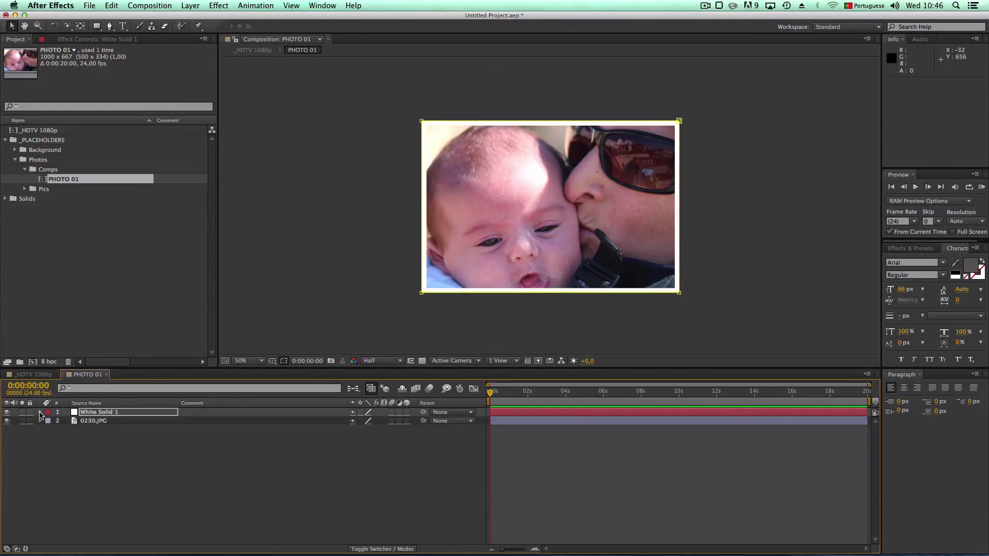
{"action": "left_click", "coordinate": [100, 412]}
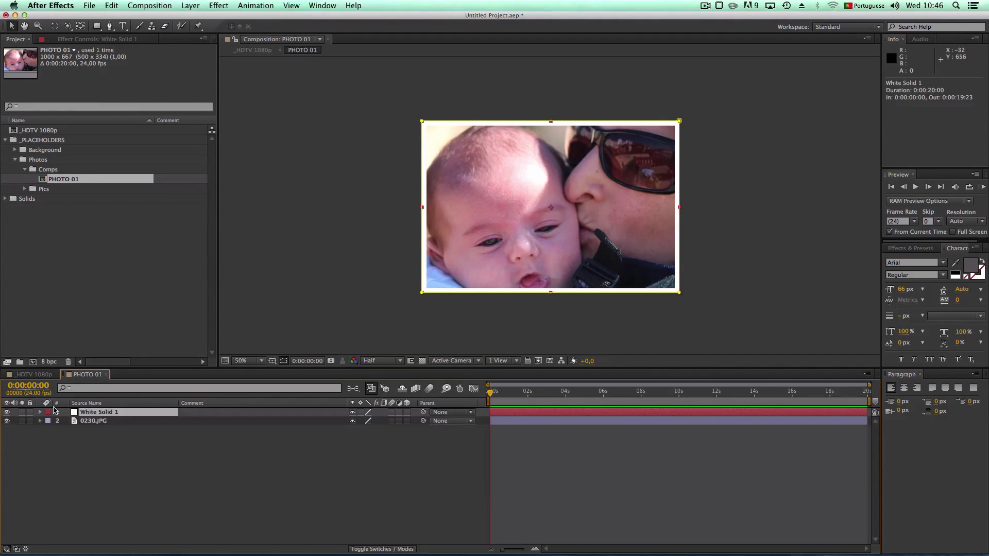
{"action": "left_click", "coordinate": [34, 374]}
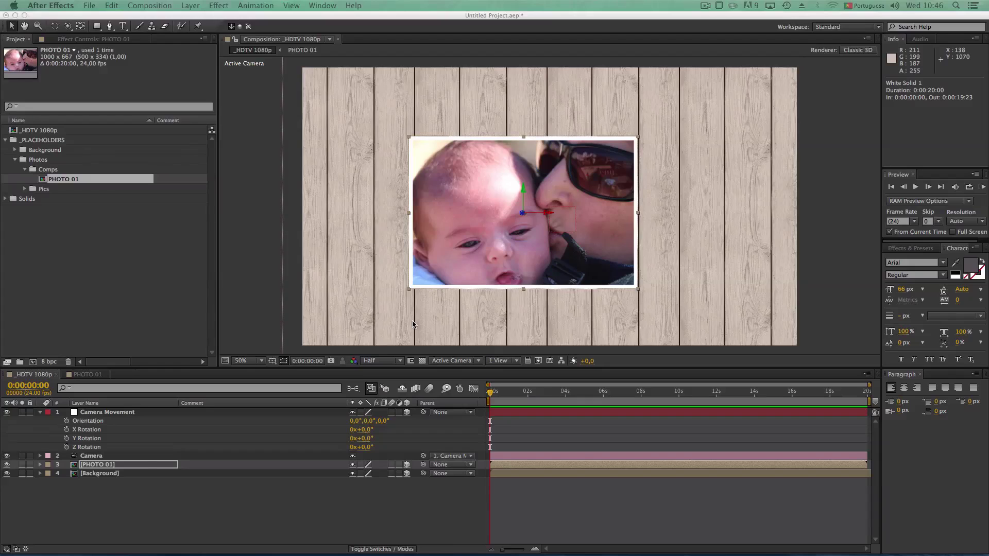
Step: Add a white spot light to the _HDTV 1080p composition with 90° cone angle, 50% cone feather, no falloff and Casts Shadows enabled
{"action": "left_click", "coordinate": [189, 499]}
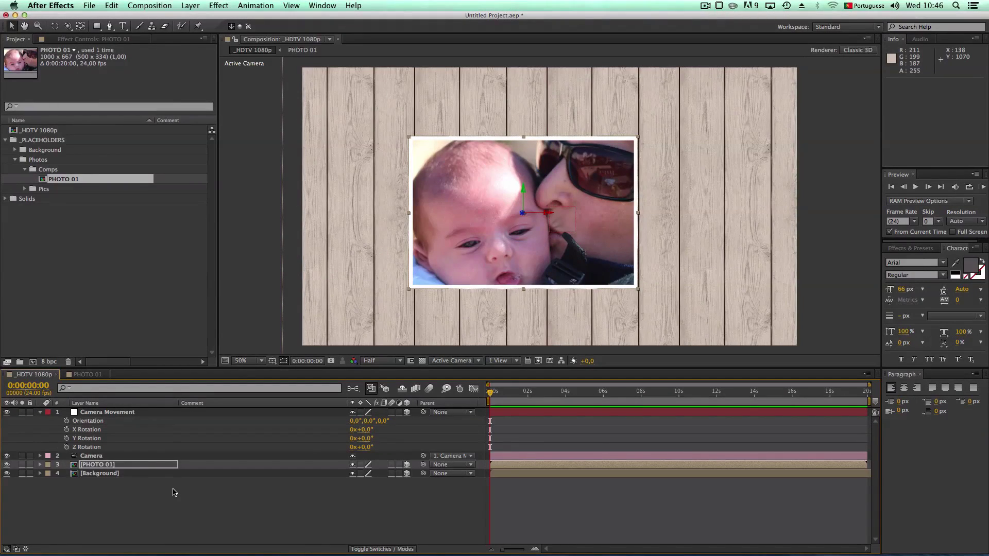
{"action": "right_click", "coordinate": [173, 492]}
{"action": "mouse_move", "coordinate": [248, 449]}
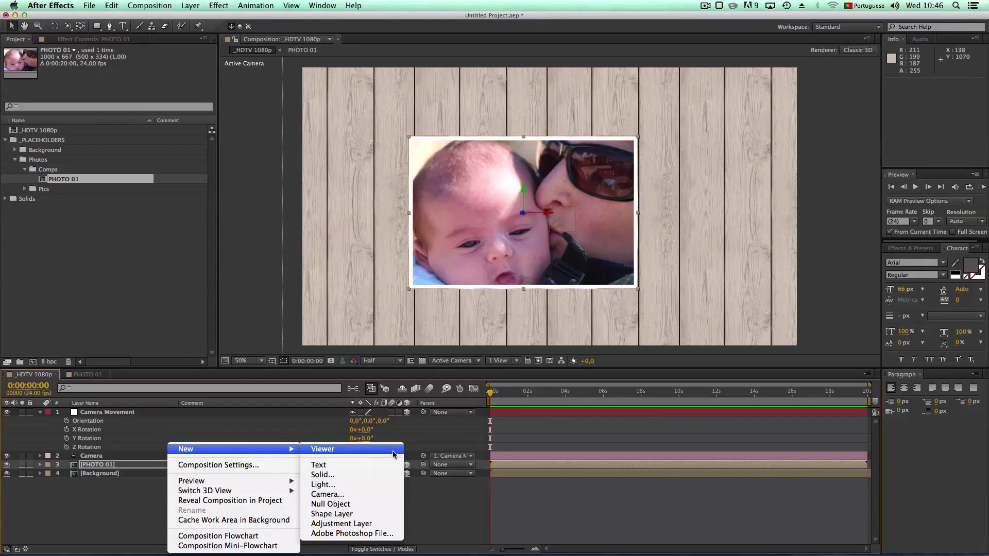
{"action": "left_click", "coordinate": [331, 485]}
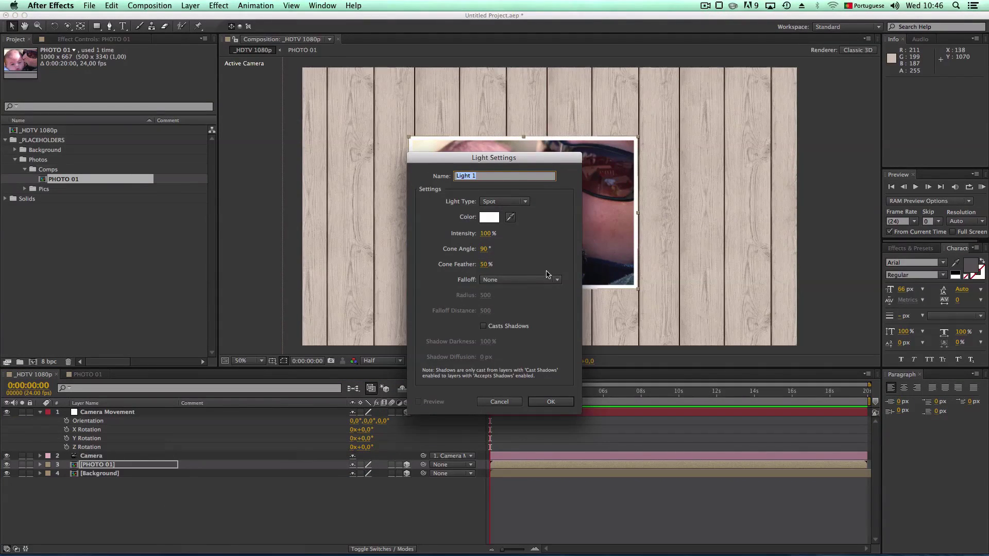
{"action": "left_click", "coordinate": [515, 280]}
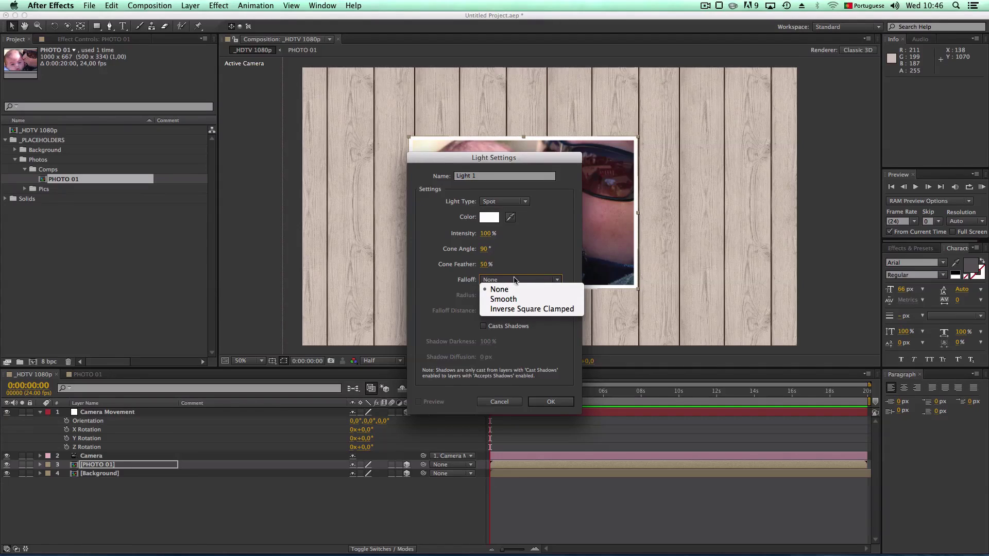
{"action": "left_click", "coordinate": [534, 316]}
{"action": "left_click", "coordinate": [512, 326]}
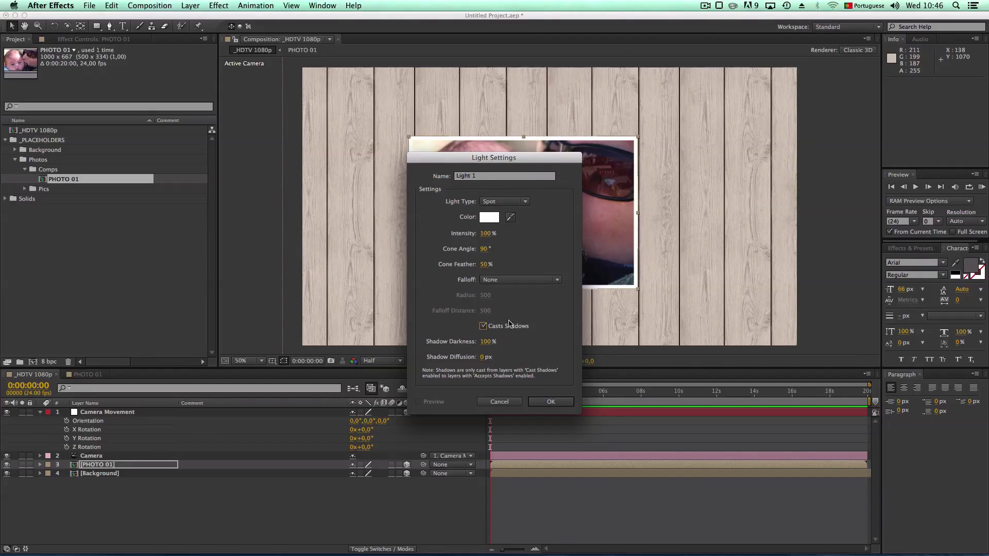
{"action": "left_click", "coordinate": [550, 402]}
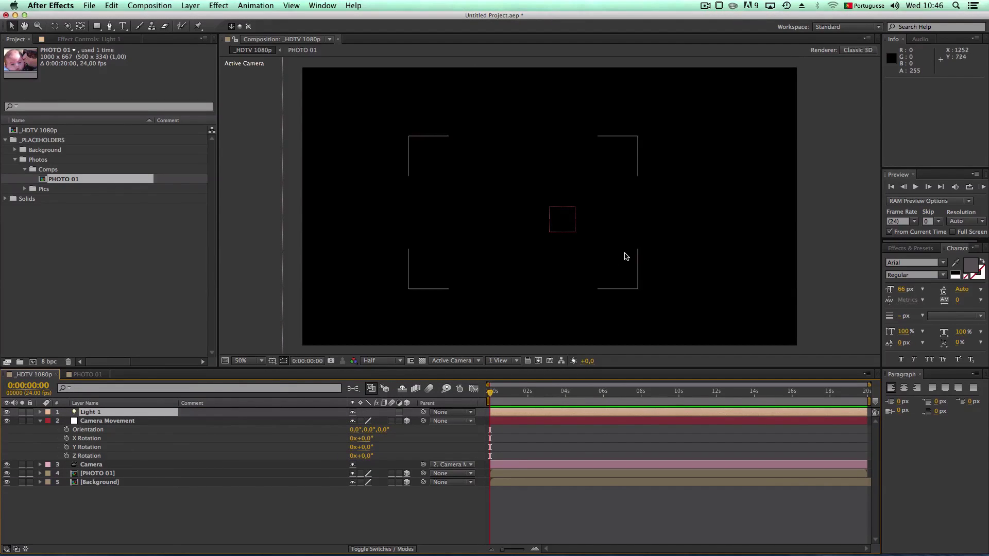
Step: Position the spot light in front of the photo's upper-right corner, at about X 16, Y -1001, Z -997
{"action": "scroll", "coordinate": [613, 260], "scroll_direction": "down", "scroll_amount": 3}
{"action": "left_click_drag", "start_coordinate": [667, 341], "coordinate": [654, 257]}
{"action": "scroll", "coordinate": [618, 256], "scroll_direction": "up", "scroll_amount": 2}
{"action": "left_click_drag", "start_coordinate": [766, 205], "coordinate": [670, 145]}
{"action": "scroll", "coordinate": [580, 242], "scroll_direction": "up", "scroll_amount": 2}
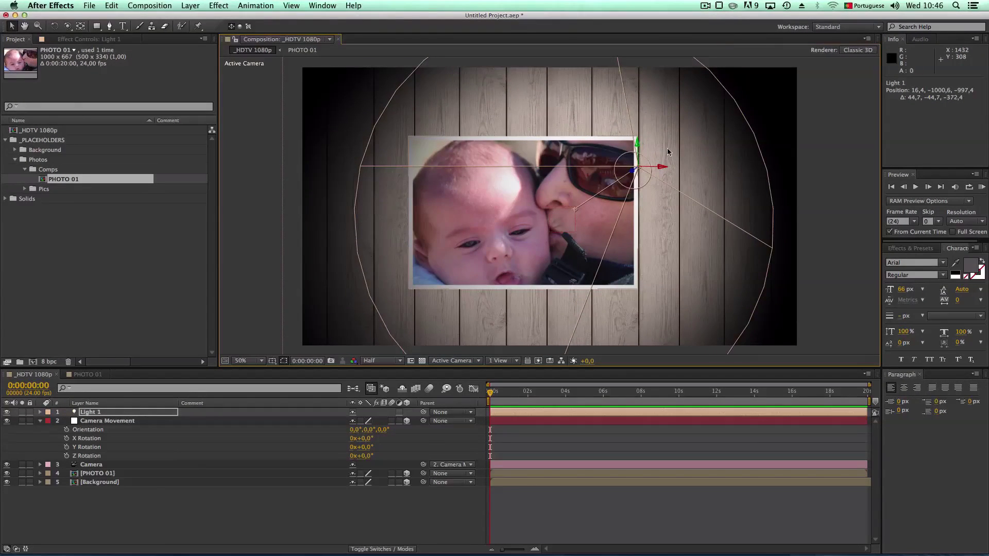
Step: Reopen the spot light's settings and reduce its cone feather to 20%
{"action": "left_click", "coordinate": [112, 412]}
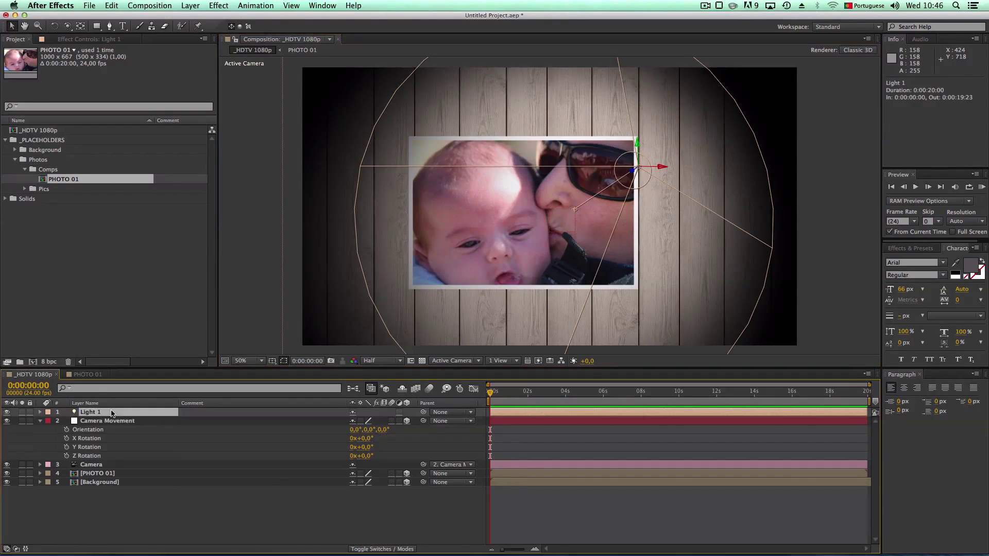
{"action": "left_click", "coordinate": [190, 5]}
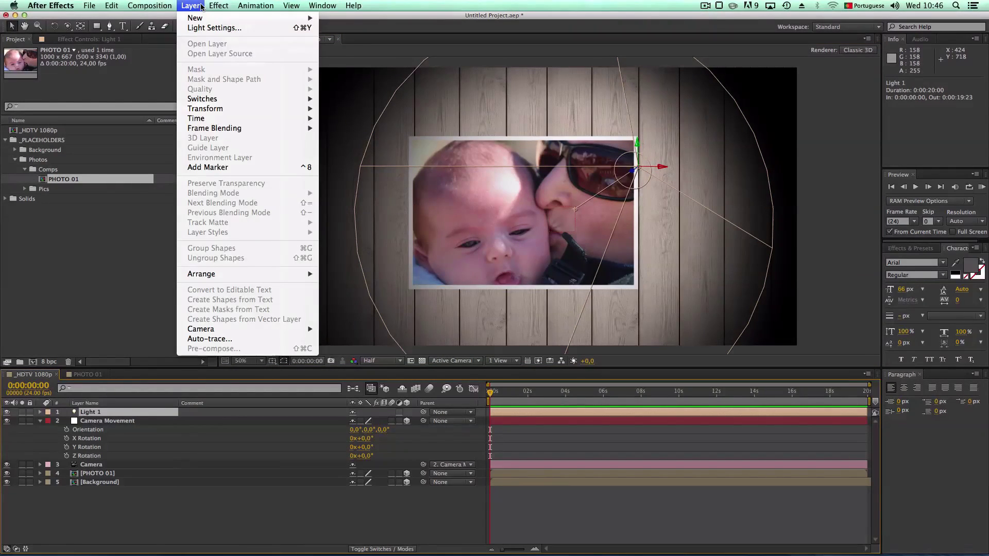
{"action": "left_click", "coordinate": [204, 24]}
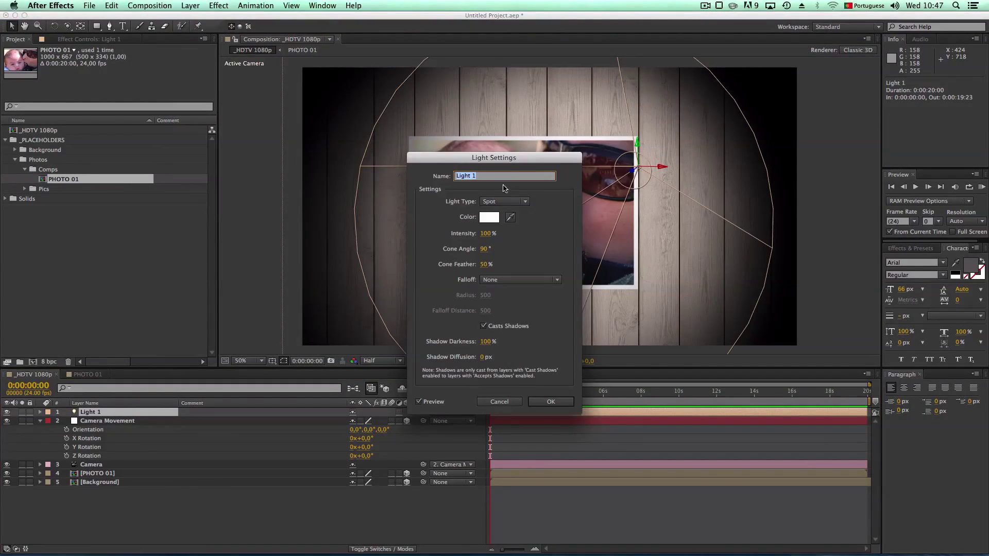
{"action": "left_click_drag", "start_coordinate": [522, 164], "coordinate": [331, 183]}
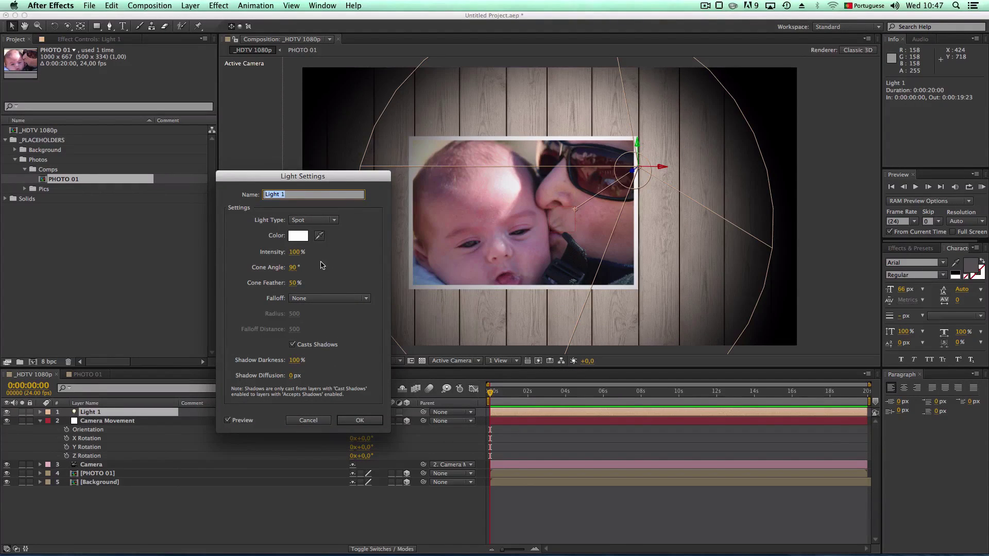
{"action": "left_click_drag", "start_coordinate": [292, 282], "coordinate": [279, 281]}
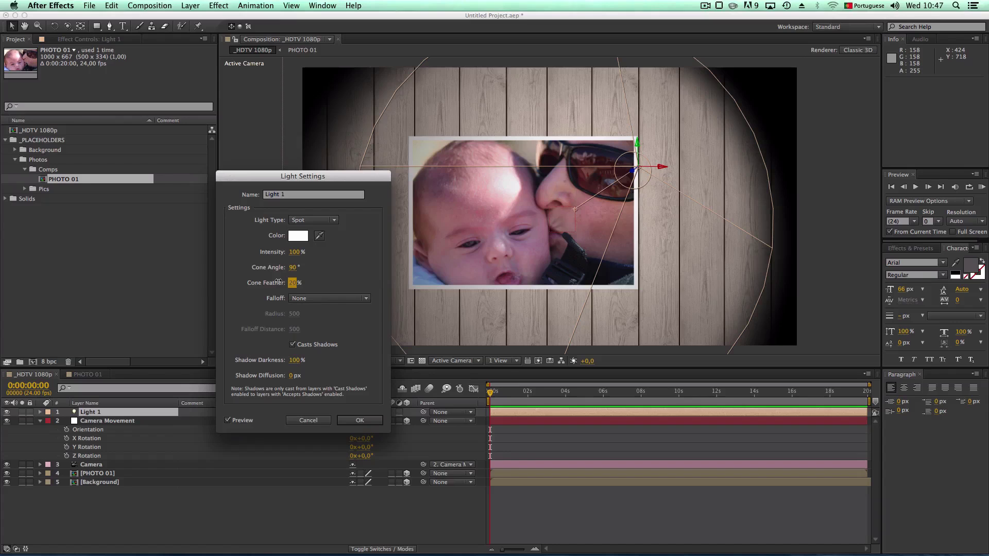
Step: Try a shadow darkness of 178% for the spot light and restore it to 100%
{"action": "left_click", "coordinate": [291, 360]}
{"action": "left_click_drag", "start_coordinate": [251, 360], "coordinate": [329, 359]}
{"action": "left_click", "coordinate": [298, 360]}
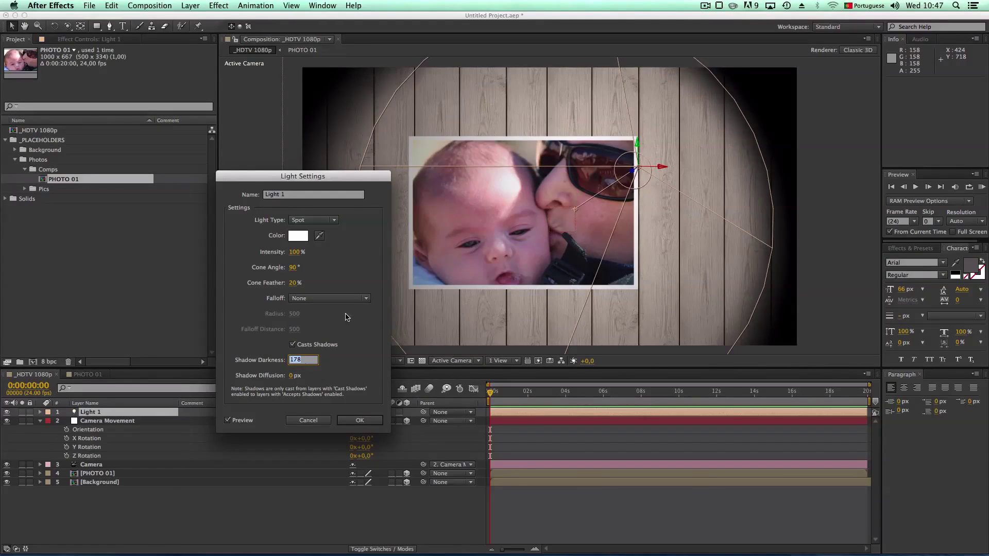
{"action": "key", "text": "Return"}
Step: Set the spot light's shadow diffusion to 5 px, widen its cone angle slightly and apply the settings
{"action": "left_click_drag", "start_coordinate": [292, 379], "coordinate": [307, 375]}
{"action": "mouse_move", "coordinate": [292, 267]}
{"action": "left_mouse_down"}
{"action": "mouse_move", "coordinate": [302, 267]}
{"action": "mouse_move", "coordinate": [292, 267]}
{"action": "left_mouse_up"}
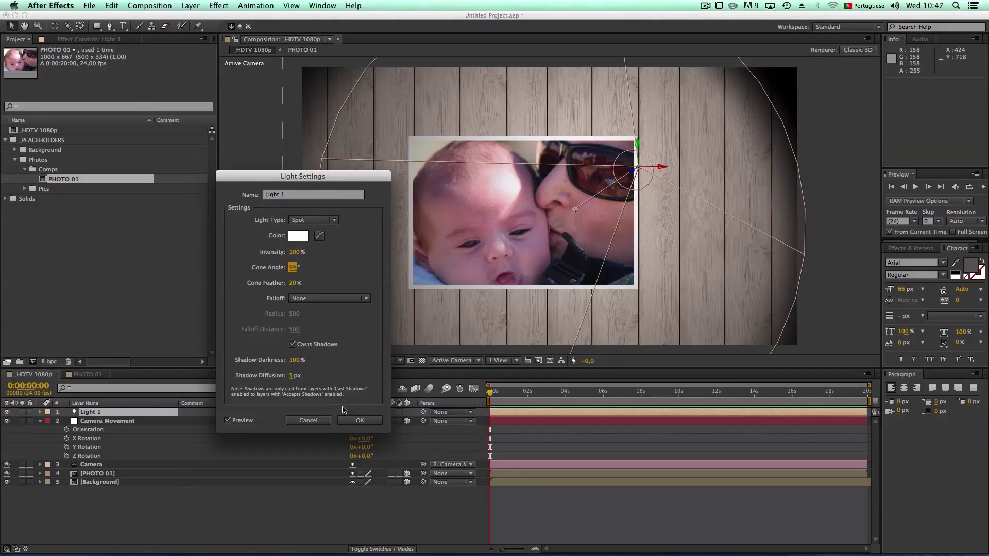
{"action": "left_click", "coordinate": [370, 421]}
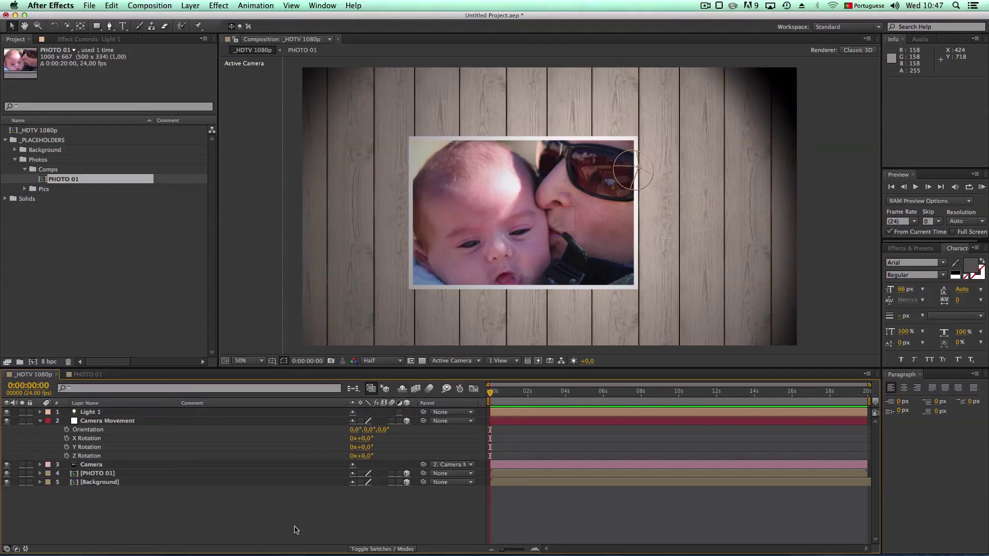
Step: Try moving the PHOTO 01 layer slightly up and to the right under the spot light, and undo the moves
{"action": "left_click", "coordinate": [106, 415]}
{"action": "left_click_drag", "start_coordinate": [575, 212], "coordinate": [580, 210]}
{"action": "key", "text": "super+z"}
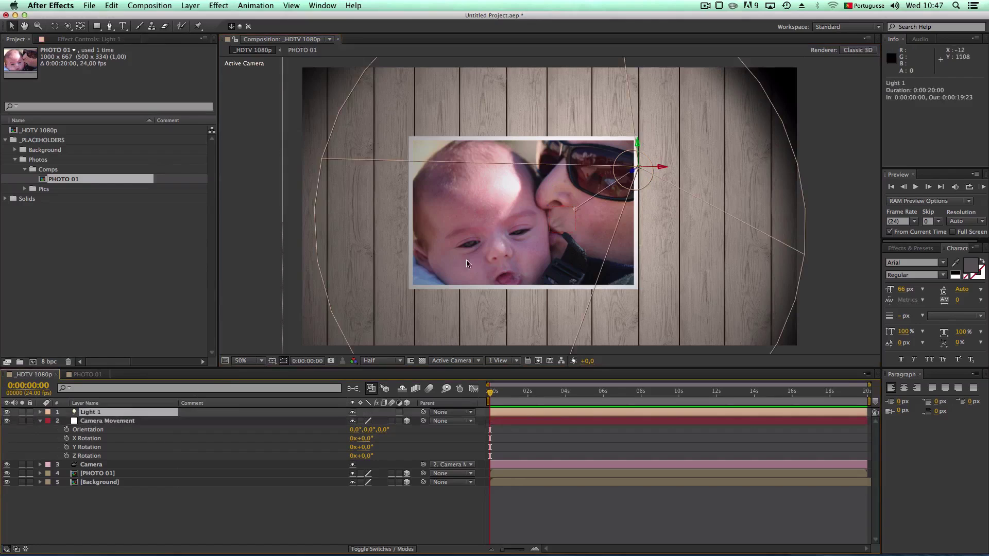
{"action": "left_click_drag", "start_coordinate": [577, 210], "coordinate": [582, 202]}
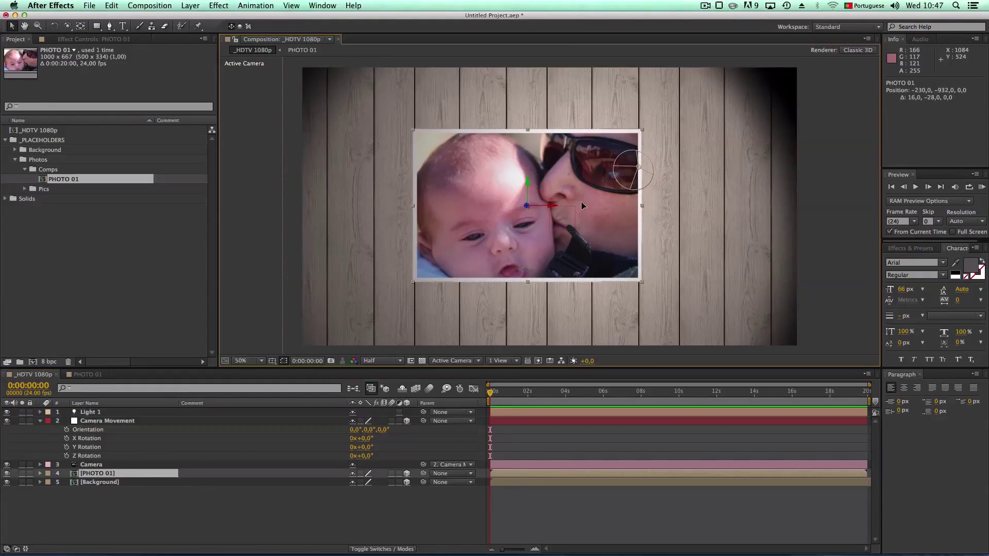
{"action": "key", "text": "super+z"}
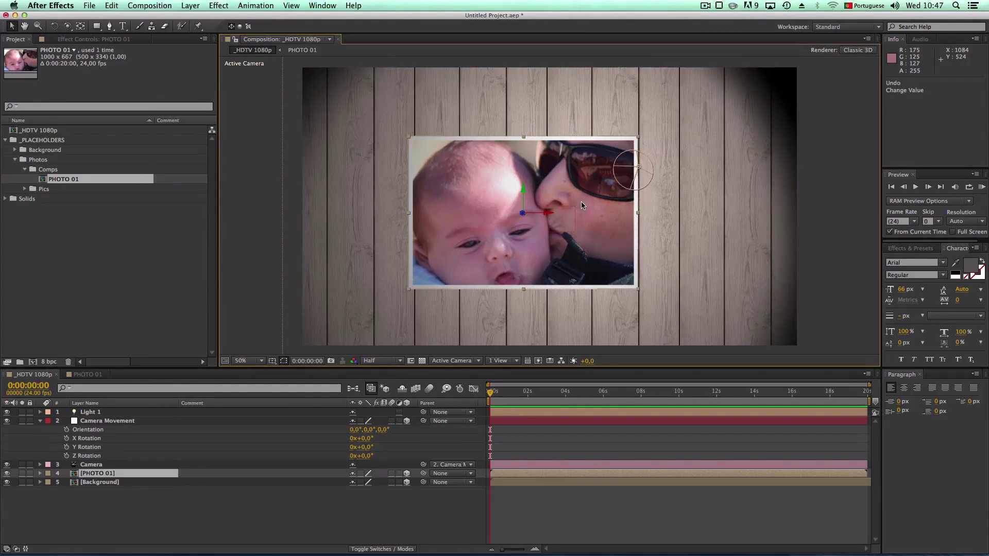
Step: Move the spot light right of the photo to about X 179, Y -1012, Z -1081, aiming its point of interest at the photo's right side
{"action": "left_click", "coordinate": [98, 412]}
{"action": "left_click_drag", "start_coordinate": [664, 170], "coordinate": [698, 163]}
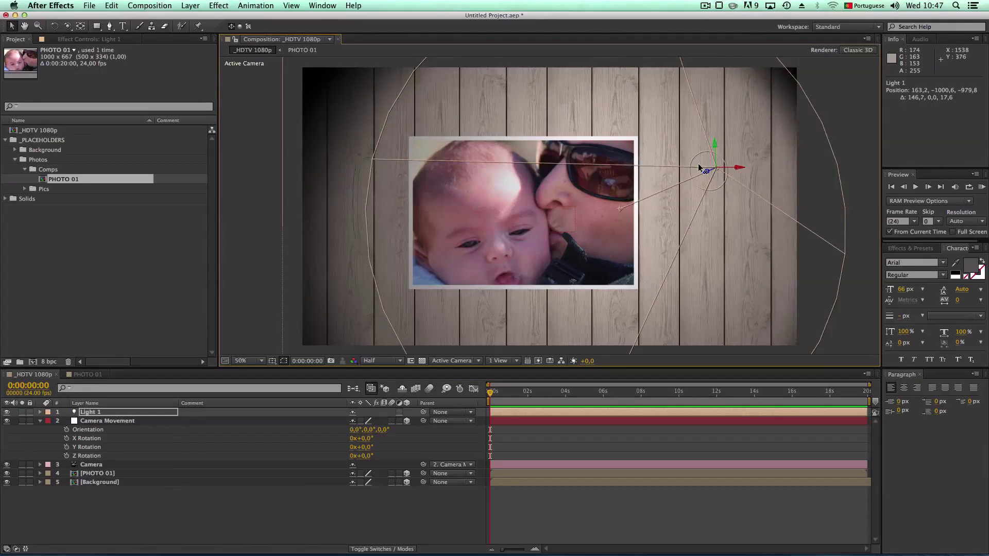
{"action": "mouse_move", "coordinate": [620, 208]}
{"action": "left_mouse_down"}
{"action": "mouse_move", "coordinate": [591, 202]}
{"action": "mouse_move", "coordinate": [617, 211]}
{"action": "mouse_move", "coordinate": [647, 203]}
{"action": "mouse_move", "coordinate": [613, 208]}
{"action": "left_mouse_up"}
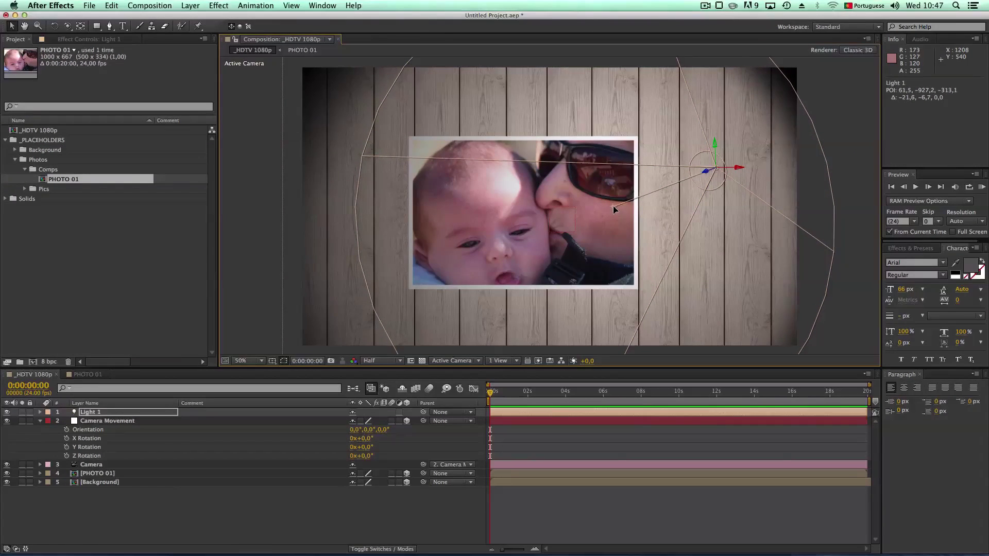
{"action": "left_click_drag", "start_coordinate": [704, 175], "coordinate": [746, 156]}
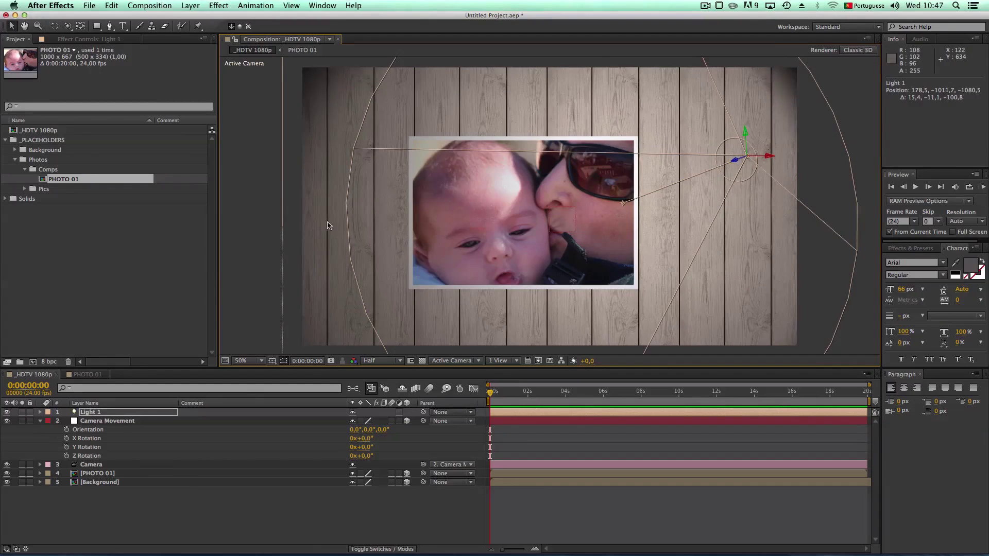
Step: Move the spot light to the photo's upper-left corner, about X -385, Y -1012, Z -1176, and aim its point of interest at the photo
{"action": "left_click_drag", "start_coordinate": [768, 160], "coordinate": [605, 167]}
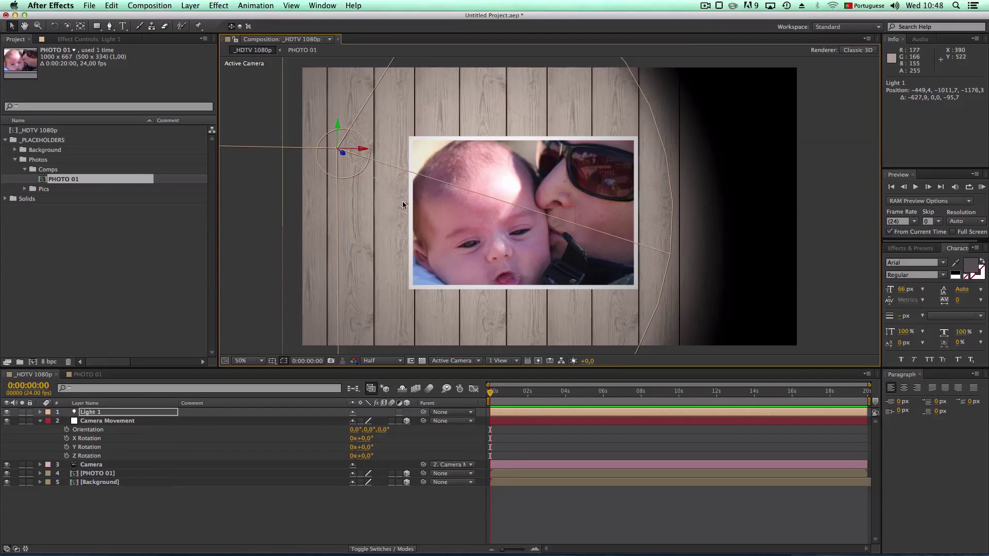
{"action": "left_click_drag", "start_coordinate": [405, 207], "coordinate": [442, 205]}
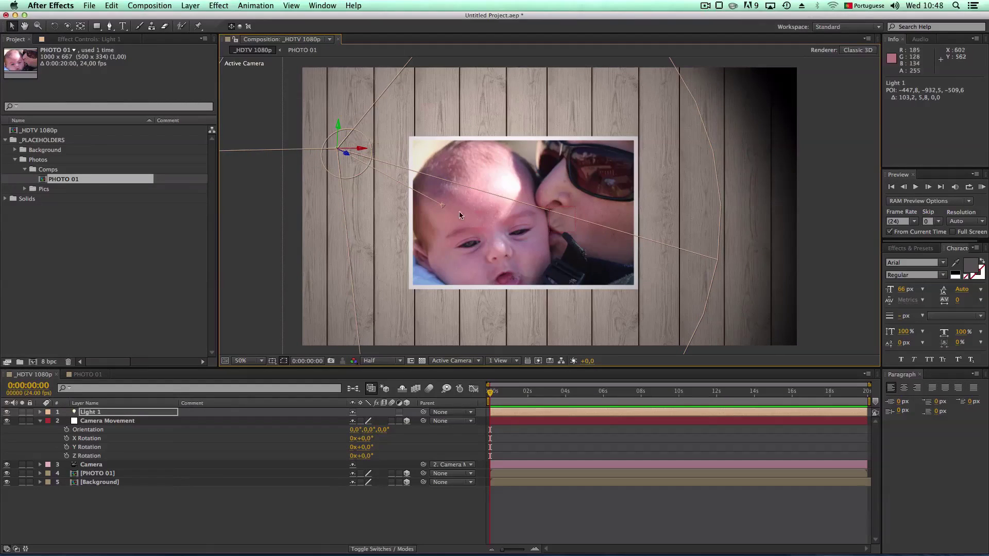
{"action": "left_click_drag", "start_coordinate": [352, 151], "coordinate": [379, 151]}
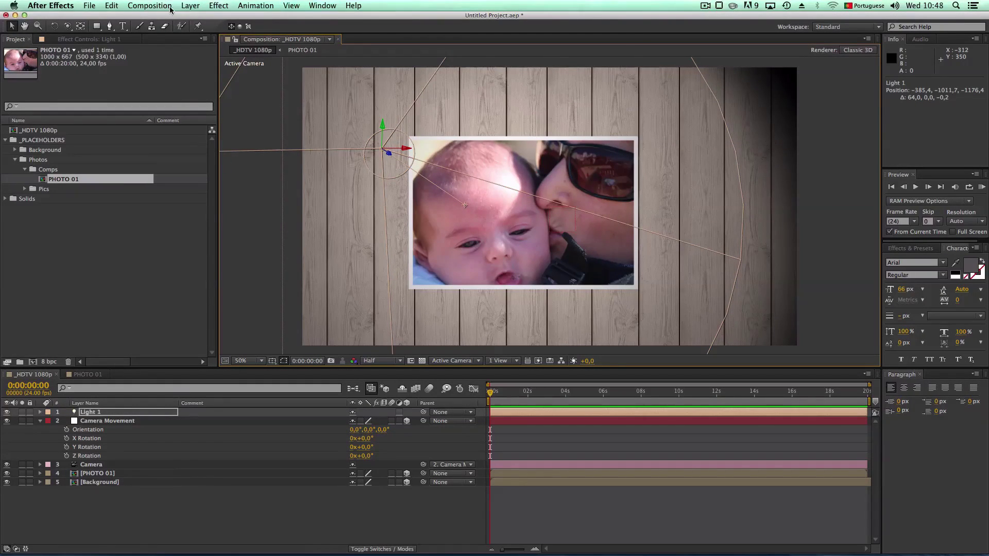
Step: Set the spot light's intensity to 80% in its light settings and apply the change
{"action": "left_click", "coordinate": [189, 7]}
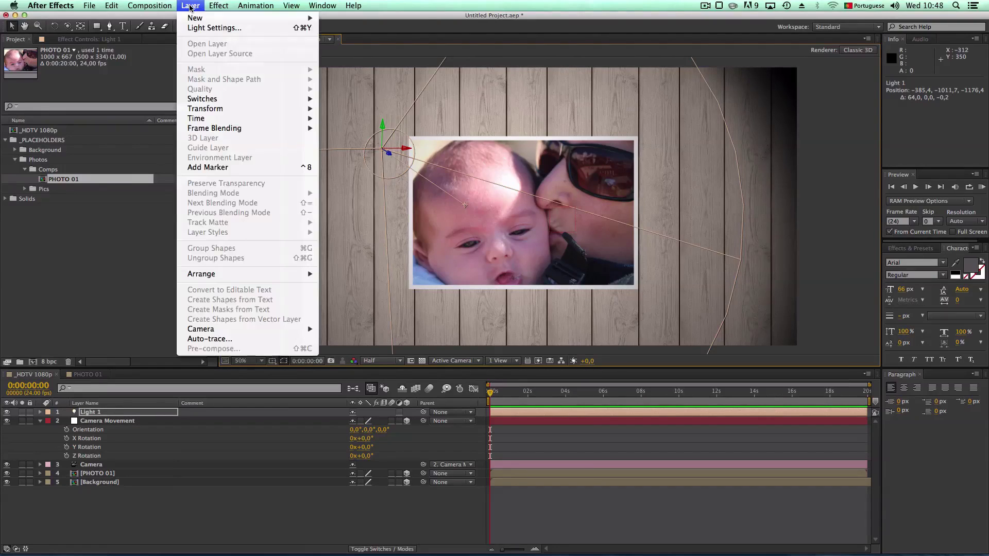
{"action": "left_click", "coordinate": [206, 30]}
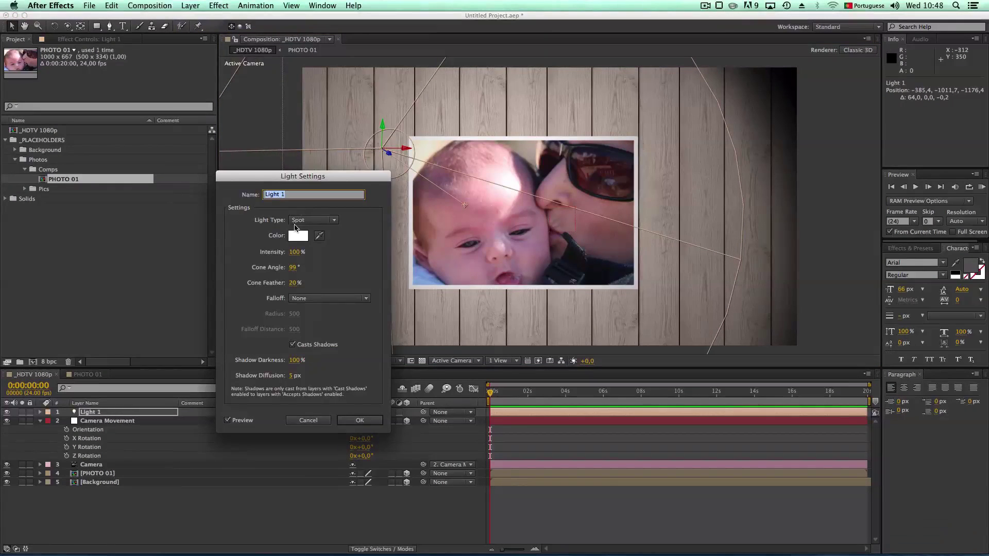
{"action": "left_click", "coordinate": [294, 252]}
{"action": "type", "text": "80"}
{"action": "key", "text": "Return"}
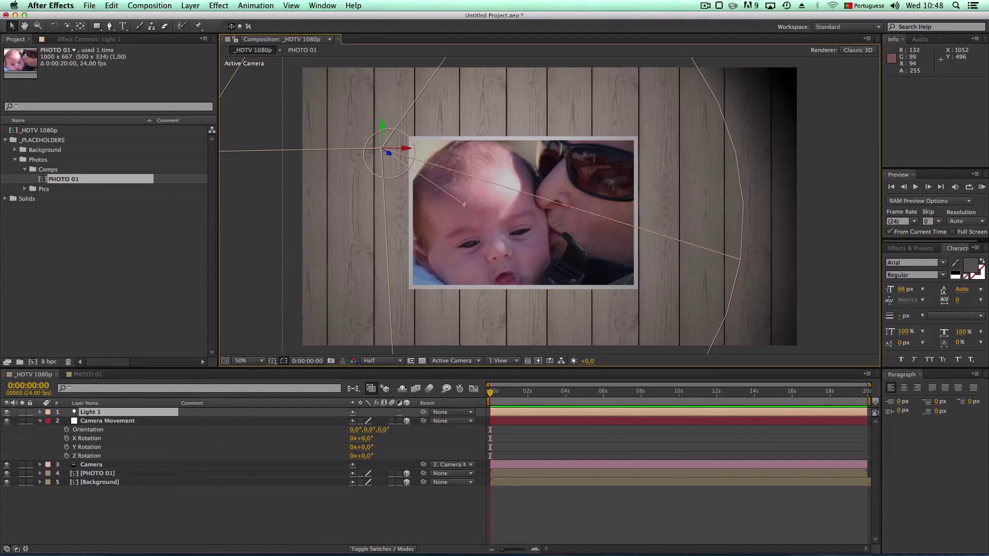
Step: Add an ambient light named Light 2 to the main composition, with a much lower intensity than the spot light
{"action": "right_click", "coordinate": [179, 443]}
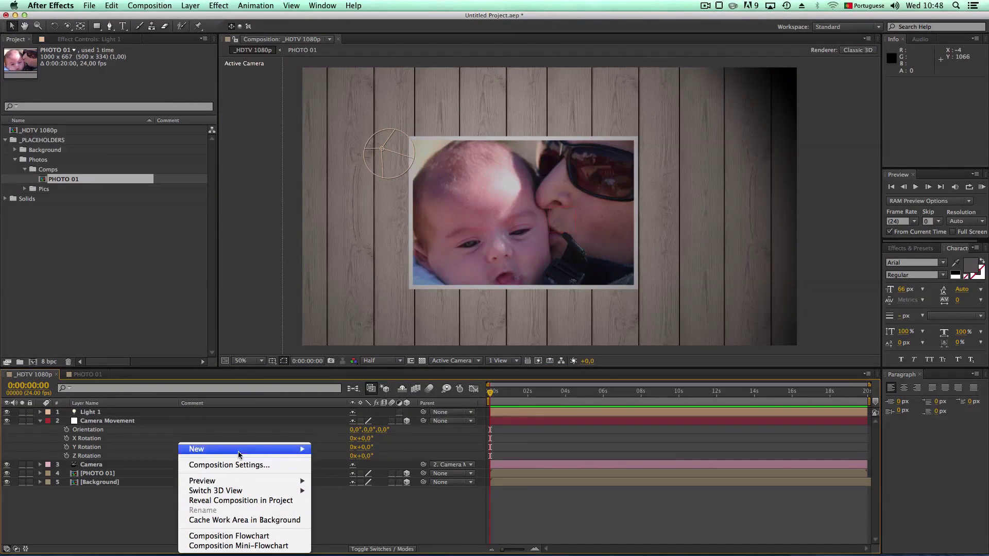
{"action": "mouse_move", "coordinate": [238, 454]}
{"action": "left_click", "coordinate": [339, 484]}
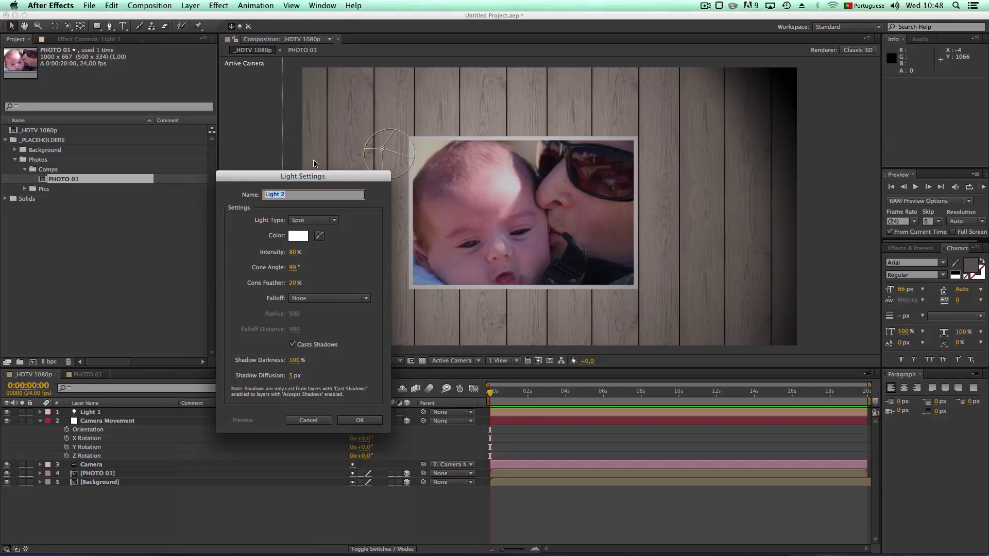
{"action": "left_click", "coordinate": [309, 218]}
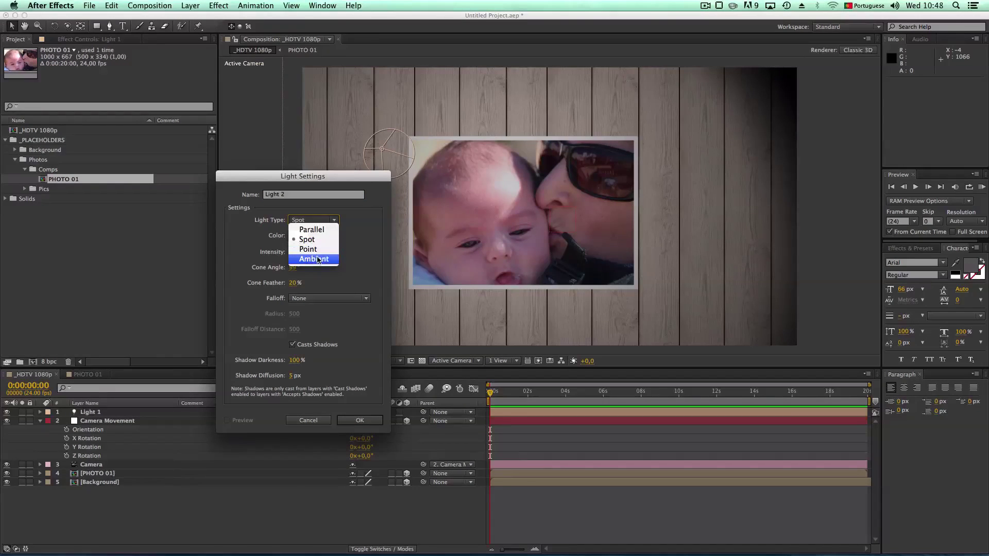
{"action": "key", "text": "Escape"}
{"action": "left_click", "coordinate": [294, 252]}
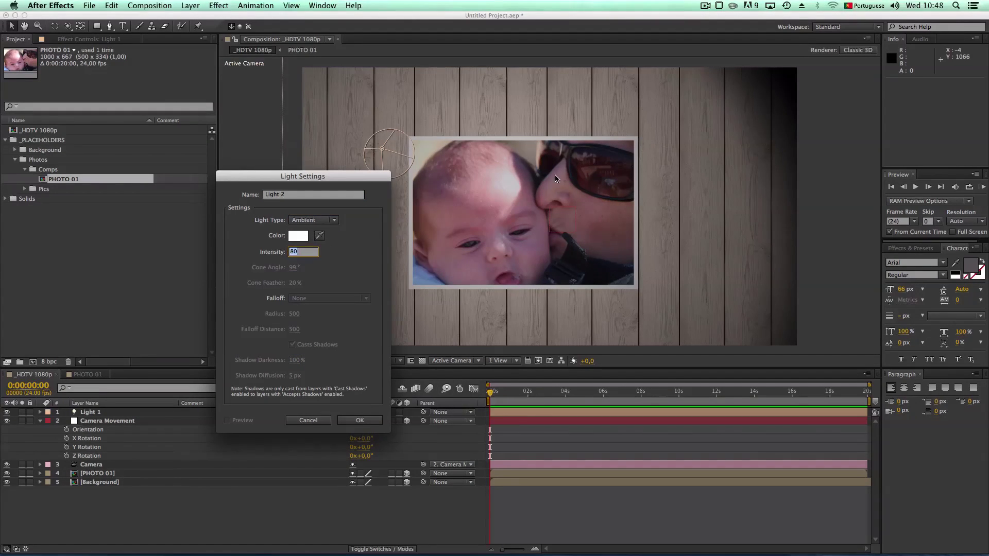
{"action": "type", "text": "2"}
{"action": "key", "text": "Return"}
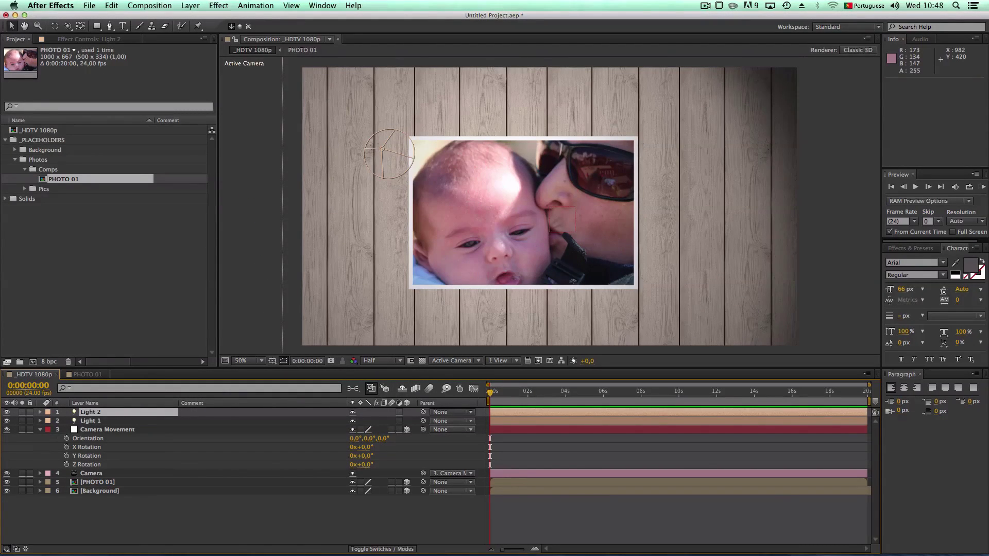
Step: Reduce the intensity of the spot light, Light 1, to 70% and apply the change
{"action": "left_click", "coordinate": [97, 421]}
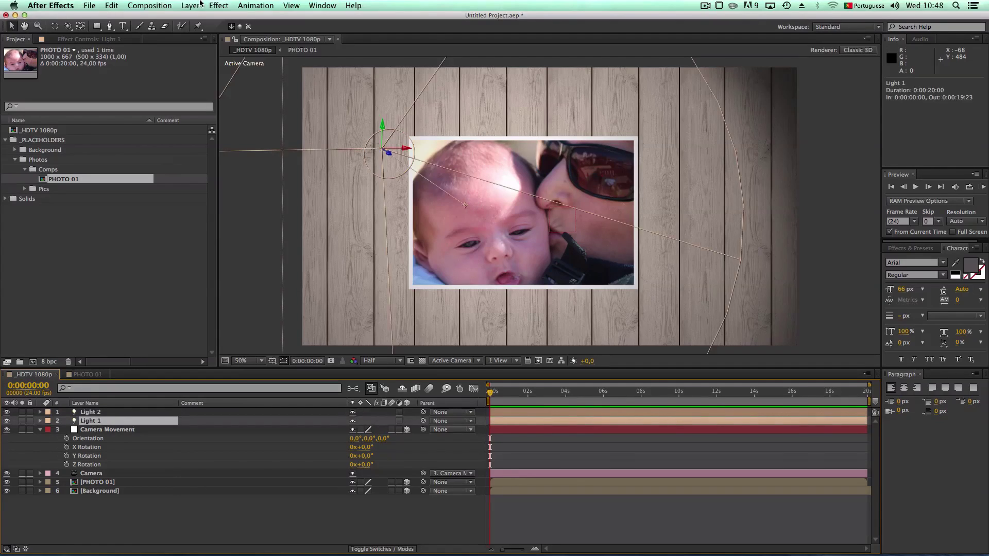
{"action": "left_click", "coordinate": [190, 5]}
{"action": "left_click", "coordinate": [222, 26]}
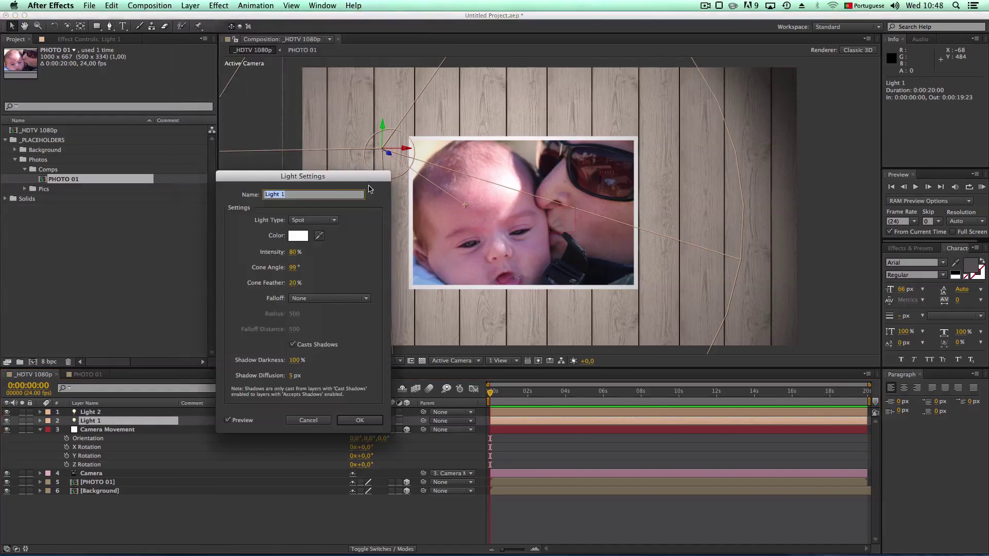
{"action": "left_click", "coordinate": [293, 253]}
{"action": "type", "text": "7"}
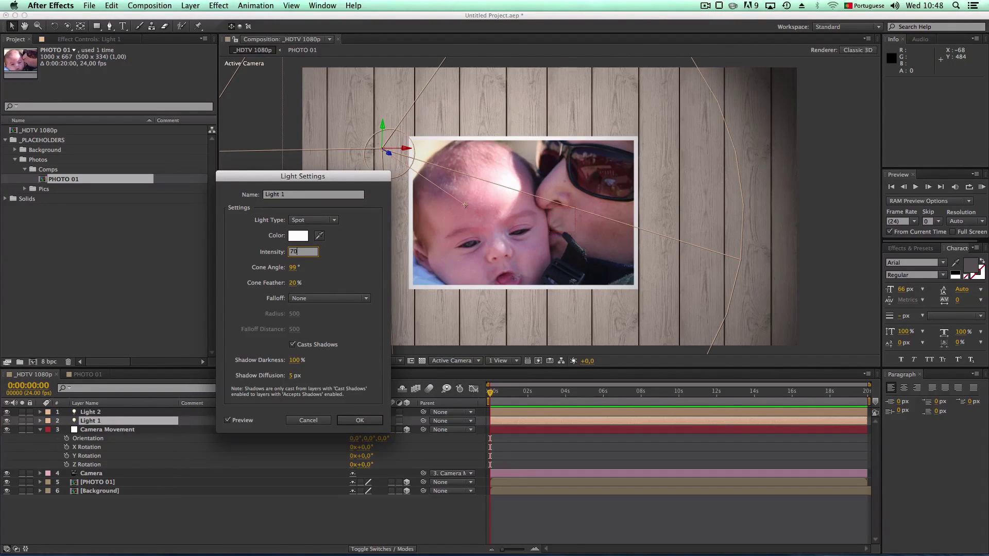
{"action": "key", "text": "Return"}
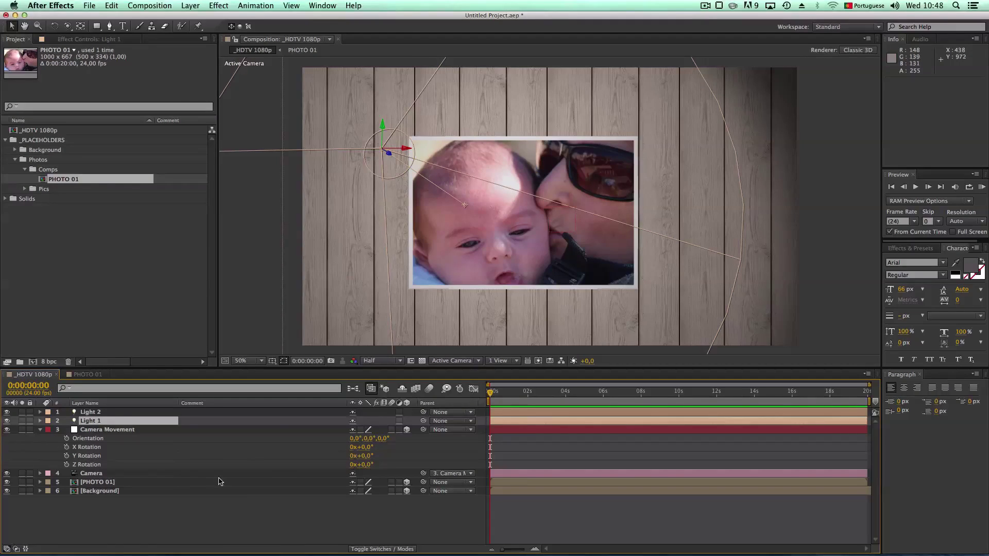
Step: Collapse the Camera Movement properties and switch both lights off and on to compare the scene with and without lighting
{"action": "left_click", "coordinate": [224, 505]}
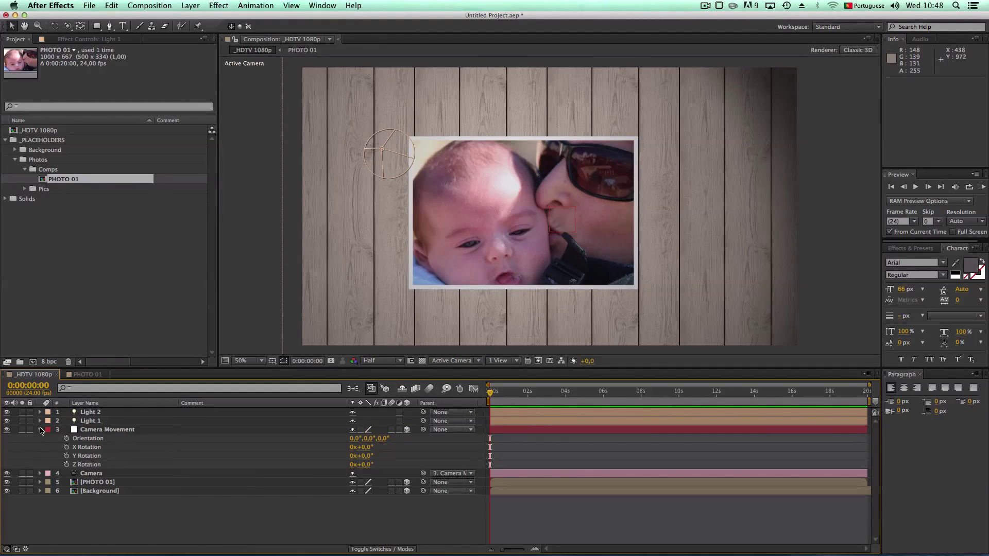
{"action": "left_click", "coordinate": [41, 429]}
{"action": "left_click", "coordinate": [7, 412]}
{"action": "left_click", "coordinate": [6, 421]}
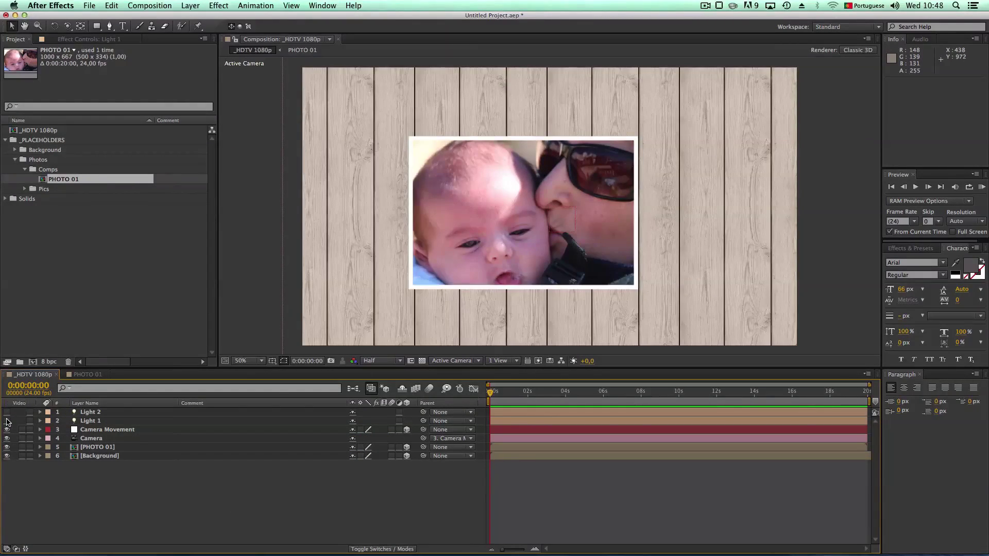
{"action": "left_click", "coordinate": [7, 412]}
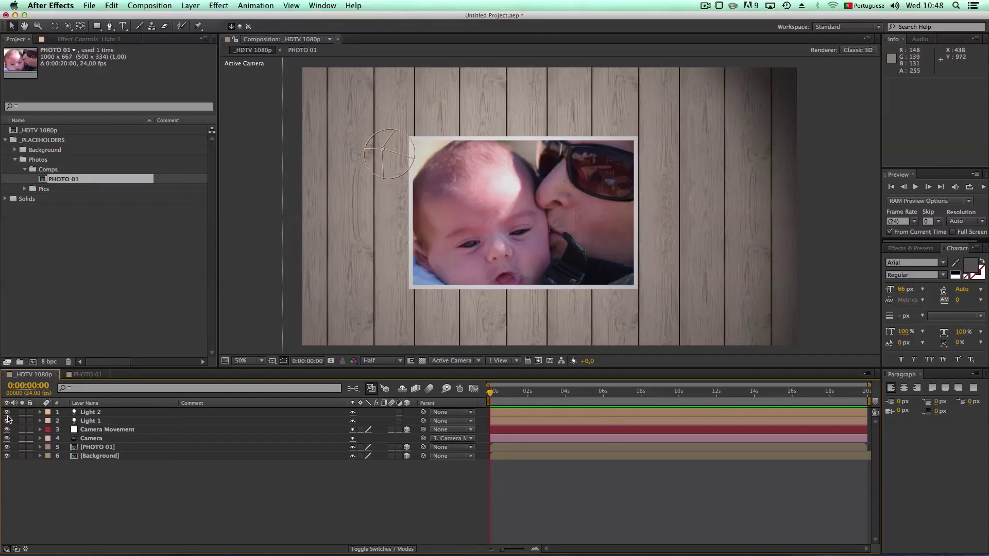
{"action": "left_click", "coordinate": [8, 412]}
{"action": "left_click", "coordinate": [7, 413]}
Step: Apply the Drop Shadow effect to the PHOTO 01 layer and deselect the layer to see the result
{"action": "left_click", "coordinate": [103, 448]}
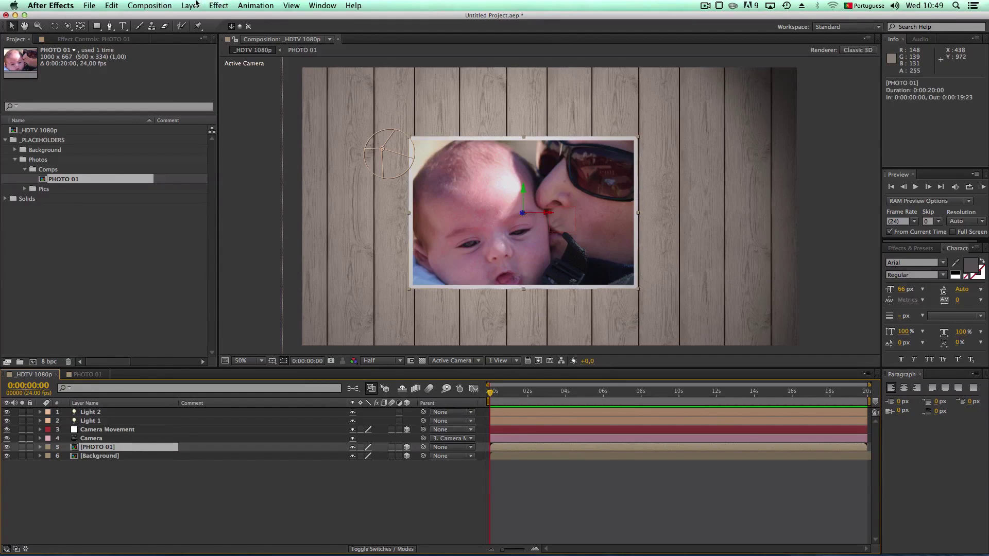
{"action": "left_click", "coordinate": [225, 7]}
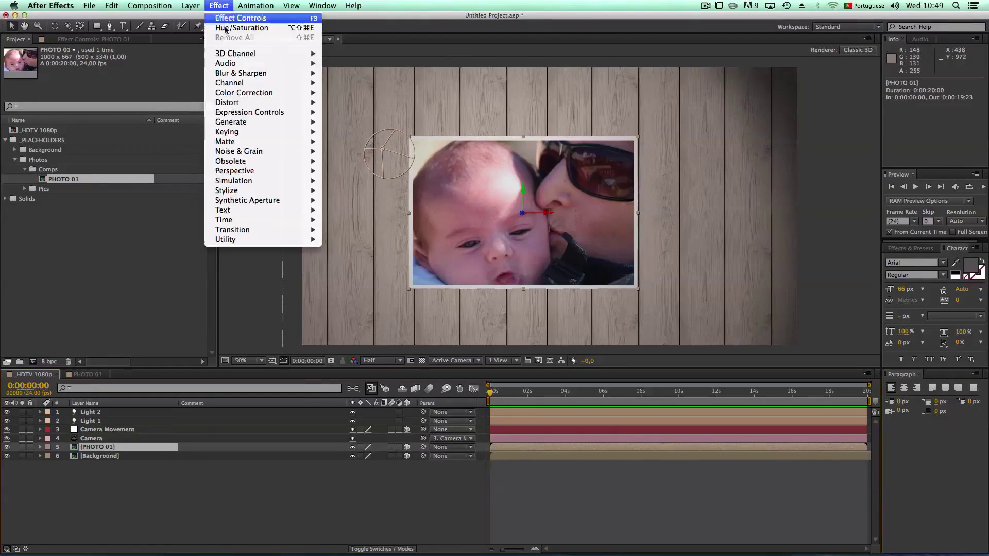
{"action": "mouse_move", "coordinate": [251, 174]}
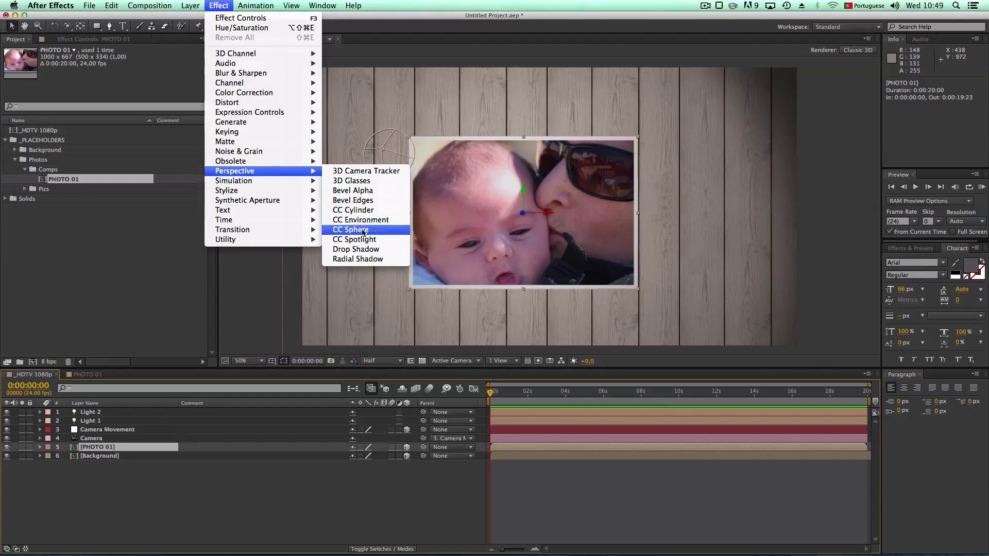
{"action": "left_click", "coordinate": [360, 249]}
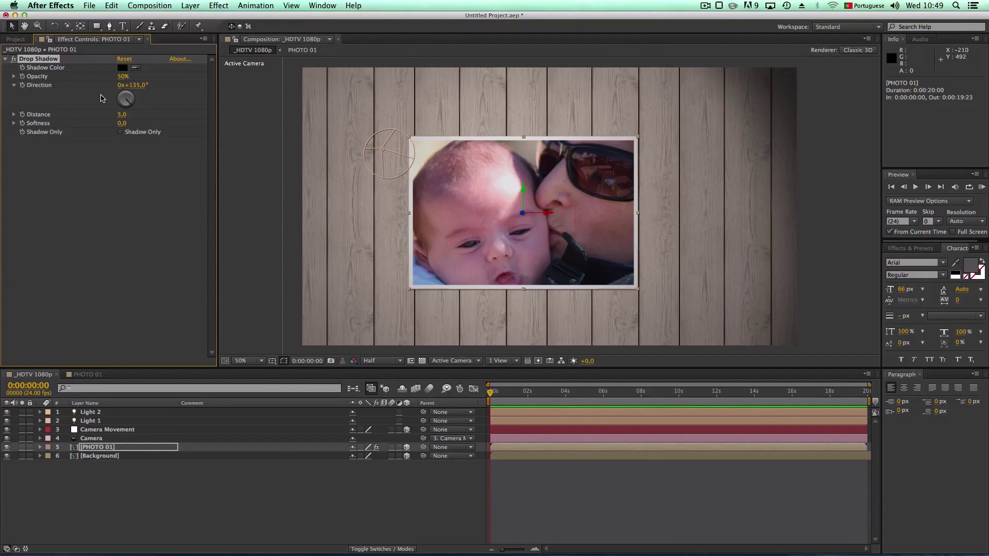
{"action": "left_click", "coordinate": [355, 512]}
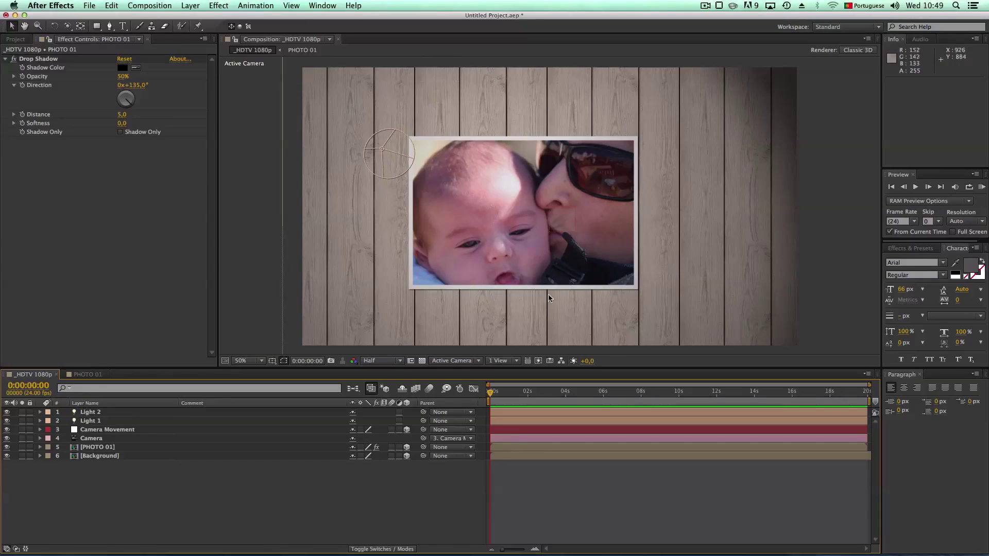
Step: Inspect the photo's lower edge at 100% magnification and Full resolution, toggling the Drop Shadow effect to compare
{"action": "left_click", "coordinate": [13, 60]}
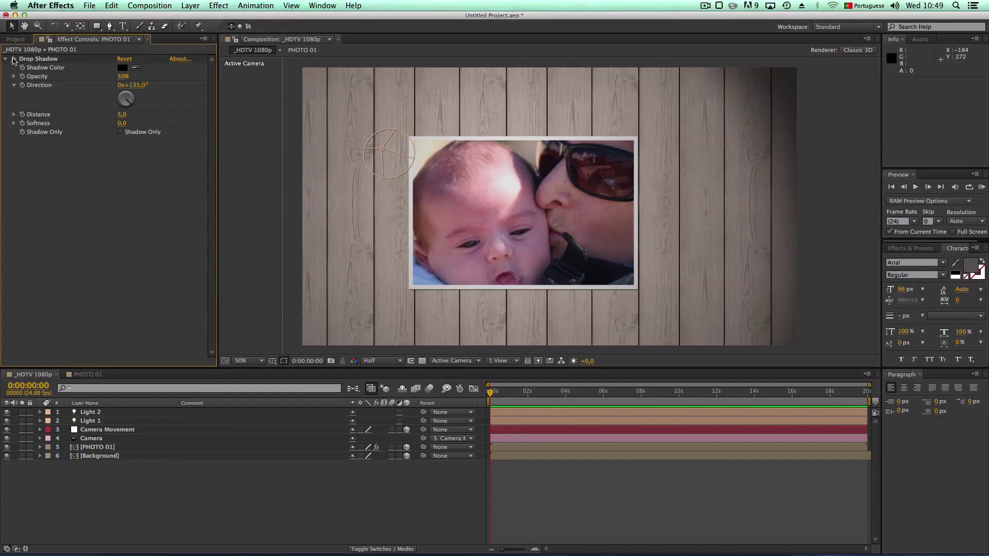
{"action": "key", "text": "."}
{"action": "left_click_drag", "start_coordinate": [450, 247], "coordinate": [439, 152]}
{"action": "key", "text": "v"}
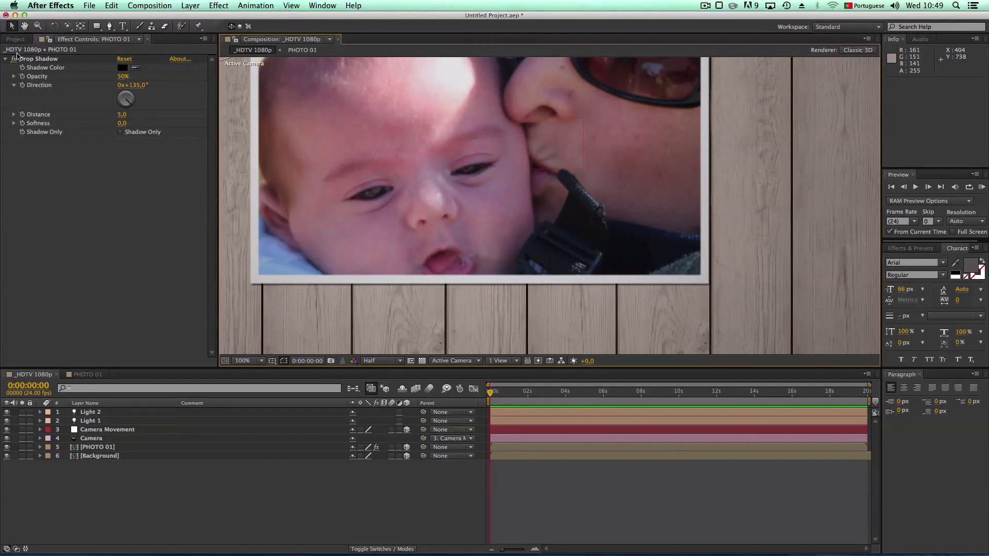
{"action": "left_click", "coordinate": [400, 365]}
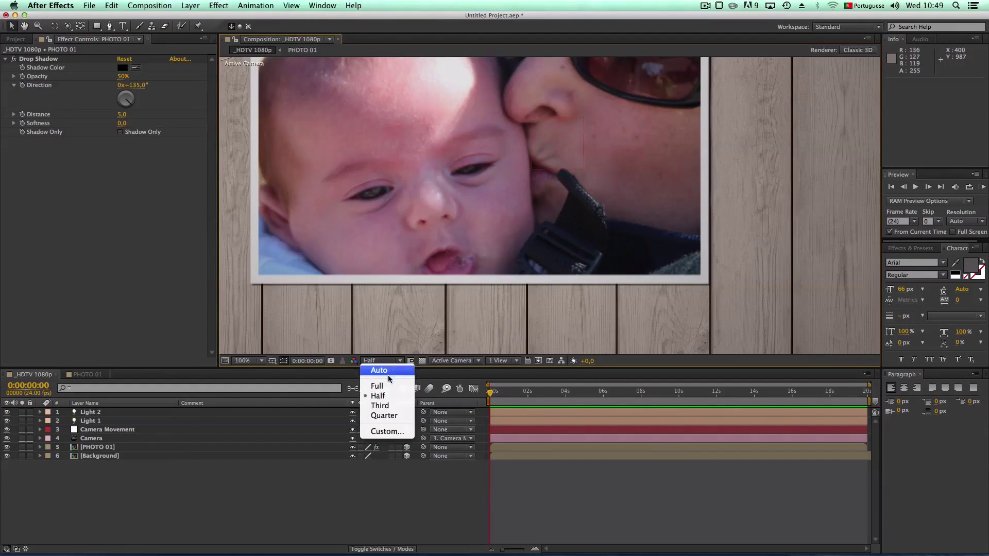
{"action": "left_click", "coordinate": [376, 385]}
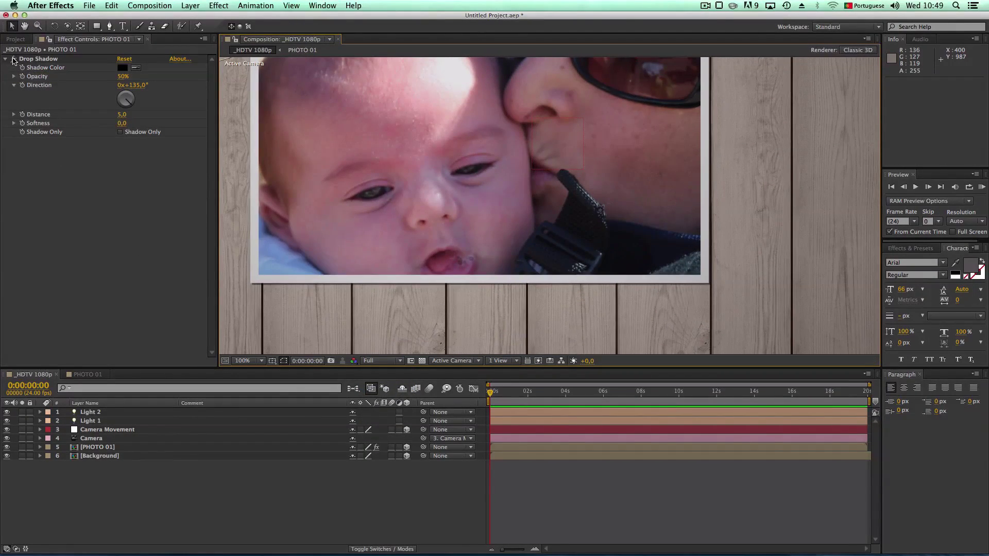
{"action": "left_click", "coordinate": [14, 61]}
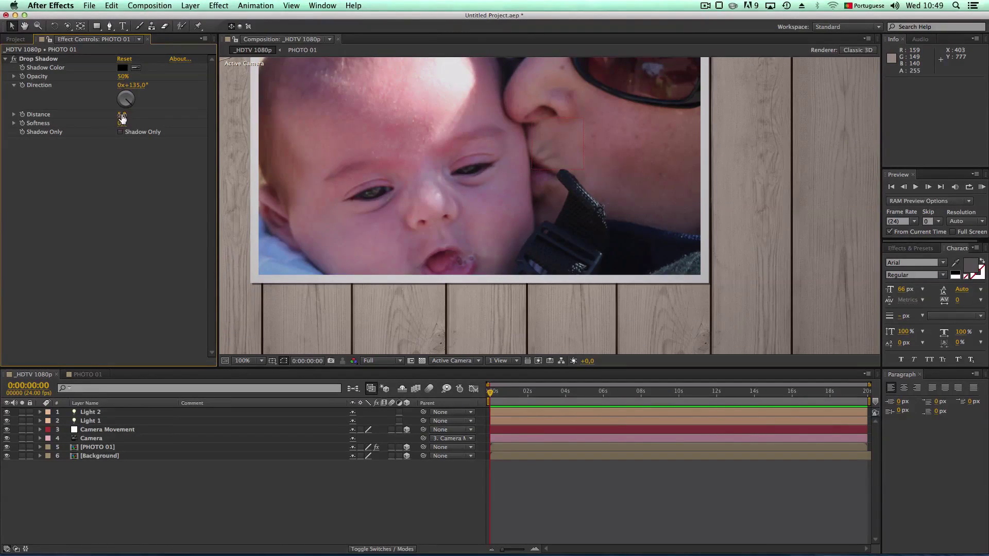
Step: Try a Drop Shadow direction of 173° on the PHOTO 01 layer and undo the change
{"action": "left_click_drag", "start_coordinate": [137, 86], "coordinate": [158, 88]}
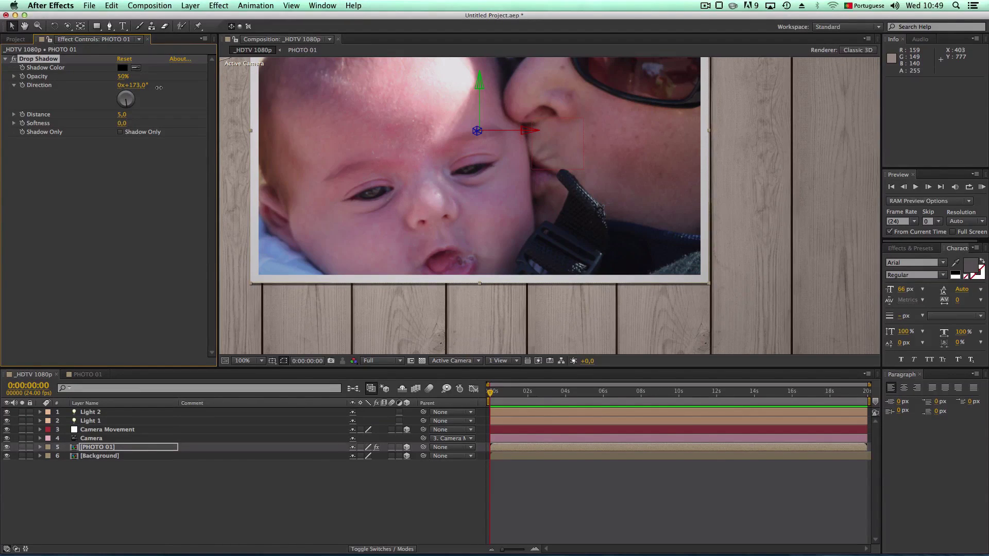
{"action": "key", "text": "super+z"}
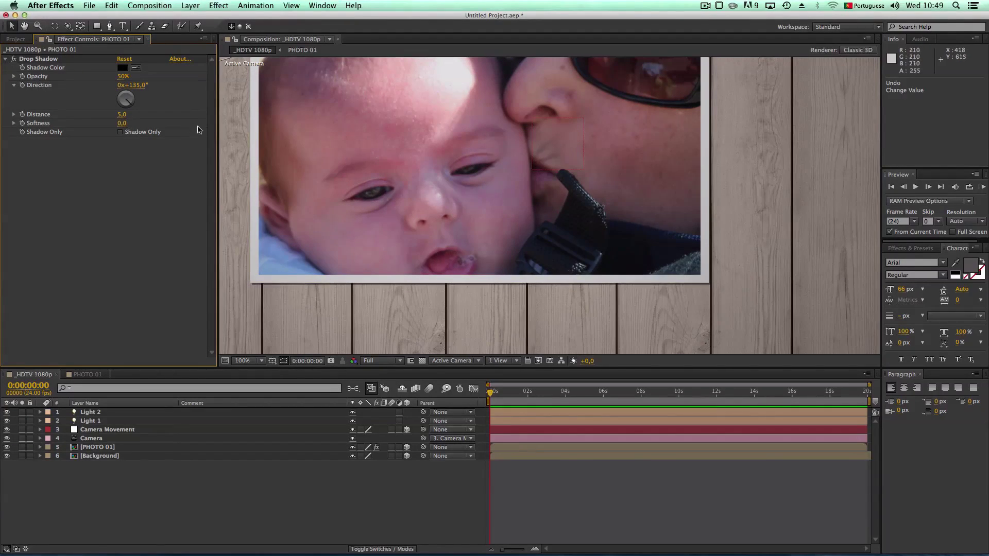
Step: Return to the project items and collapse the Comps and Photos folders inside _PLACEHOLDERS
{"action": "scroll", "coordinate": [344, 198], "scroll_direction": "down", "scroll_amount": 3}
{"action": "scroll", "coordinate": [378, 204], "scroll_direction": "up", "scroll_amount": 1}
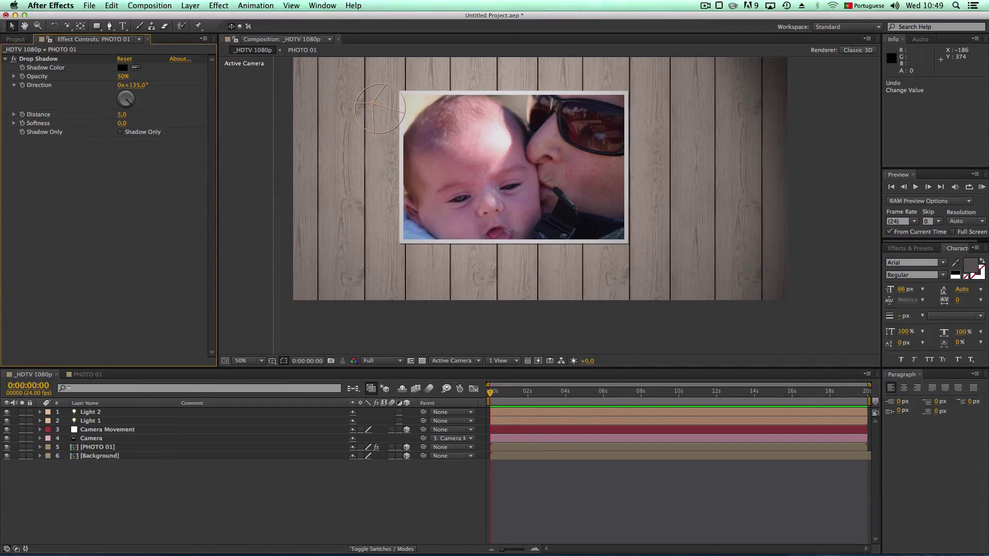
{"action": "left_click", "coordinate": [16, 39]}
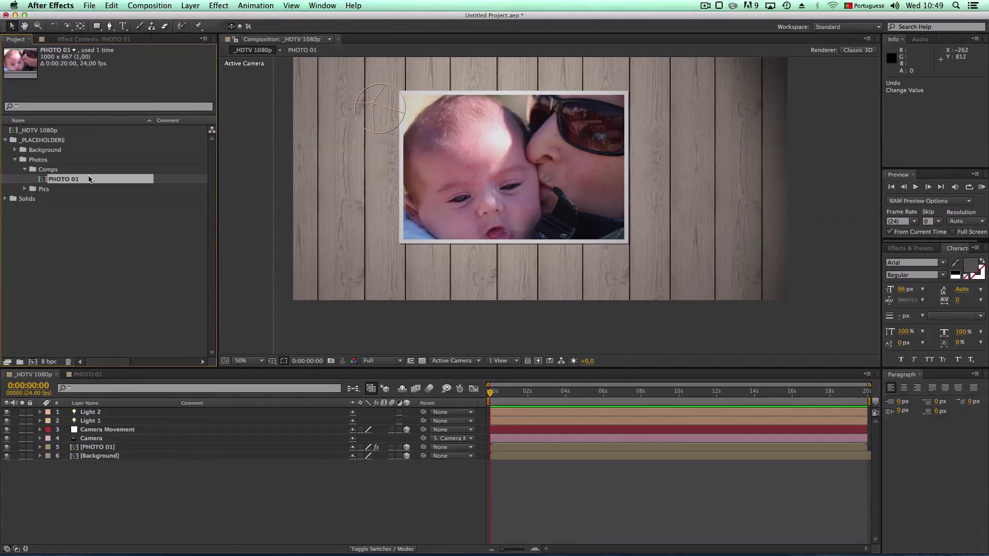
{"action": "left_click", "coordinate": [24, 170]}
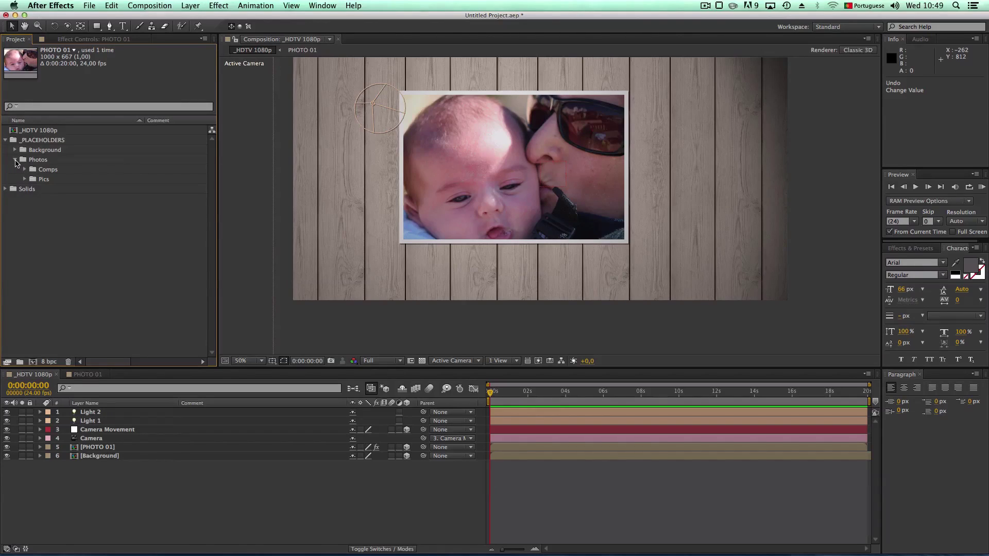
{"action": "left_click", "coordinate": [15, 160]}
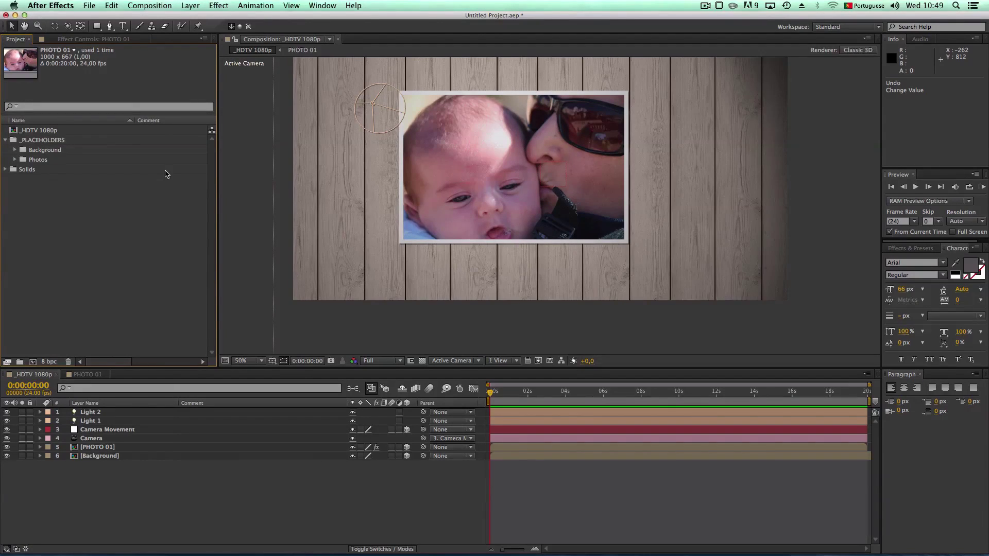
Step: Move the Camera Movement null about 92 pixels in the positive direction along its X axis
{"action": "left_click", "coordinate": [96, 447]}
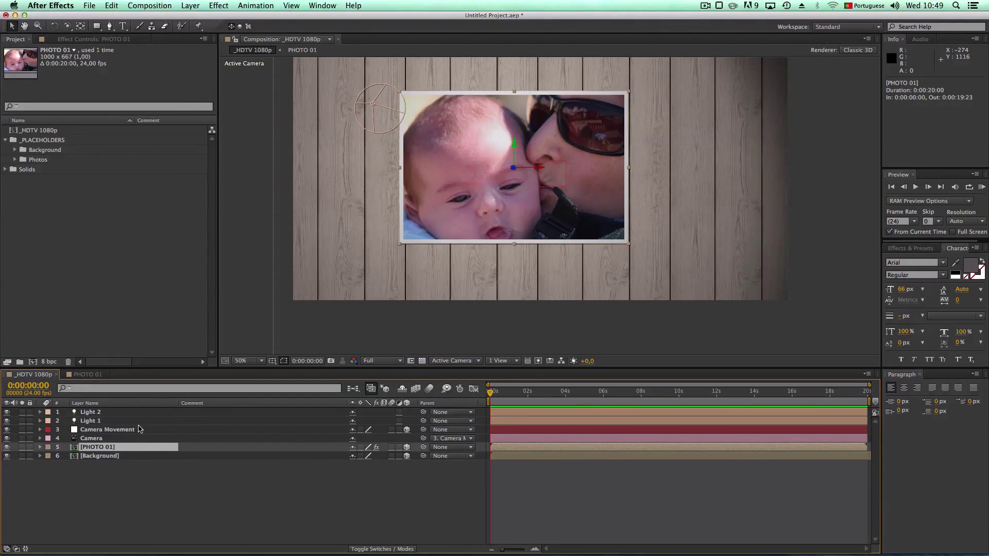
{"action": "left_click", "coordinate": [101, 430]}
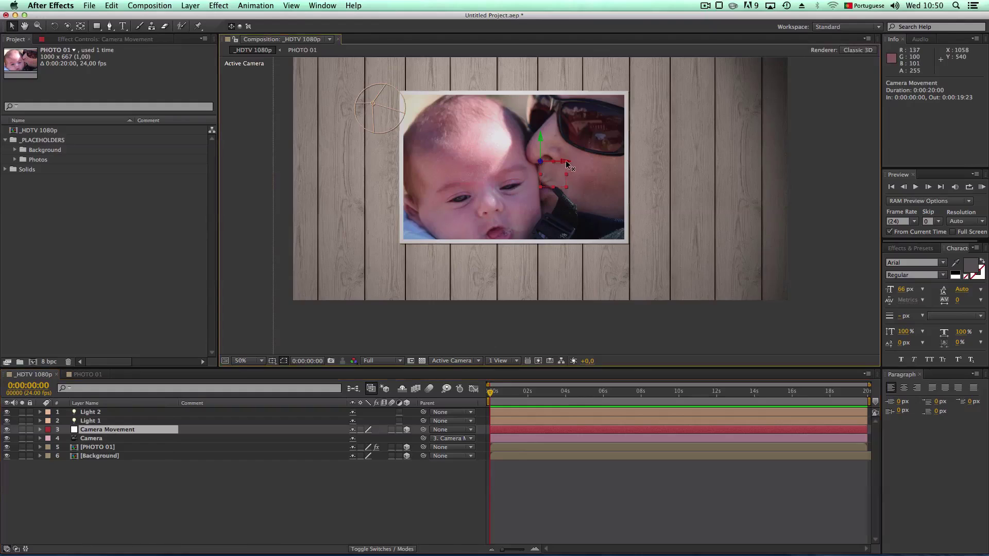
{"action": "left_click_drag", "start_coordinate": [565, 161], "coordinate": [588, 154]}
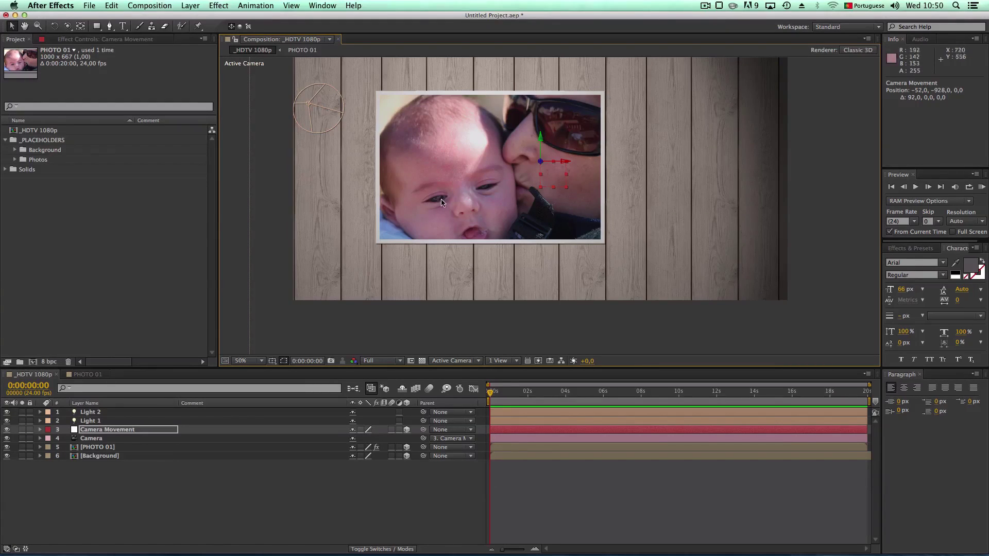
Step: Select the Light 1 layer, switching the selection to the Light 2 layer
{"action": "left_click", "coordinate": [99, 421]}
{"action": "left_click", "coordinate": [98, 412]}
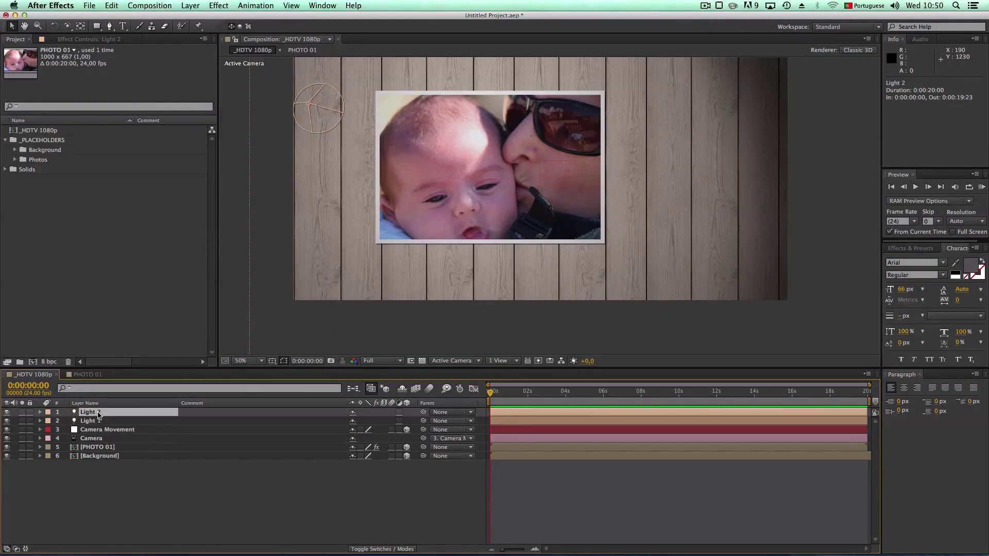